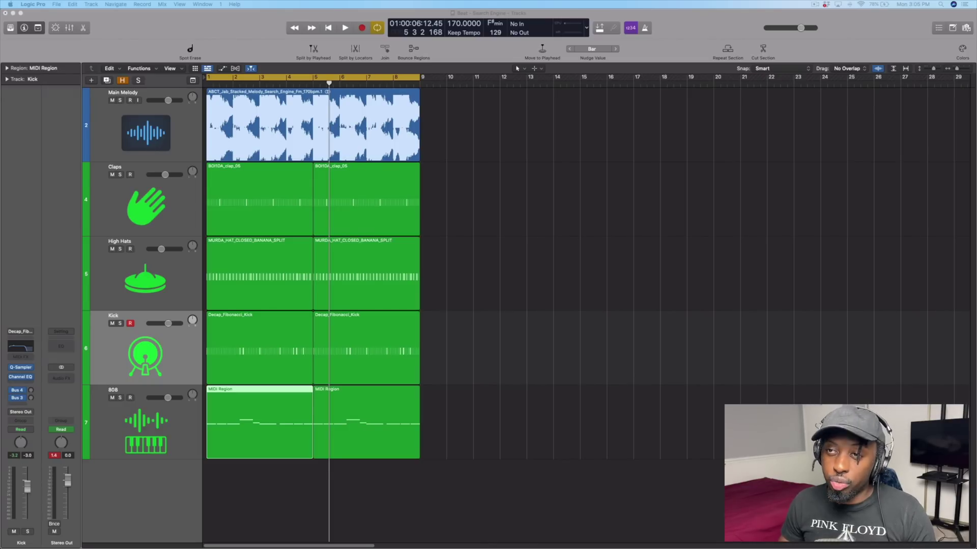
Step: Play the full beat with all tracks from bar 1, then stop playback
{"action": "key", "text": "super+Right"}
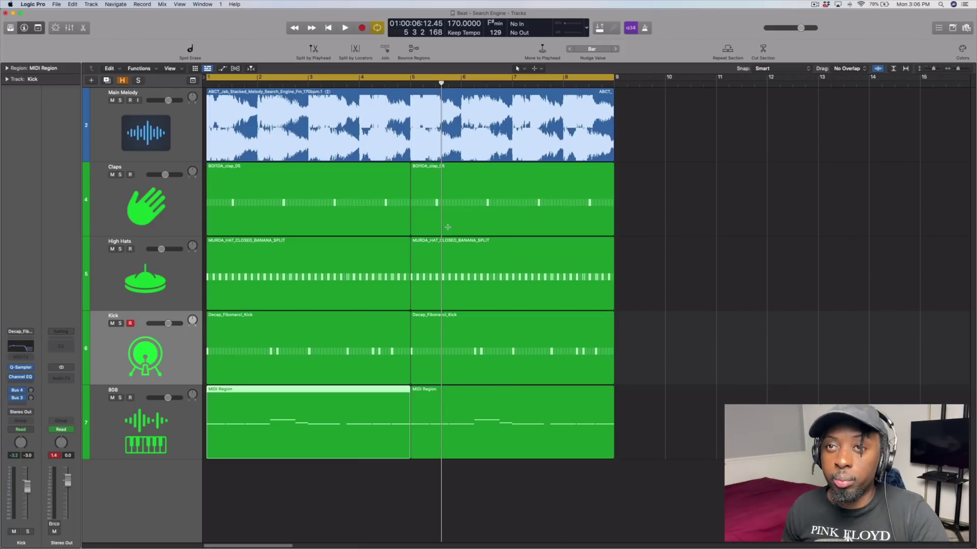
{"action": "key", "text": "Return"}
{"action": "key", "text": "space"}
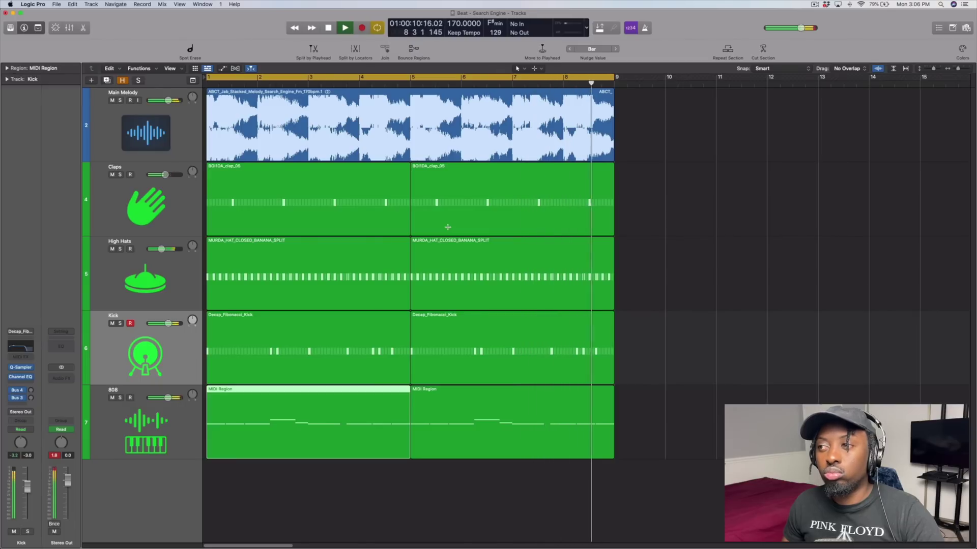
{"action": "key", "text": "space"}
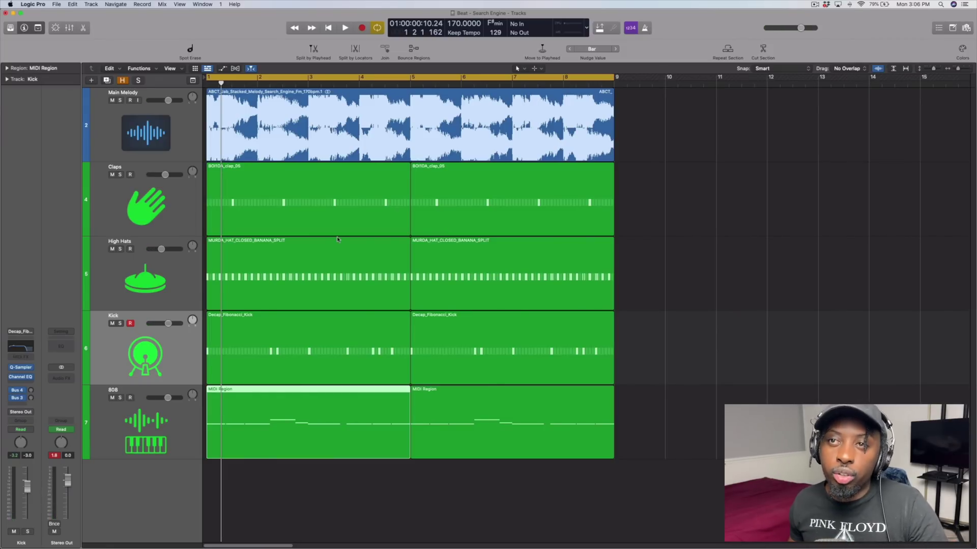
Step: Solo the Main Melody track, listen to it alone, and turn its solo off again
{"action": "left_click", "coordinate": [175, 141]}
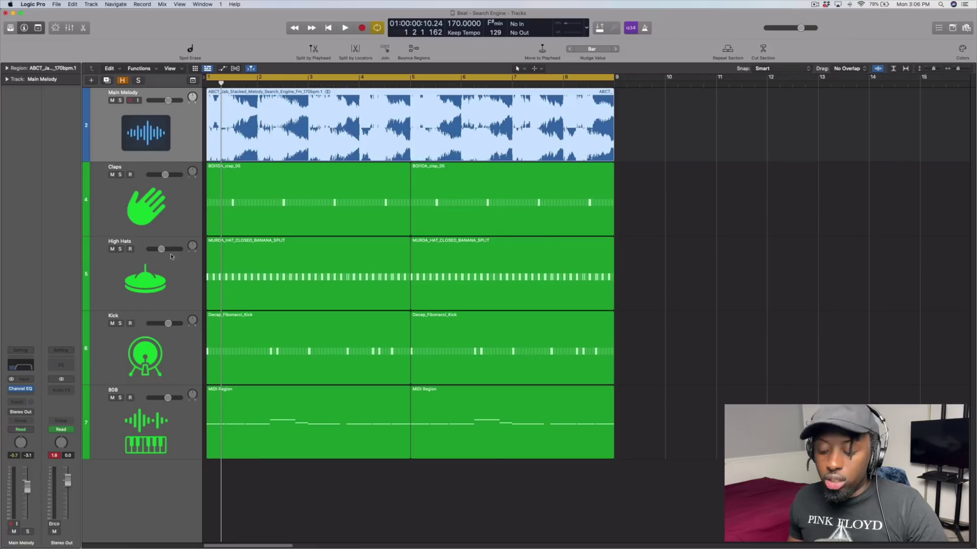
{"action": "left_click", "coordinate": [121, 100]}
{"action": "key", "text": "space"}
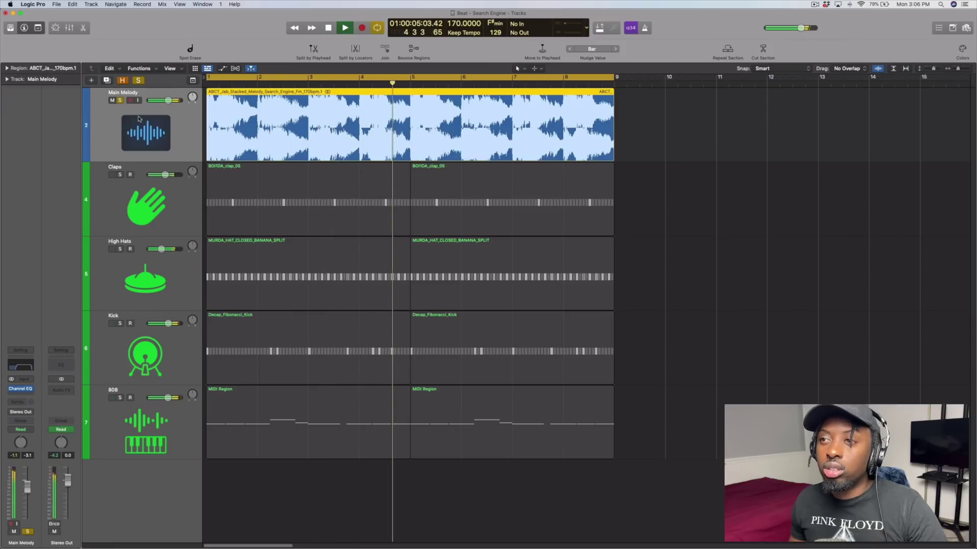
{"action": "key", "text": "space"}
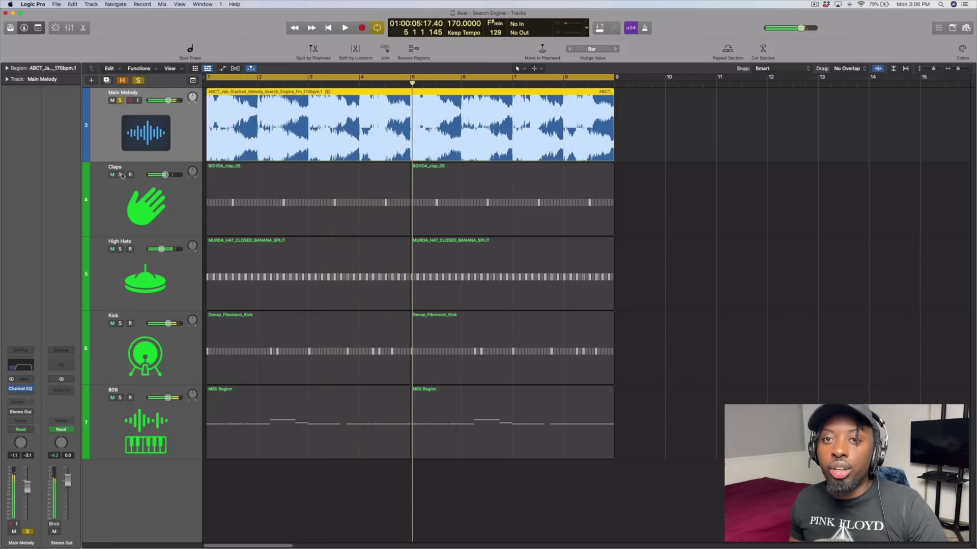
{"action": "left_click", "coordinate": [120, 100]}
Step: Solo the Claps track, listen to the clap pattern alone, and turn its solo off again
{"action": "left_click", "coordinate": [120, 175]}
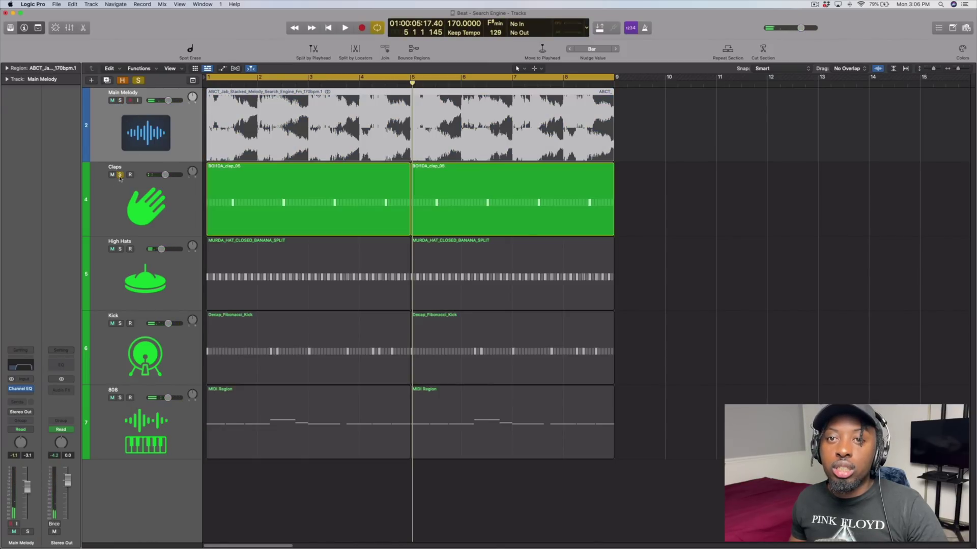
{"action": "key", "text": "space"}
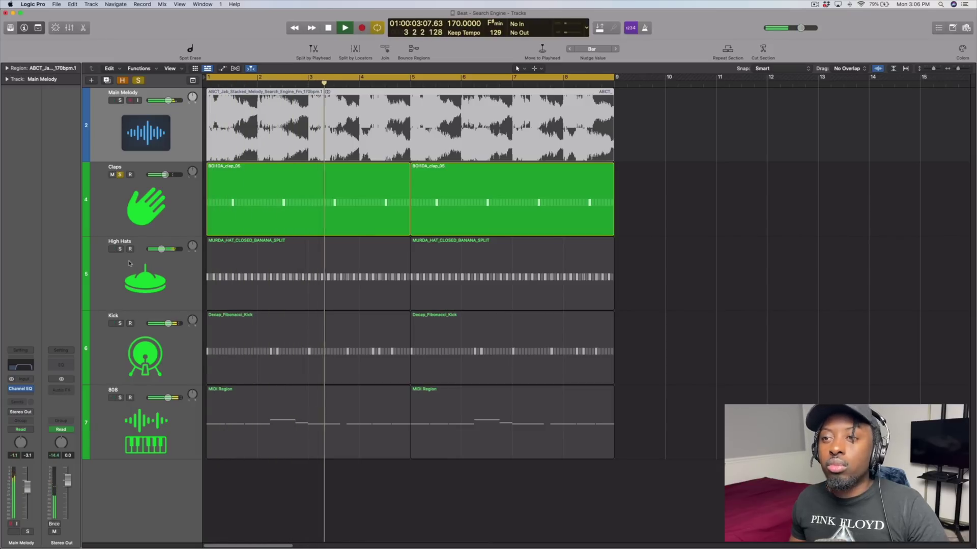
{"action": "key", "text": "space"}
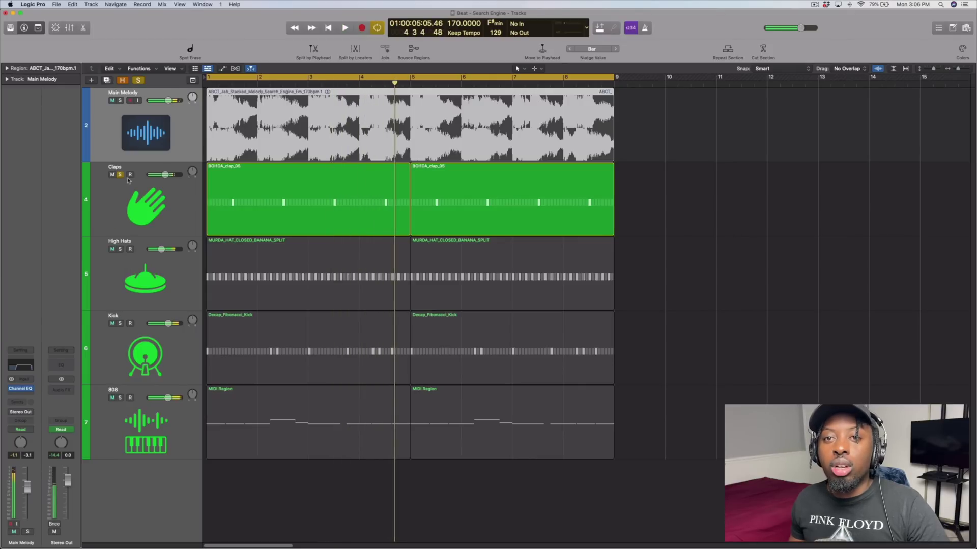
{"action": "left_click", "coordinate": [120, 175]}
Step: Solo the High Hats track, play it from the beginning, and turn its solo off again
{"action": "left_click", "coordinate": [120, 249]}
{"action": "key", "text": "Return"}
{"action": "key", "text": "space"}
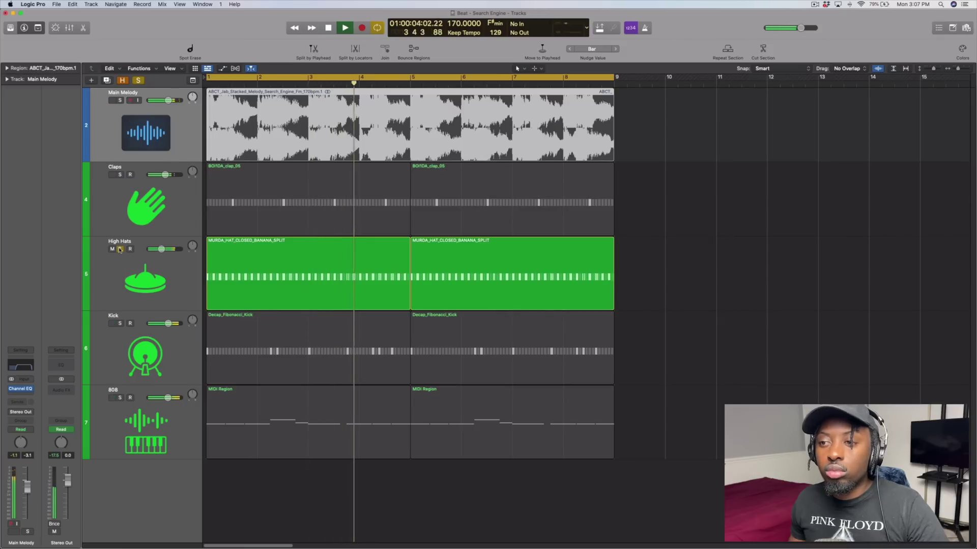
{"action": "key", "text": "space"}
{"action": "left_click", "coordinate": [120, 249]}
Step: Solo the Kick track, play it from the beginning, and turn its solo off again
{"action": "left_click", "coordinate": [120, 324]}
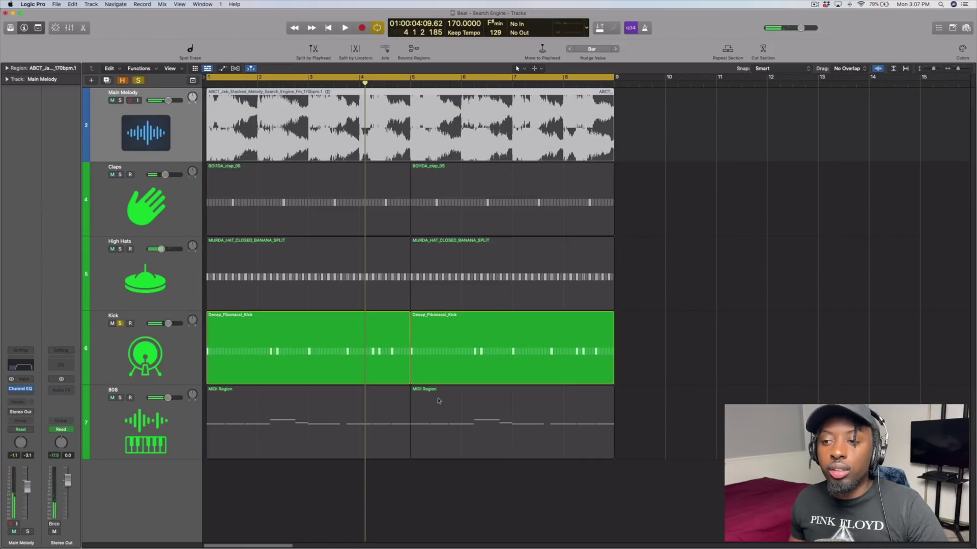
{"action": "key", "text": "Return"}
{"action": "key", "text": "space"}
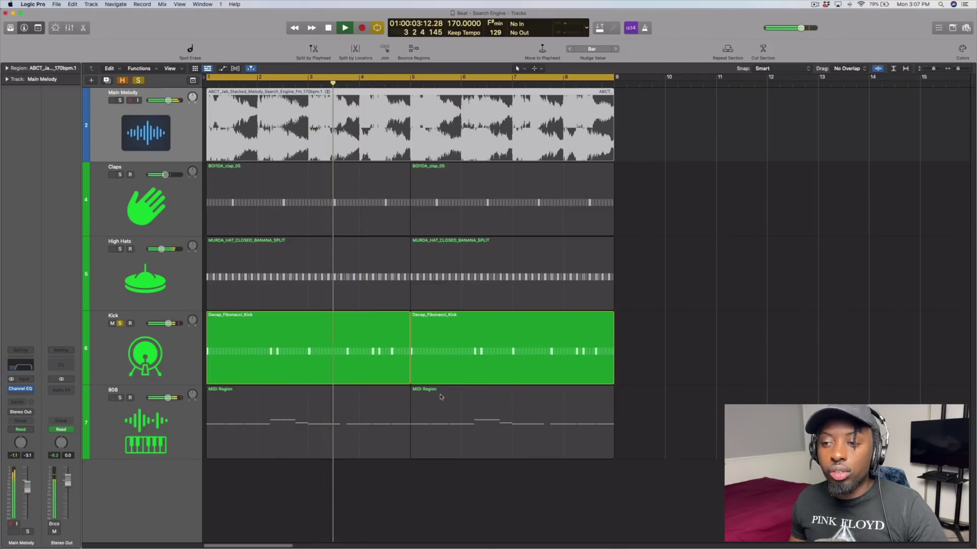
{"action": "key", "text": "space"}
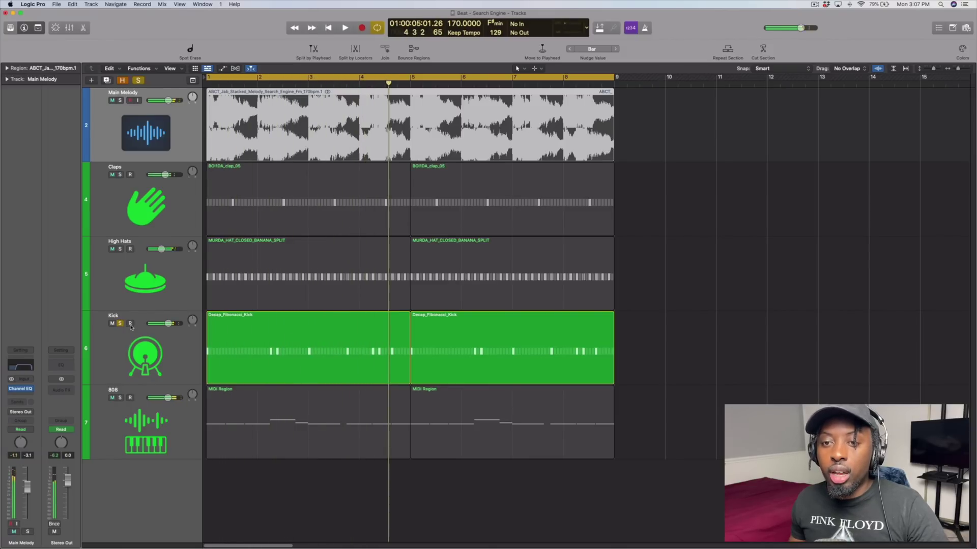
{"action": "left_click", "coordinate": [120, 324]}
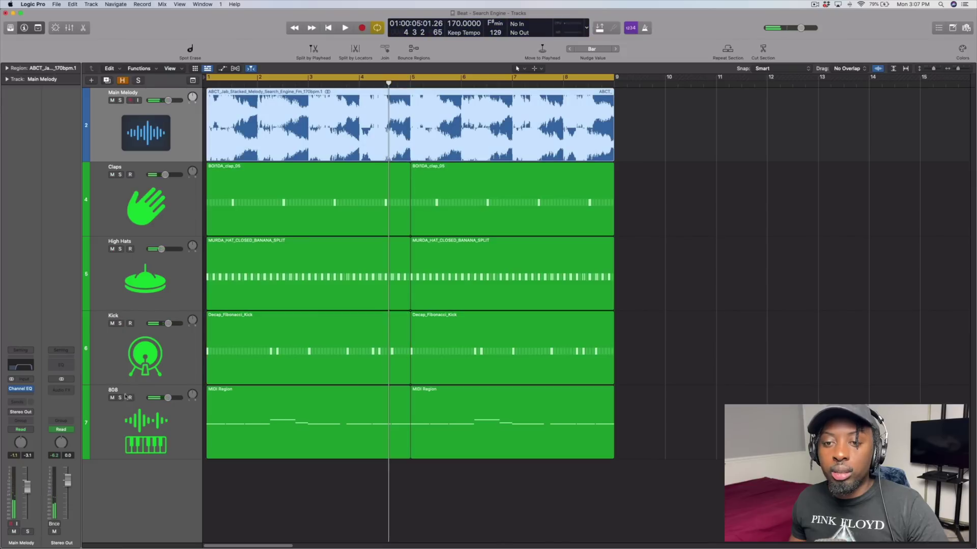
Step: Solo the 808 track, listen to the bass line alone, and turn its solo off again
{"action": "left_click", "coordinate": [120, 397]}
{"action": "key", "text": "space"}
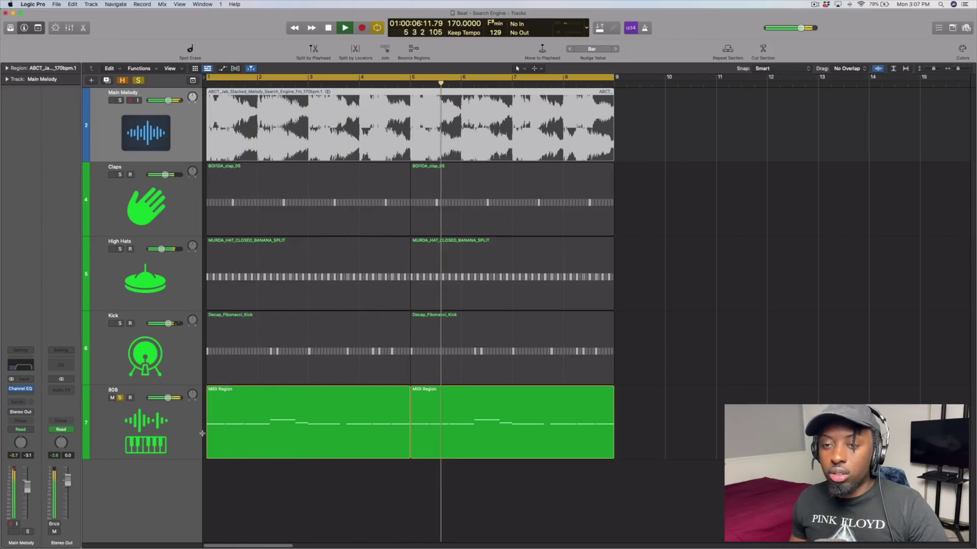
{"action": "key", "text": "space"}
{"action": "left_click", "coordinate": [121, 398]}
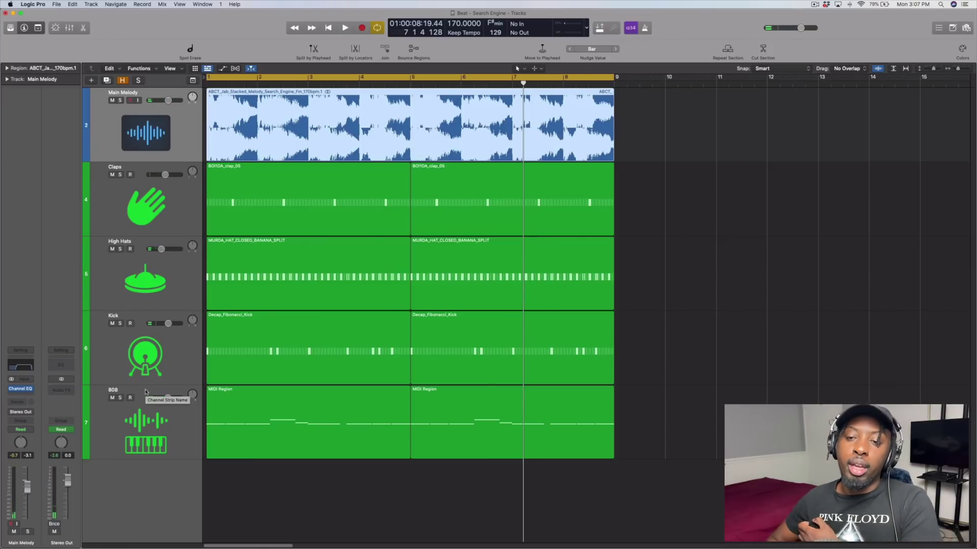
Step: Replay the whole beat from bar 1, and solo Main Melody to listen to the melody once more
{"action": "key", "text": "Return"}
{"action": "key", "text": "space"}
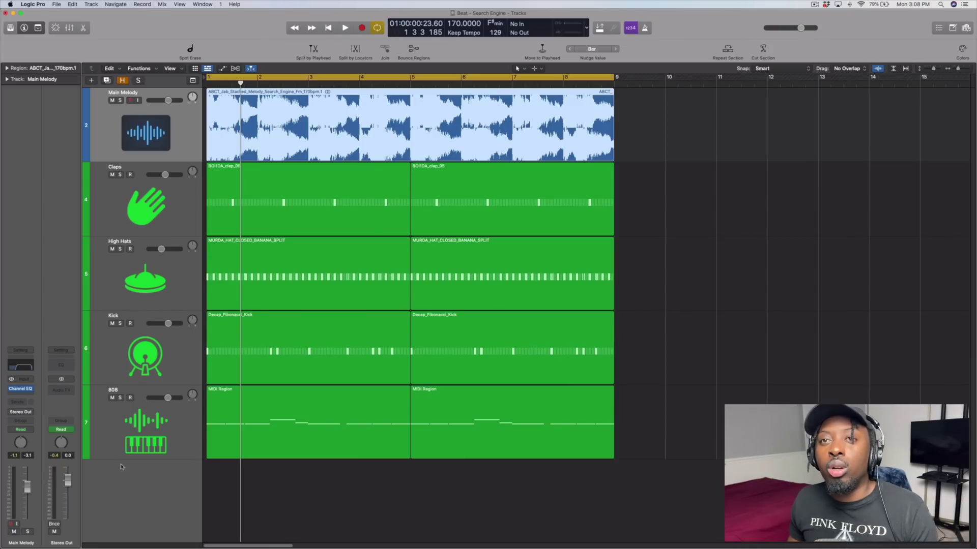
{"action": "left_click", "coordinate": [121, 101]}
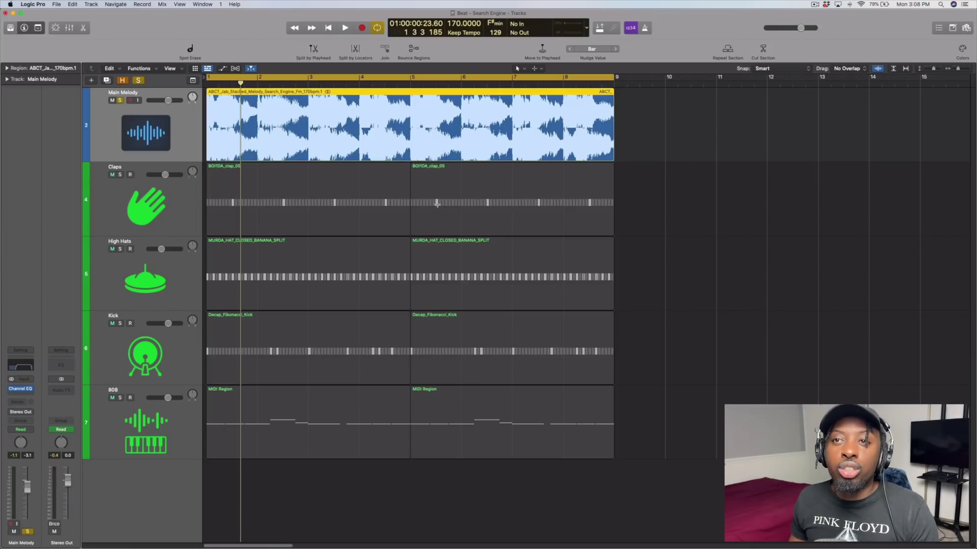
{"action": "key", "text": "space"}
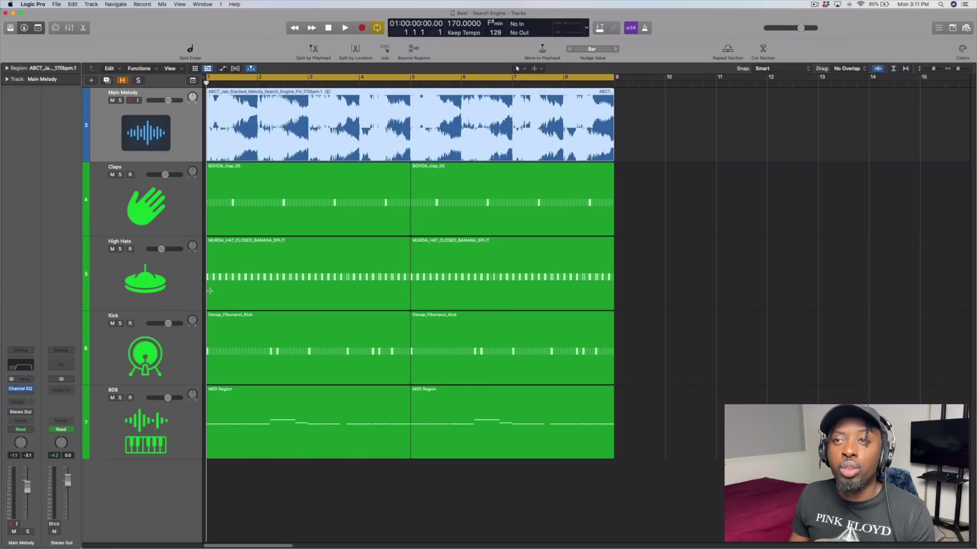
Step: Undo back to just the Main Melody and an empty Claps track, and select the melody region
{"action": "key", "text": "super+z"}
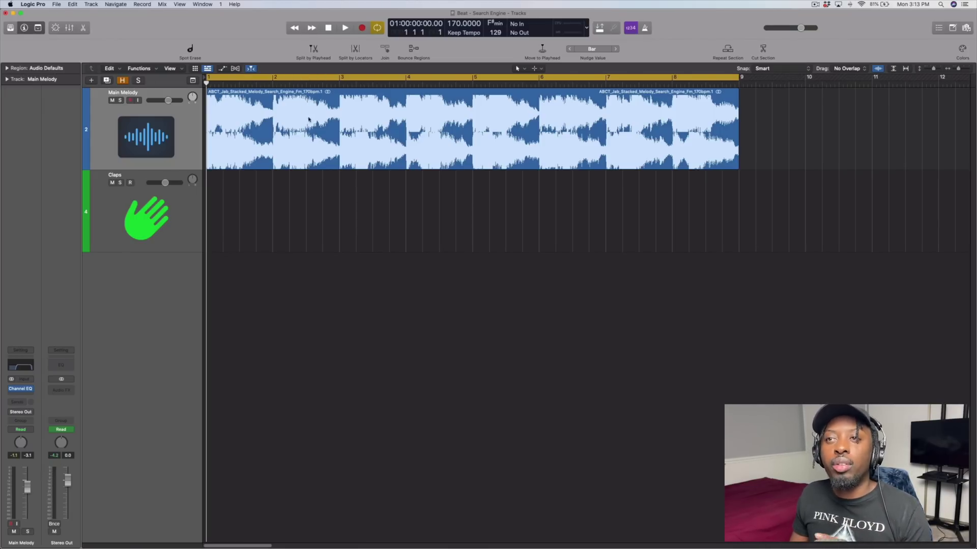
{"action": "left_click", "coordinate": [317, 118]}
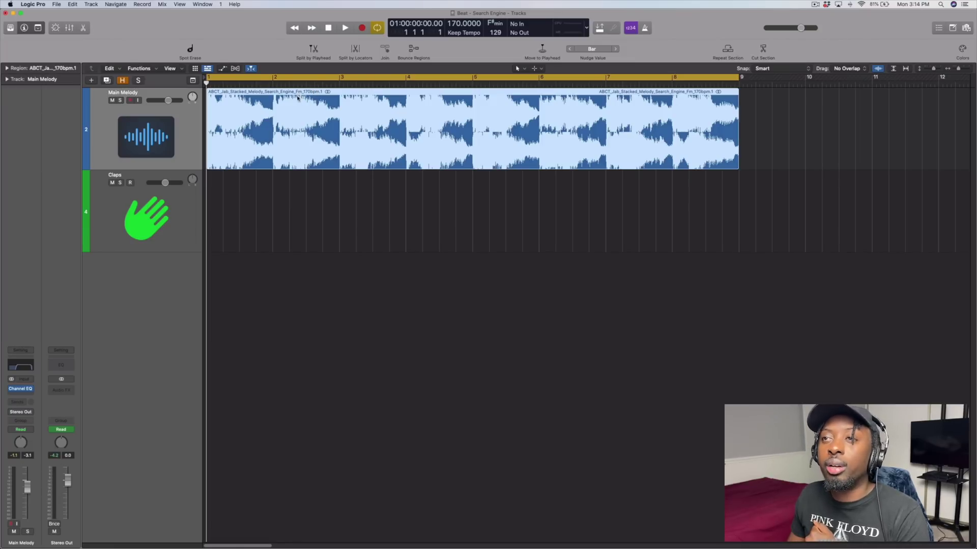
Step: Look through the Modulation effects available for the Main Melody track's empty audio effect slot
{"action": "left_click", "coordinate": [31, 396]}
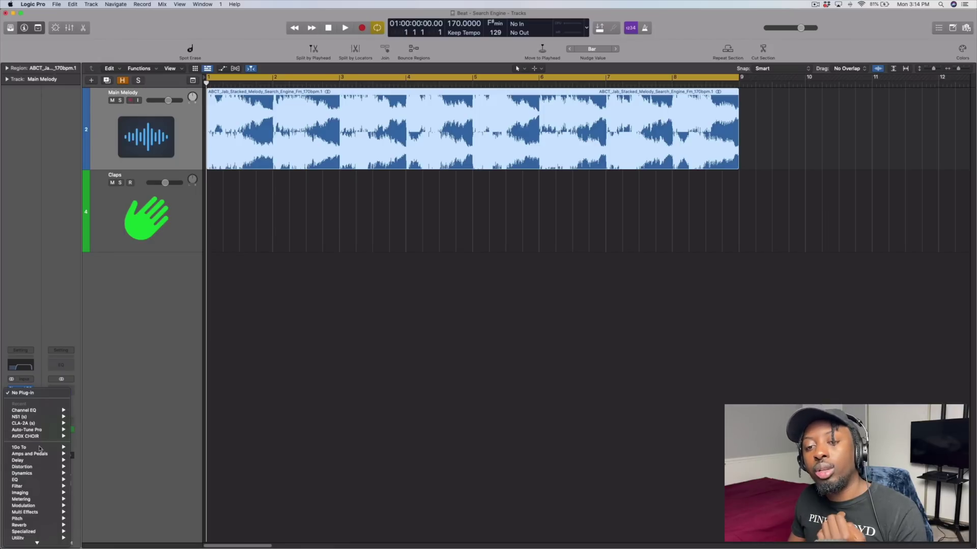
{"action": "mouse_move", "coordinate": [39, 506]}
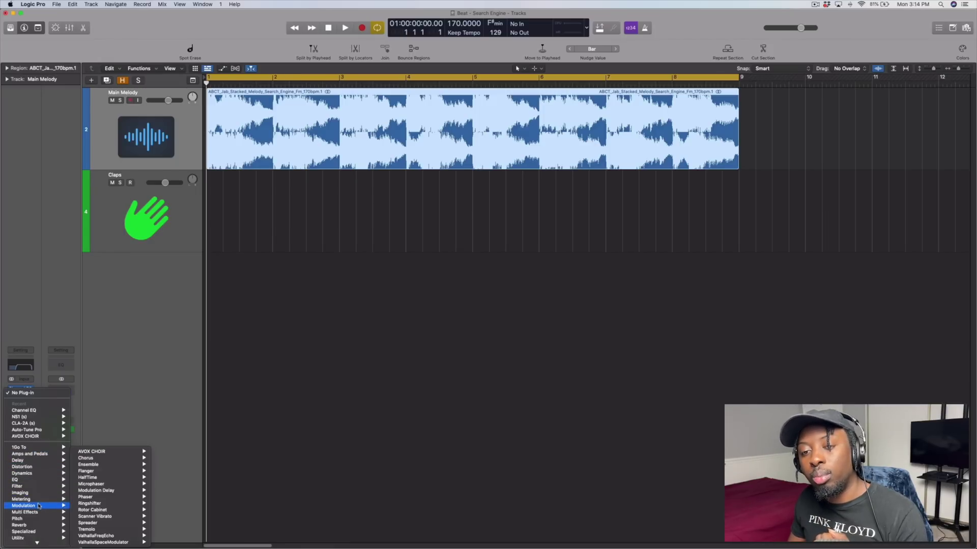
{"action": "mouse_move", "coordinate": [97, 501]}
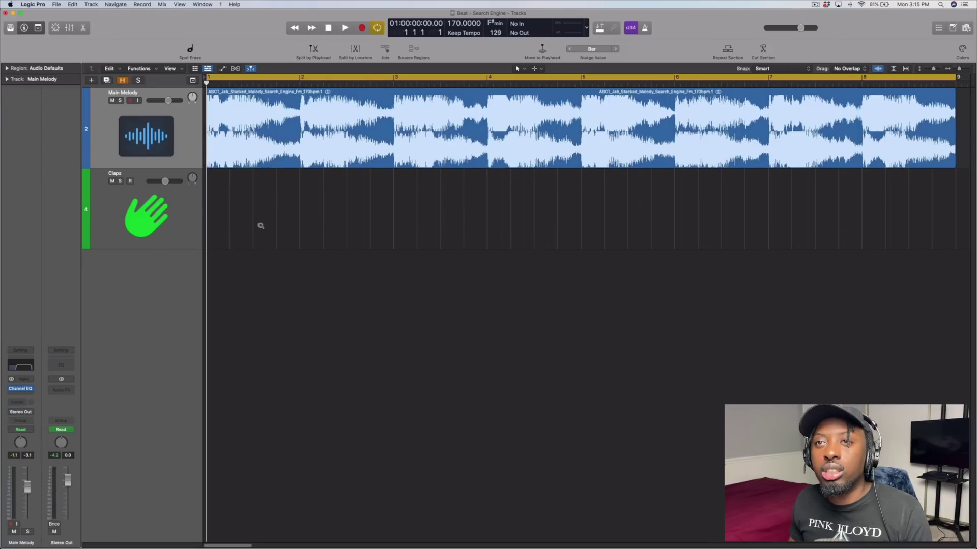
Step: Create a pattern region at bar 1 on the Claps track and turn on step 9 of its 16-step Root Key row
{"action": "scroll", "coordinate": [260, 226], "scroll_direction": "up", "scroll_amount": 2}
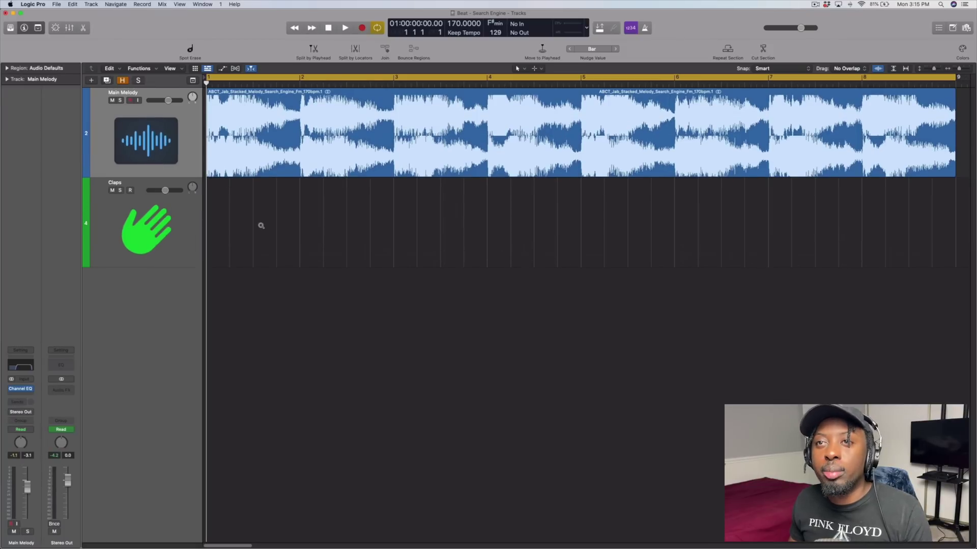
{"action": "scroll", "coordinate": [260, 224], "scroll_direction": "up", "scroll_amount": 1}
{"action": "scroll", "coordinate": [268, 221], "scroll_direction": "down", "scroll_amount": 5}
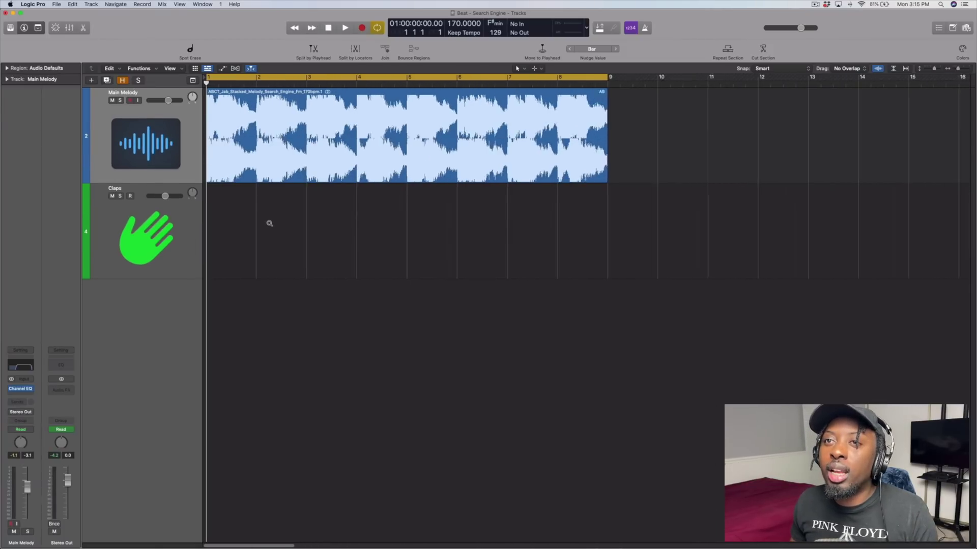
{"action": "scroll", "coordinate": [269, 223], "scroll_direction": "up", "scroll_amount": 3}
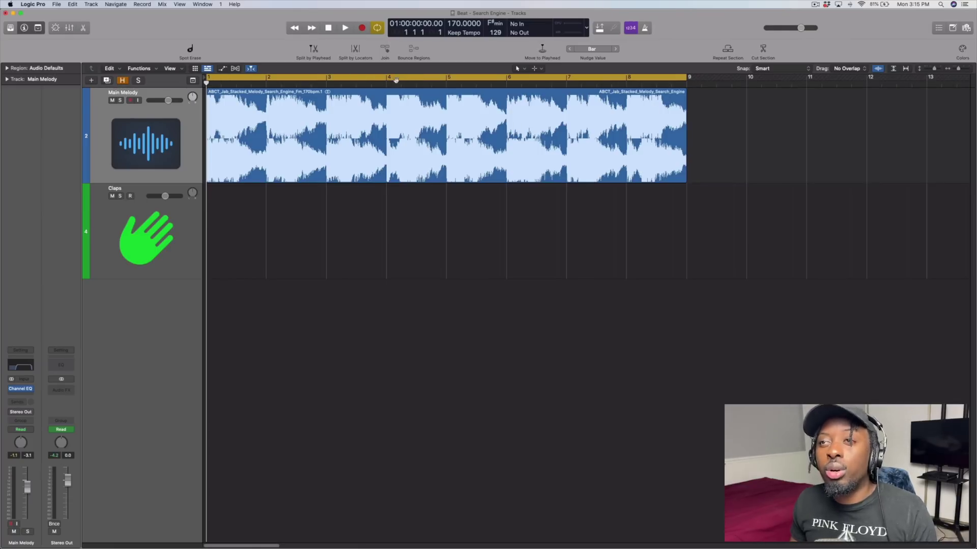
{"action": "key", "text": "super+Right"}
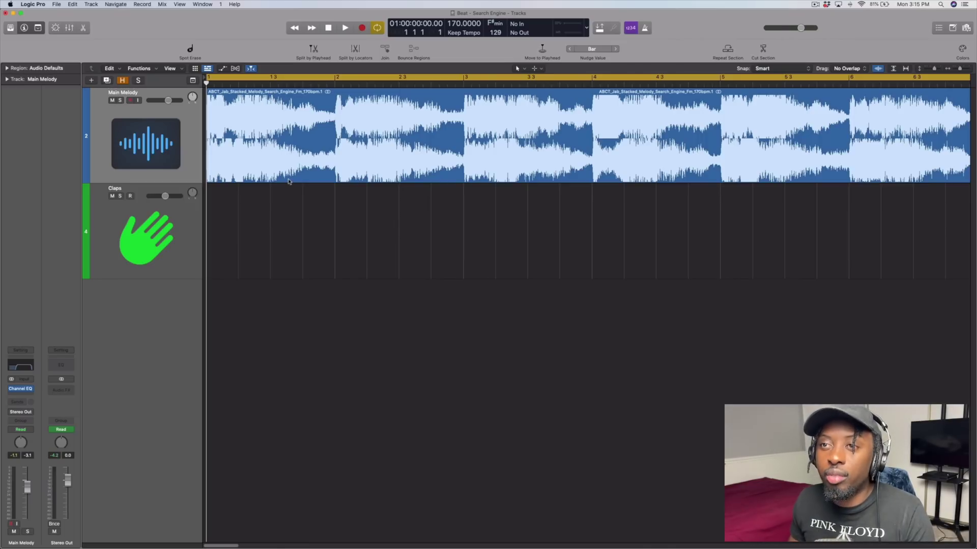
{"action": "scroll", "coordinate": [299, 186], "scroll_direction": "down", "scroll_amount": 1}
{"action": "scroll", "coordinate": [299, 186], "scroll_direction": "up", "scroll_amount": 5}
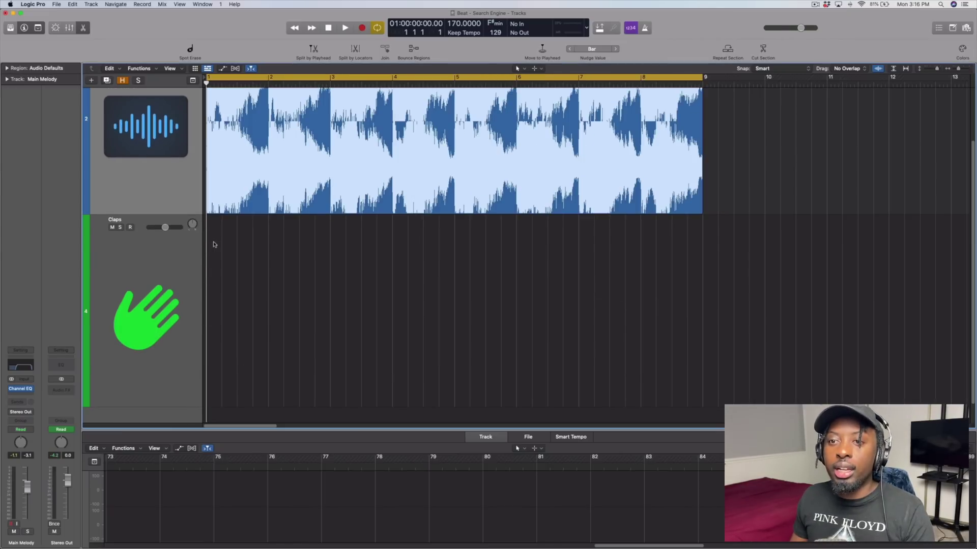
{"action": "right_click", "coordinate": [214, 243]}
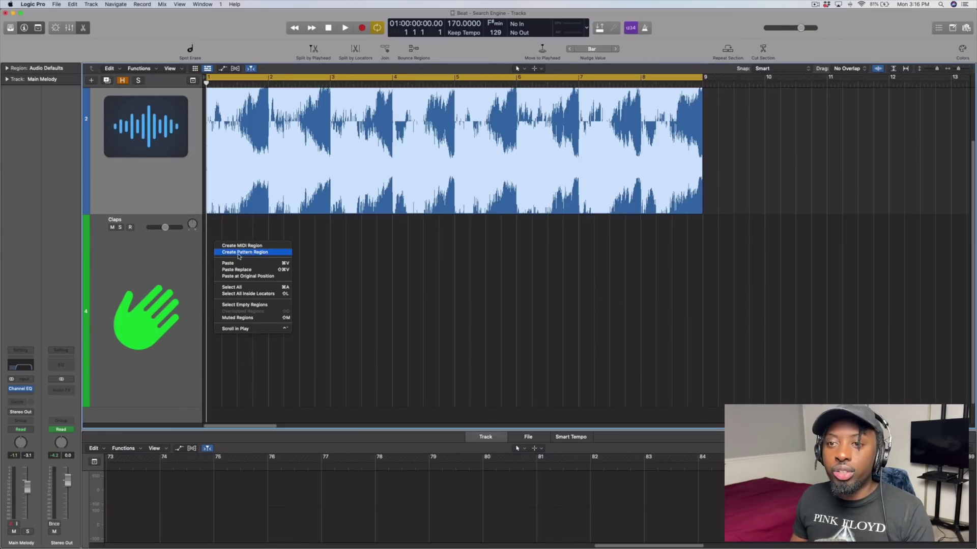
{"action": "left_click", "coordinate": [237, 252]}
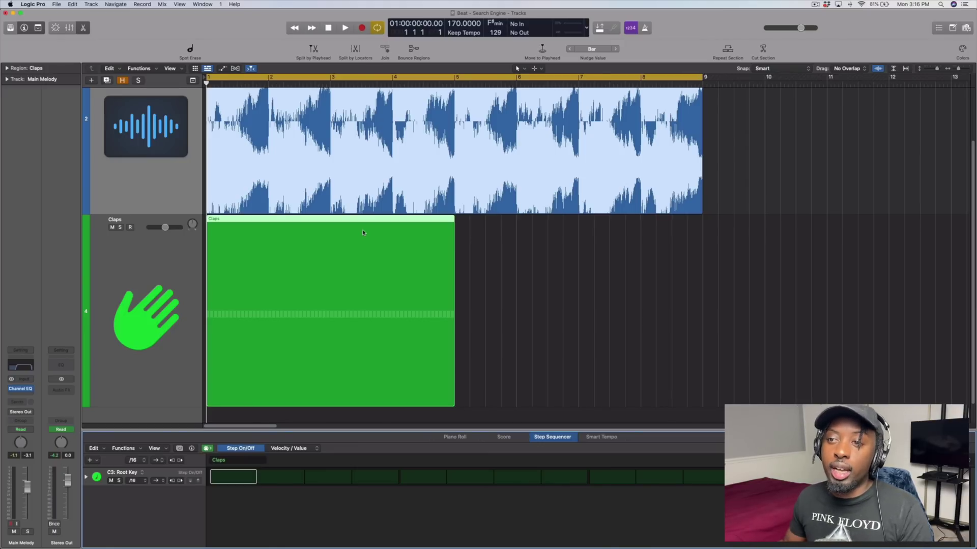
{"action": "left_click", "coordinate": [607, 476]}
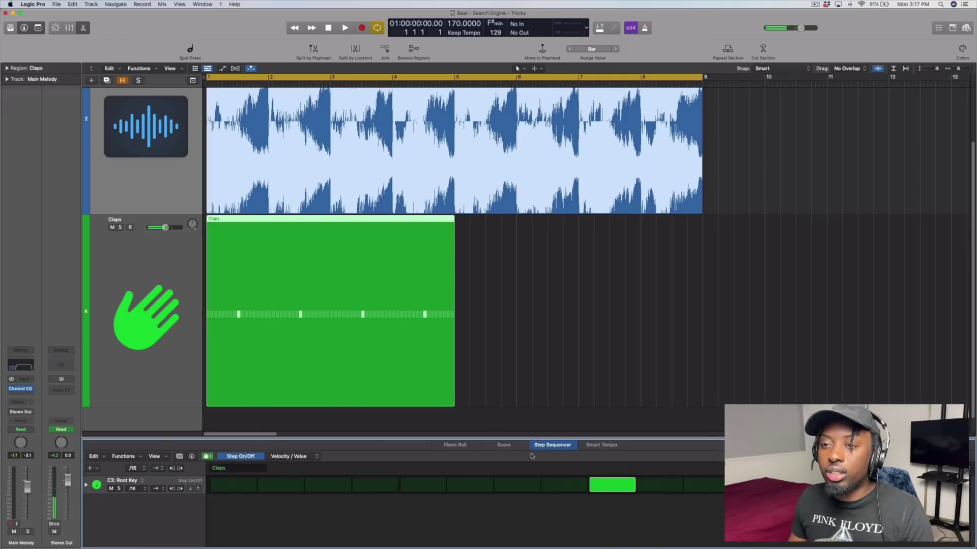
Step: Shrink the step sequencer area and compare the clap hits in the Claps region with the bar ruler
{"action": "left_click_drag", "start_coordinate": [535, 429], "coordinate": [511, 478]}
{"action": "key", "text": "z"}
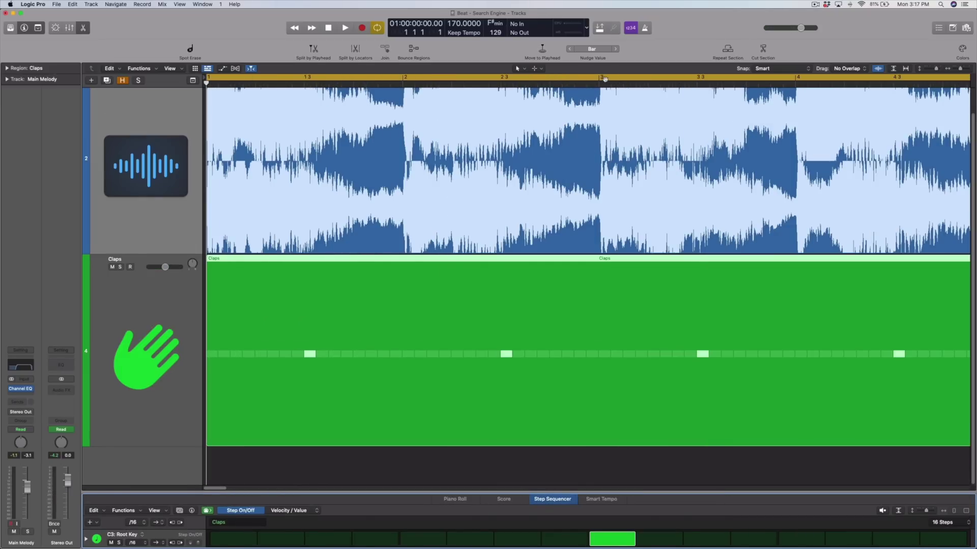
{"action": "key", "text": "super+Right"}
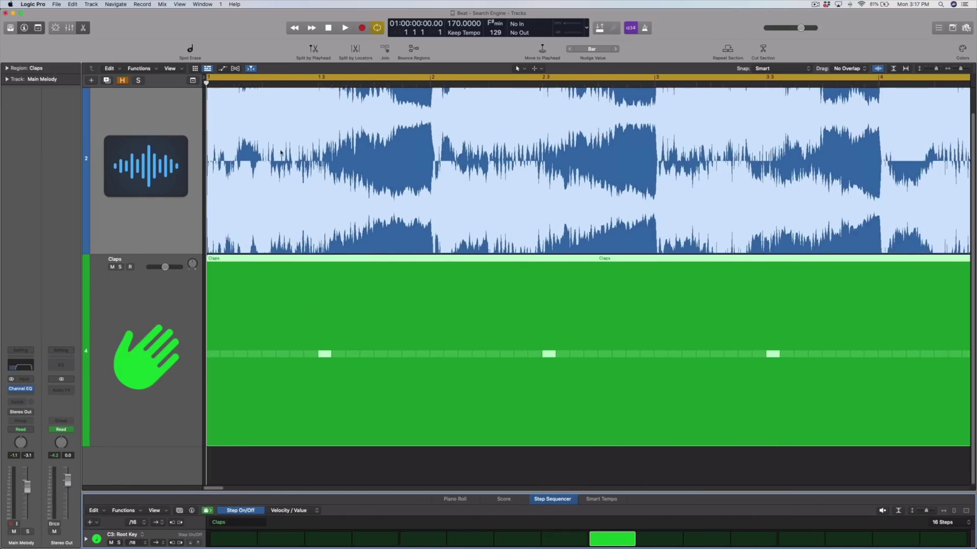
{"action": "key", "text": "super+Left"}
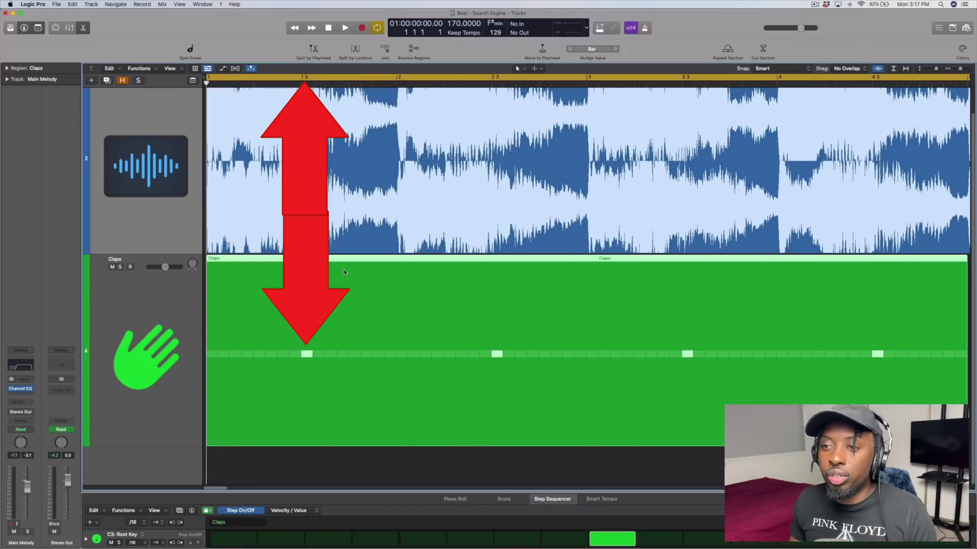
Step: Replace the Claps pattern region with an empty one-bar MIDI region at bar 1 and enlarge its piano roll
{"action": "key", "text": "Delete"}
{"action": "right_click", "coordinate": [220, 279]}
{"action": "left_click", "coordinate": [239, 304]}
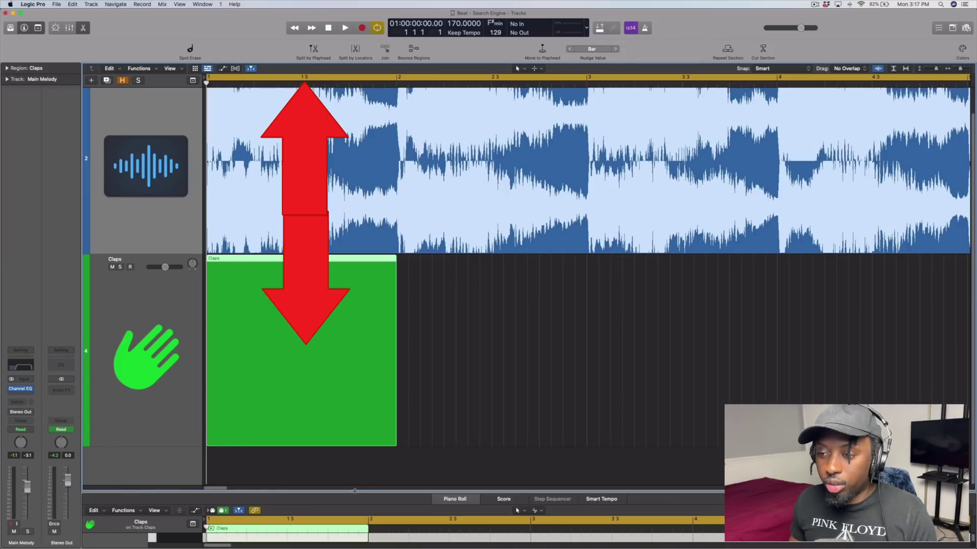
{"action": "left_click_drag", "start_coordinate": [355, 497], "coordinate": [372, 265]}
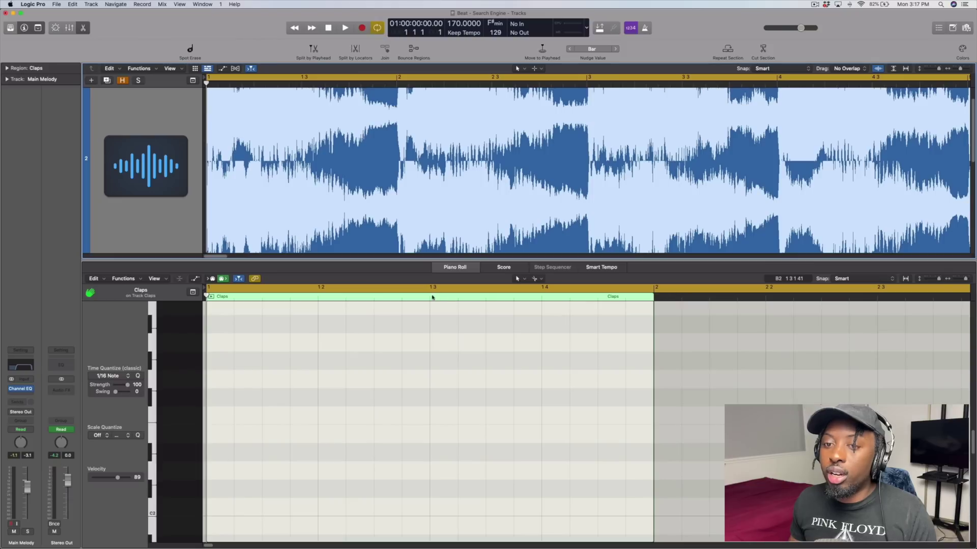
Step: Add Root Key clap notes at 1 3 and 2 3, extending the Claps region to the start of bar 3
{"action": "scroll", "coordinate": [437, 353], "scroll_direction": "up", "scroll_amount": 3}
{"action": "left_click", "coordinate": [437, 353]}
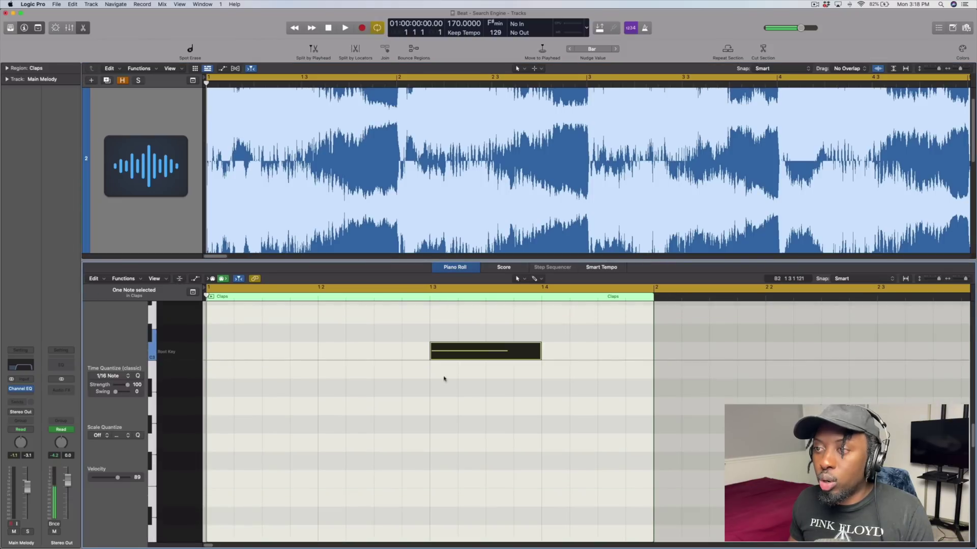
{"action": "scroll", "coordinate": [359, 303], "scroll_direction": "down", "scroll_amount": 3}
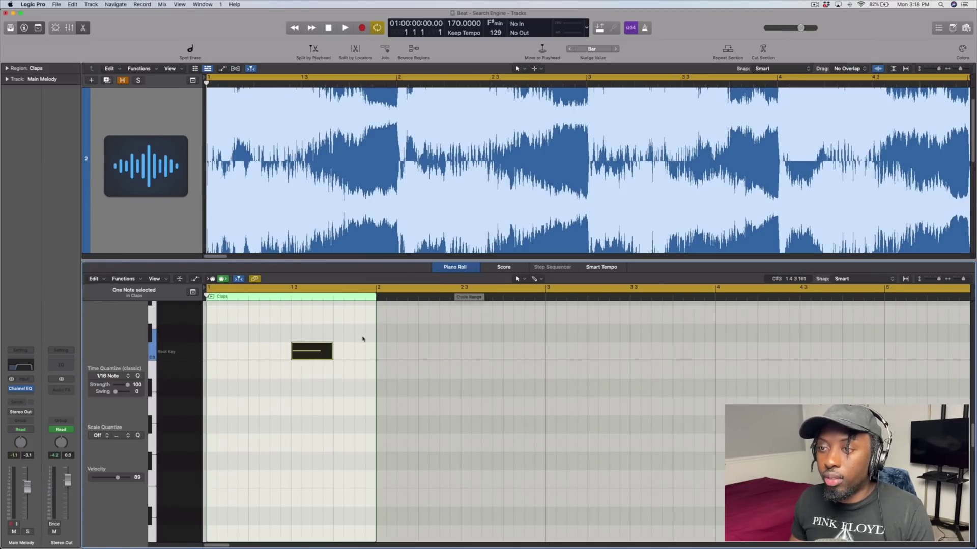
{"action": "left_click_drag", "start_coordinate": [376, 296], "coordinate": [545, 296]}
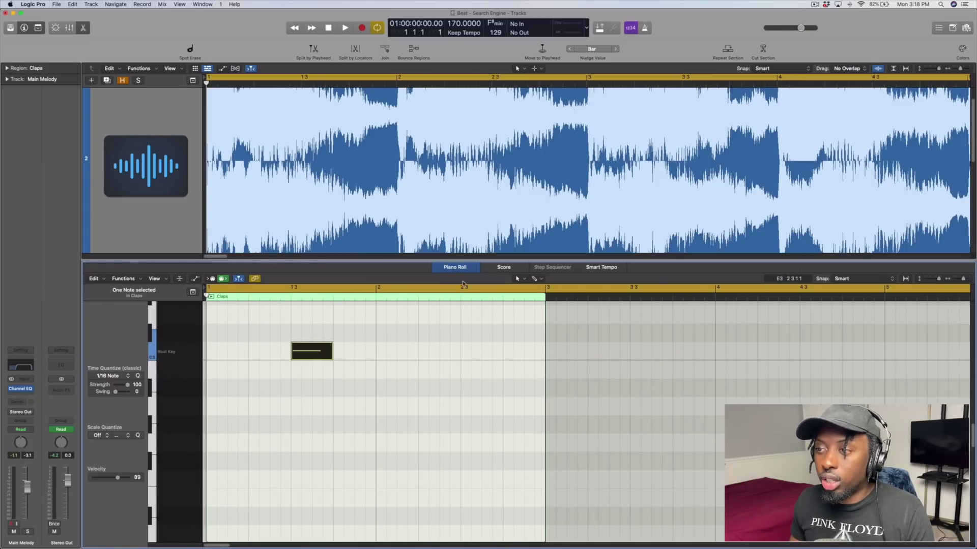
{"action": "left_click", "coordinate": [466, 353]}
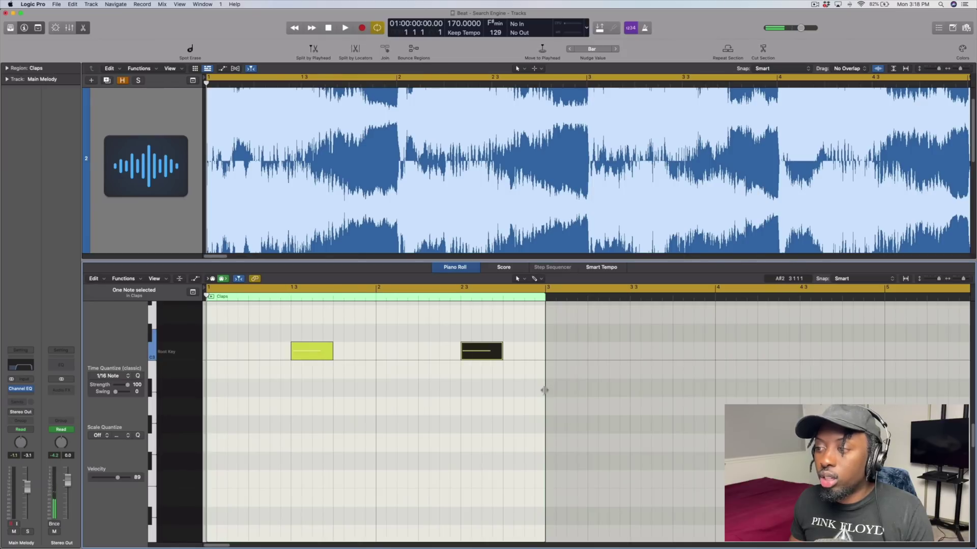
Step: Extend the Claps region to the start of bar 5 and add Root Key clap notes at 3 3 and 4 3
{"action": "left_click_drag", "start_coordinate": [544, 388], "coordinate": [716, 405]}
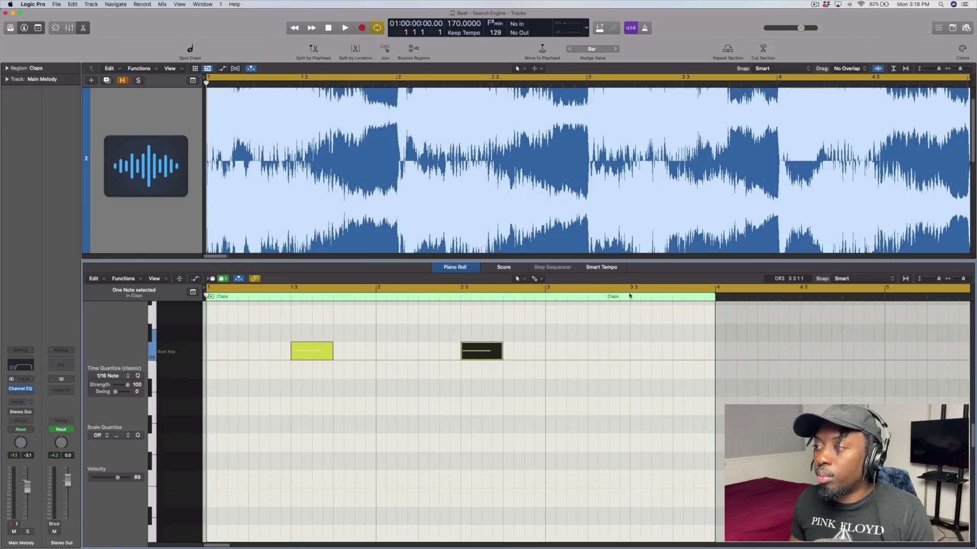
{"action": "left_click", "coordinate": [636, 353], "text": "super"}
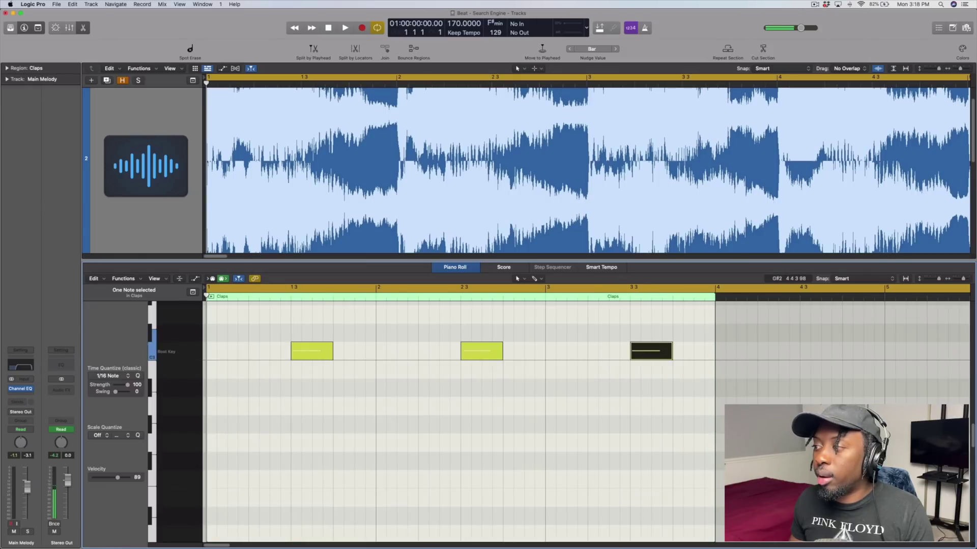
{"action": "scroll", "coordinate": [661, 387], "scroll_direction": "right", "scroll_amount": 3}
{"action": "scroll", "coordinate": [678, 400], "scroll_direction": "right", "scroll_amount": 3}
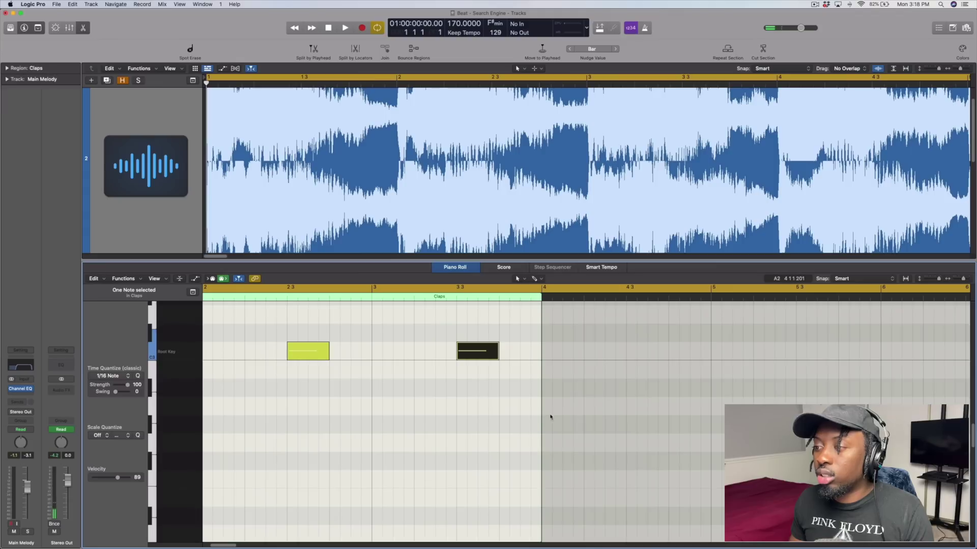
{"action": "left_click_drag", "start_coordinate": [540, 418], "coordinate": [712, 418]}
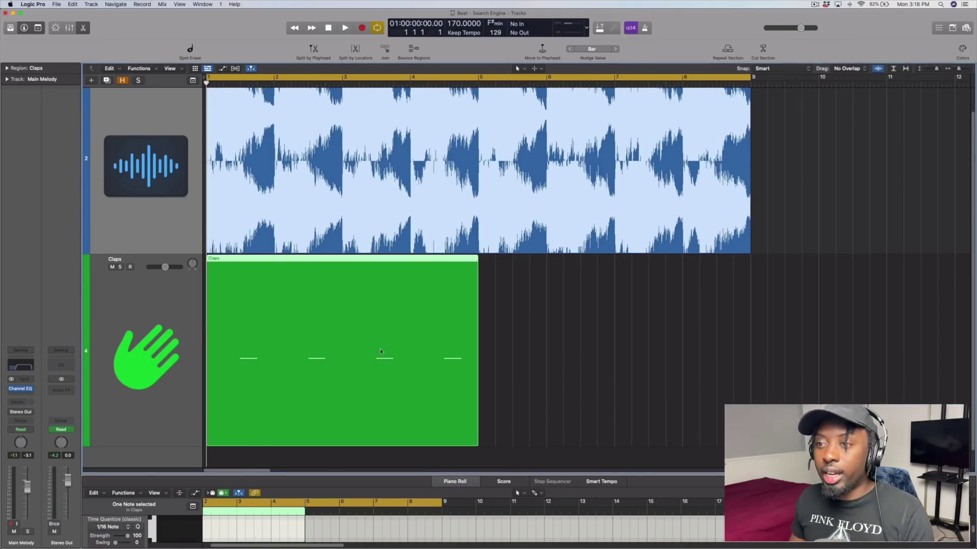
Step: Copy the four-bar Claps region to bar 5, play it with the melody and return the playhead to the start
{"action": "left_click_drag", "start_coordinate": [416, 305], "coordinate": [688, 298], "text": "alt"}
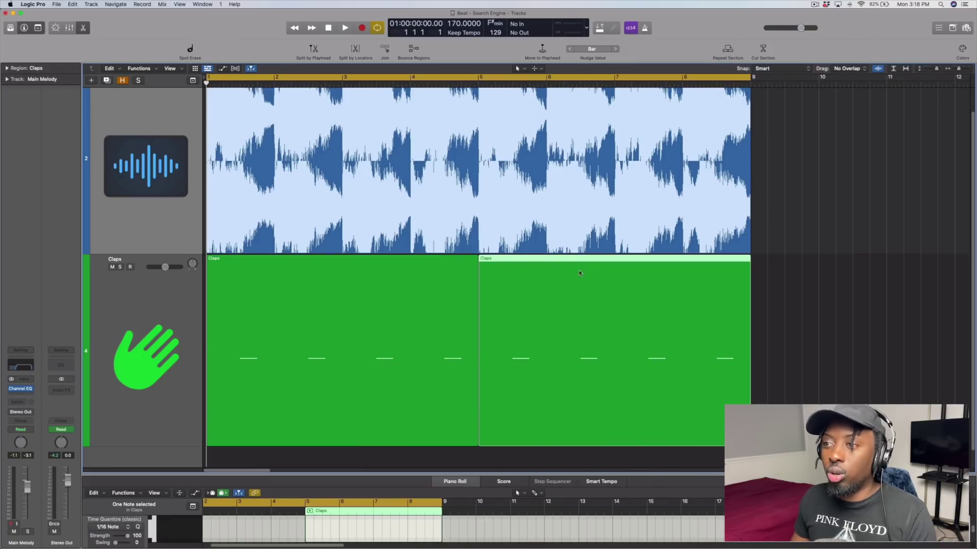
{"action": "key", "text": "super+Left"}
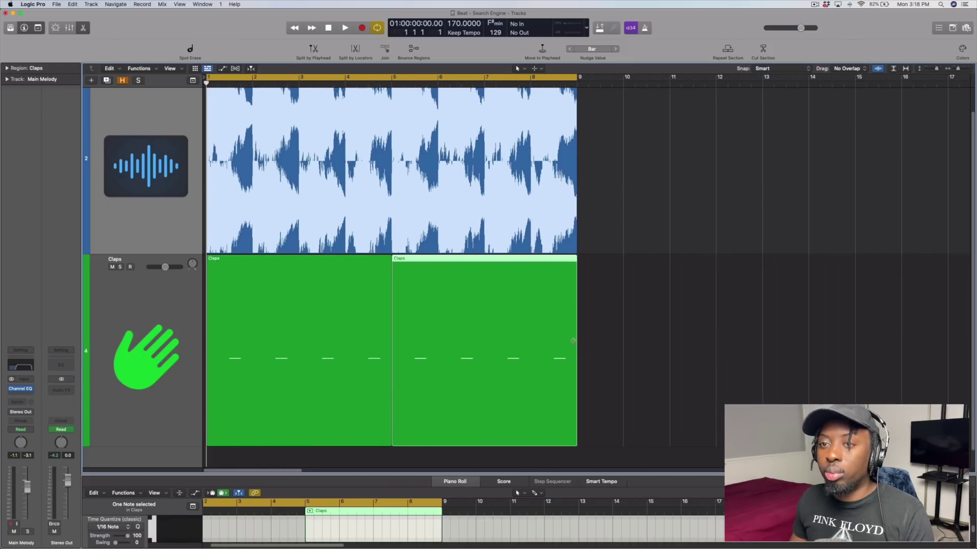
{"action": "key", "text": "space"}
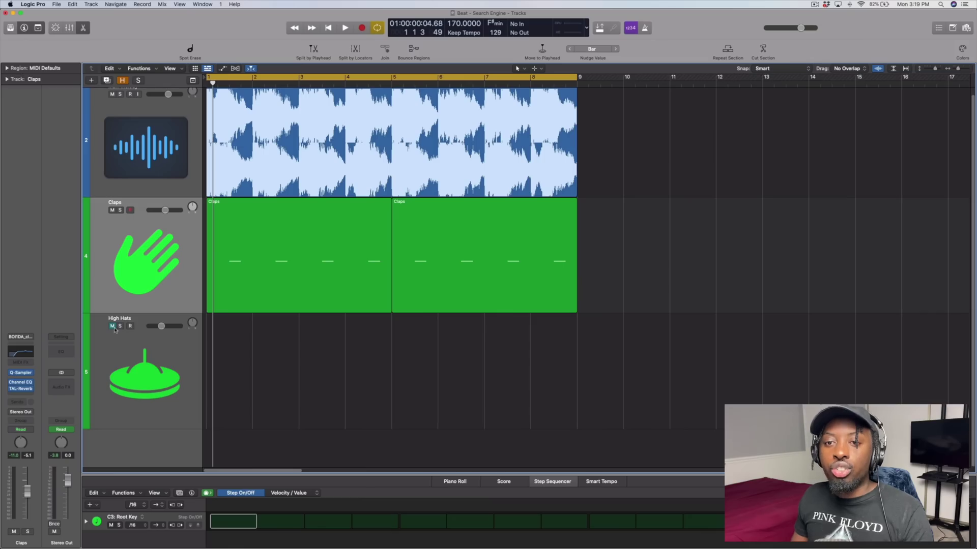
{"action": "key", "text": "Return"}
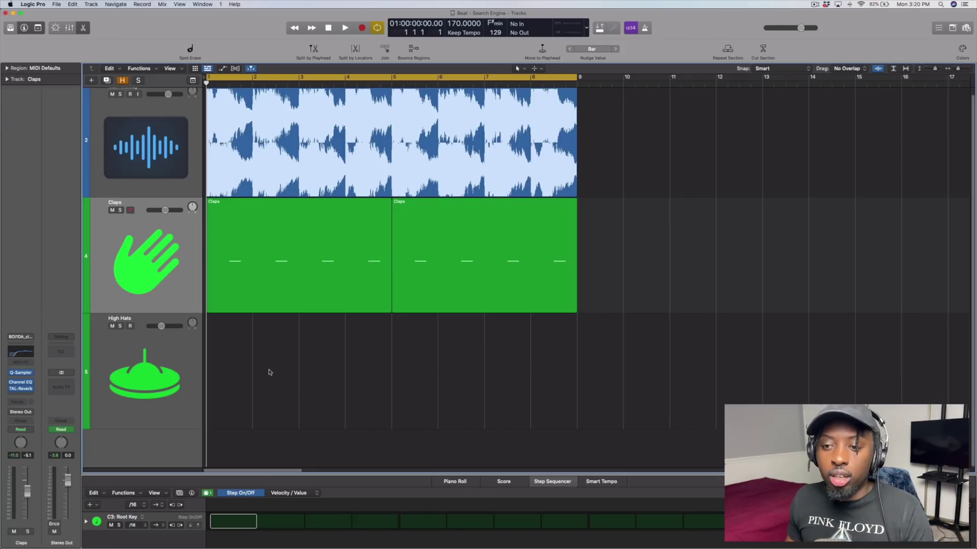
Step: Create a MIDI region at bar 1 on the High Hats track, lengthen it to four bars and enlarge its piano roll
{"action": "right_click", "coordinate": [236, 355]}
{"action": "left_click", "coordinate": [244, 355]}
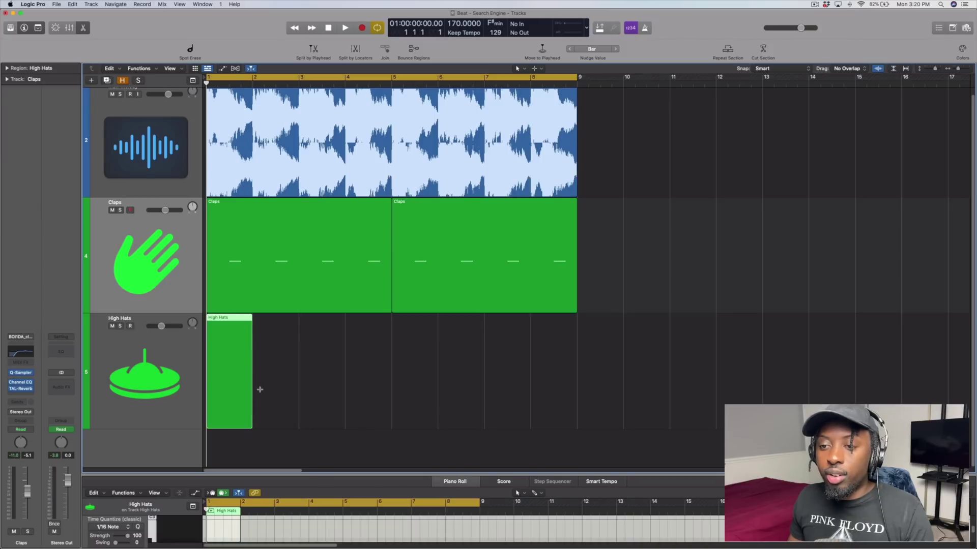
{"action": "left_click_drag", "start_coordinate": [252, 390], "coordinate": [391, 395]}
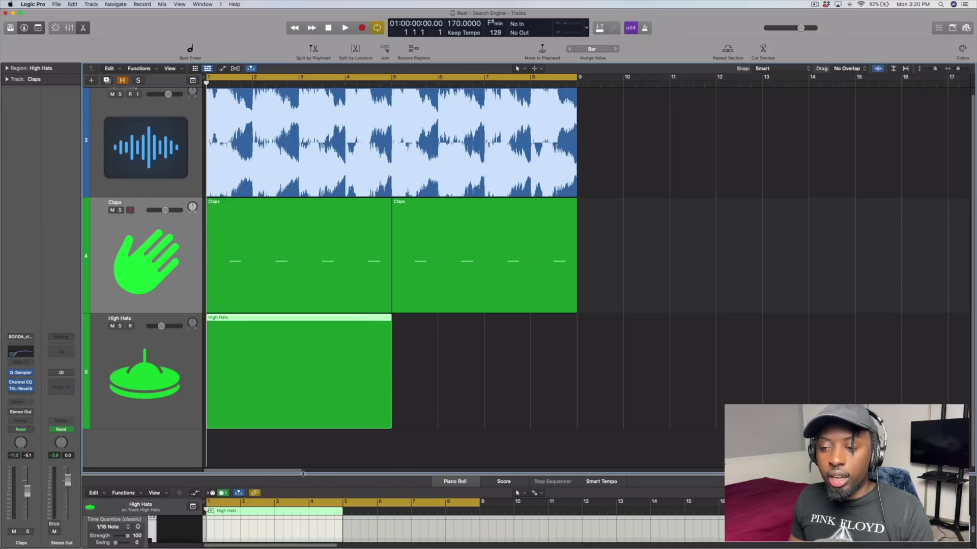
{"action": "left_click_drag", "start_coordinate": [303, 473], "coordinate": [302, 294]}
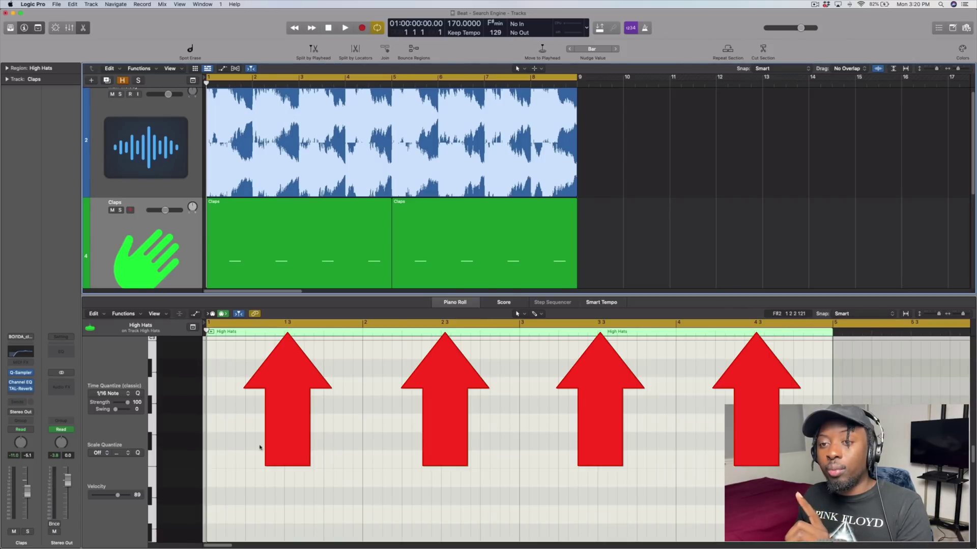
Step: Add a Root Key hi-hat note at bar 1, shorten it to an eighth note and copy it to beats 2, 3 and 4
{"action": "scroll", "coordinate": [260, 446], "scroll_direction": "up", "scroll_amount": 5}
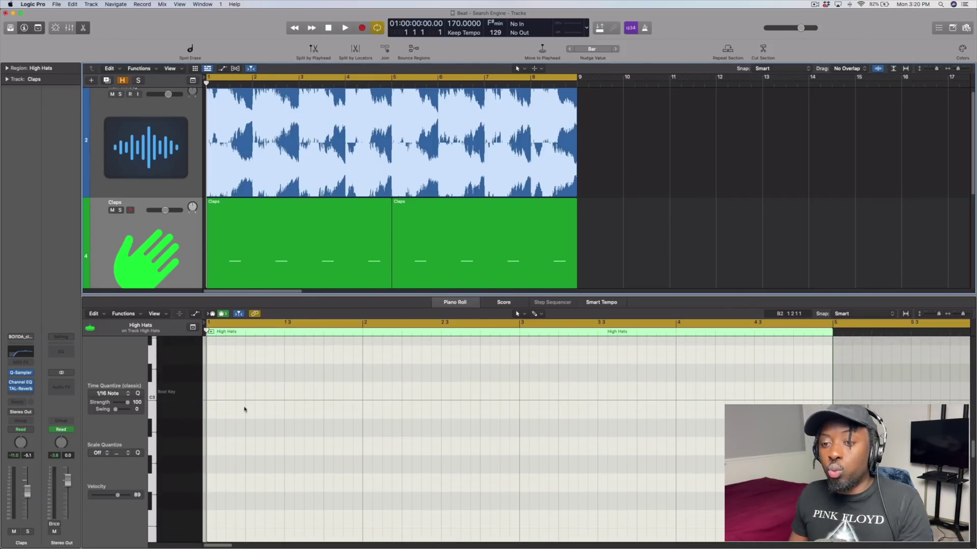
{"action": "left_click", "coordinate": [209, 389]}
{"action": "left_click_drag", "start_coordinate": [244, 395], "coordinate": [225, 398]}
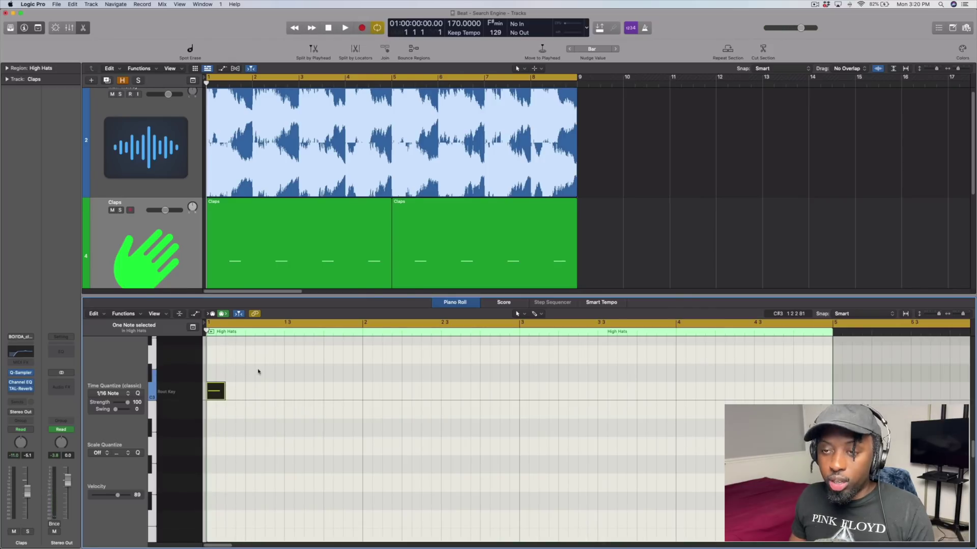
{"action": "key", "text": "super+Right"}
{"action": "key", "text": "super+Right"}
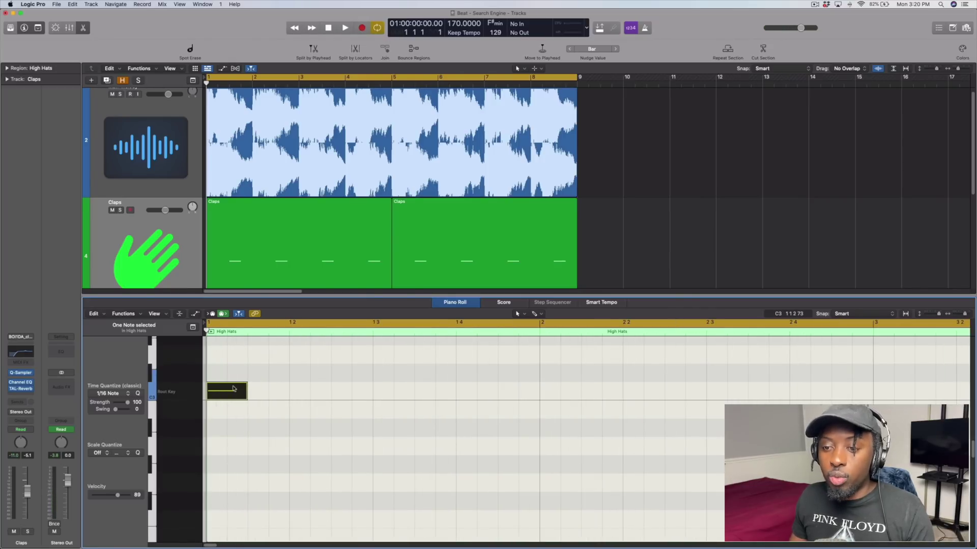
{"action": "left_click_drag", "start_coordinate": [264, 391], "coordinate": [471, 392]}
{"action": "left_click_drag", "start_coordinate": [524, 377], "coordinate": [209, 397]}
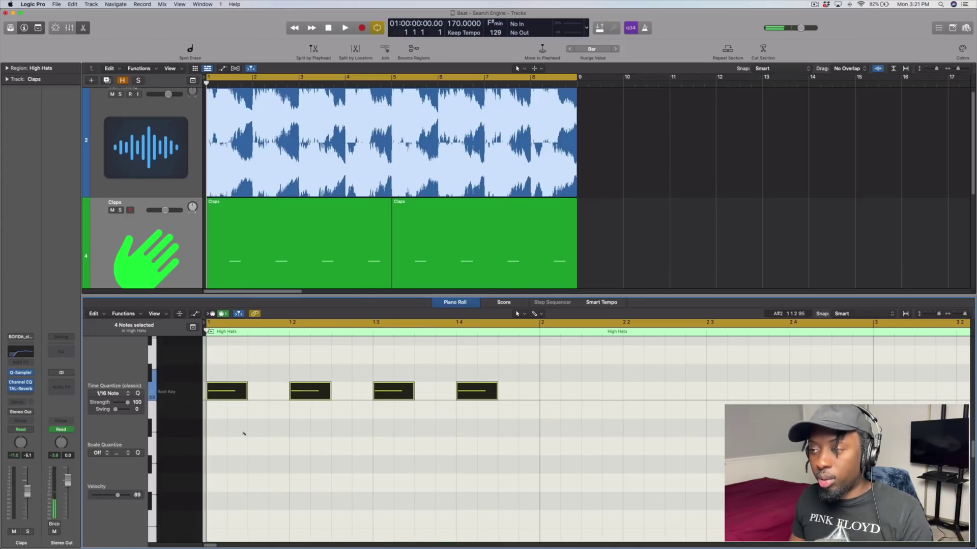
Step: Repeat the four hi-hat notes through bars 2 to 4 and play the pattern with the claps and melody
{"action": "key", "text": "super+r"}
{"action": "key", "text": "super+r"}
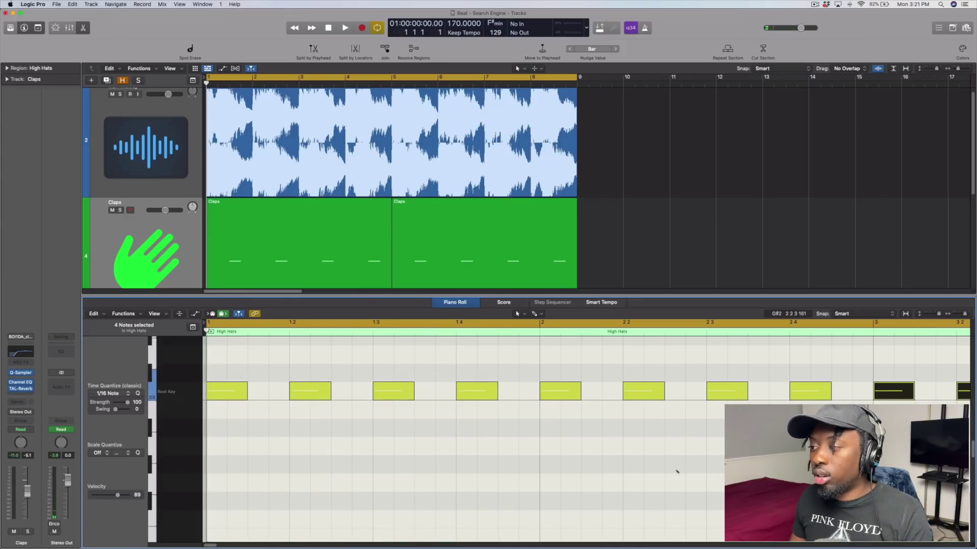
{"action": "key", "text": "z"}
{"action": "key", "text": "super+r"}
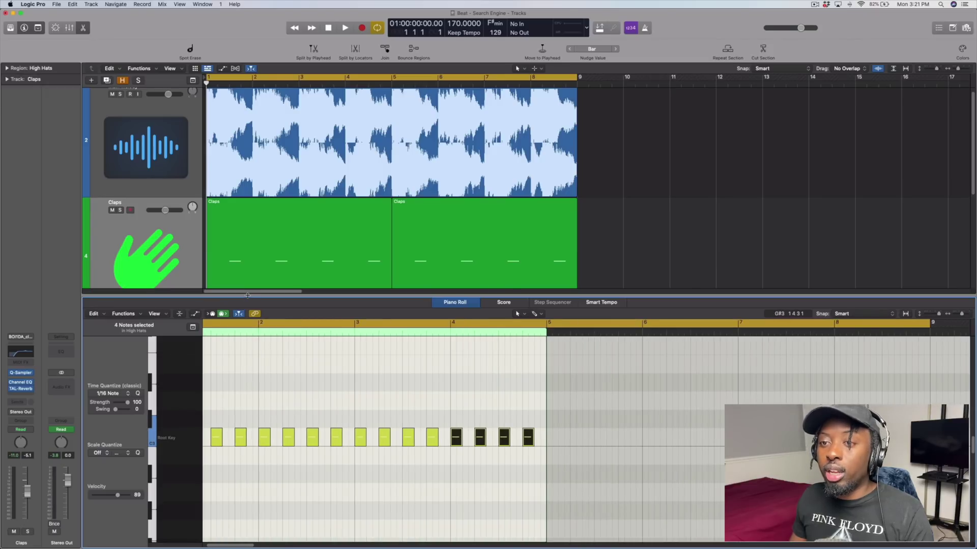
{"action": "left_click_drag", "start_coordinate": [247, 295], "coordinate": [248, 435]}
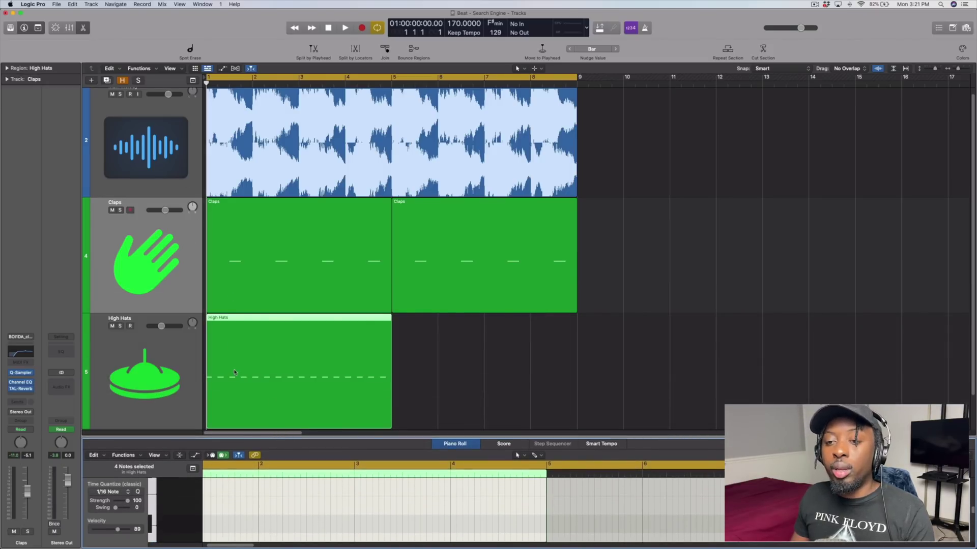
{"action": "key", "text": "space"}
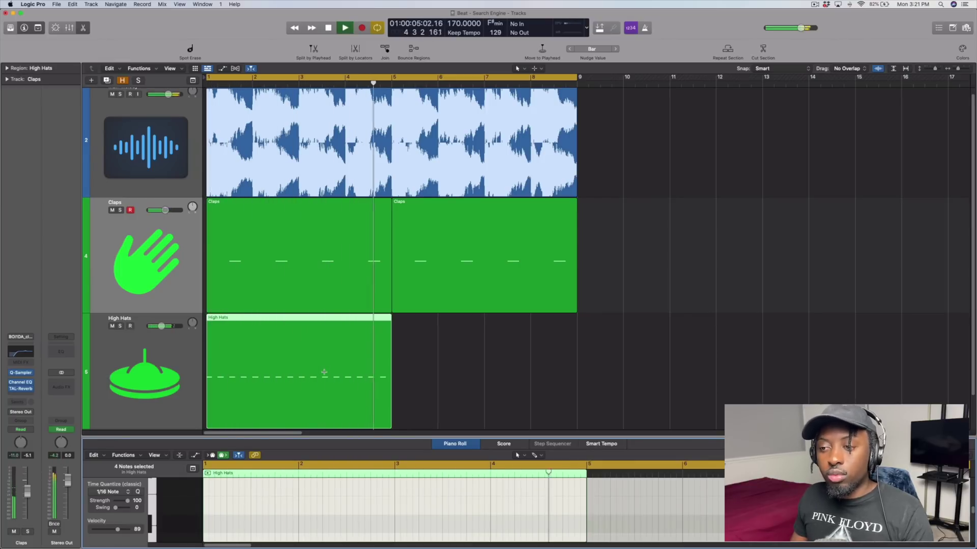
{"action": "key", "text": "space"}
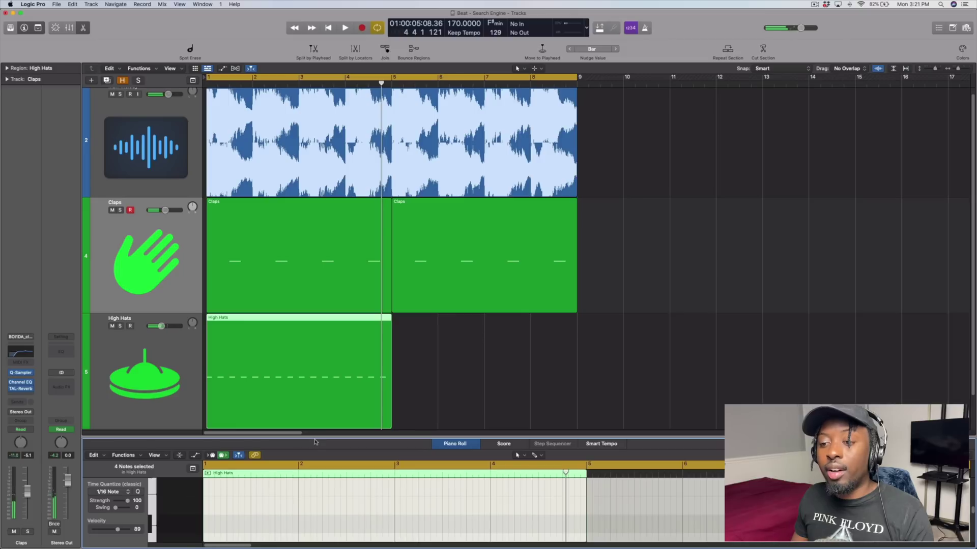
Step: Copy the hi-hat note into the off-beat gaps of bar 1 so it holds eight consecutive eighth notes
{"action": "left_click_drag", "start_coordinate": [314, 437], "coordinate": [314, 280]}
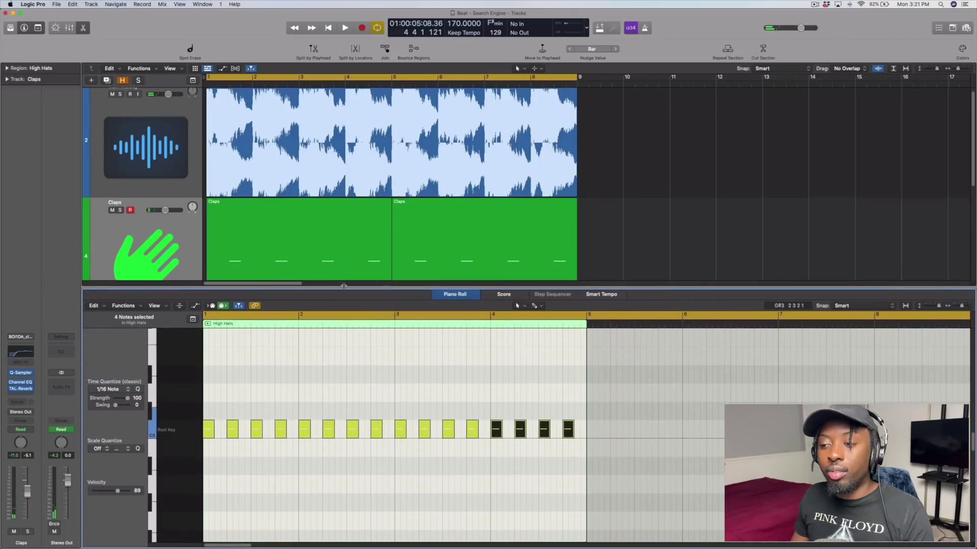
{"action": "key", "text": "z"}
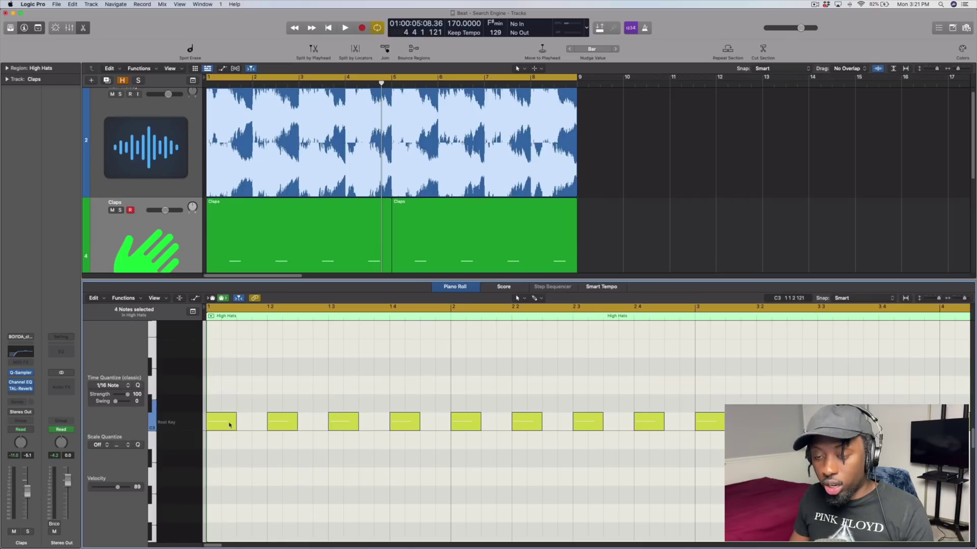
{"action": "left_click_drag", "start_coordinate": [229, 423], "coordinate": [259, 422]}
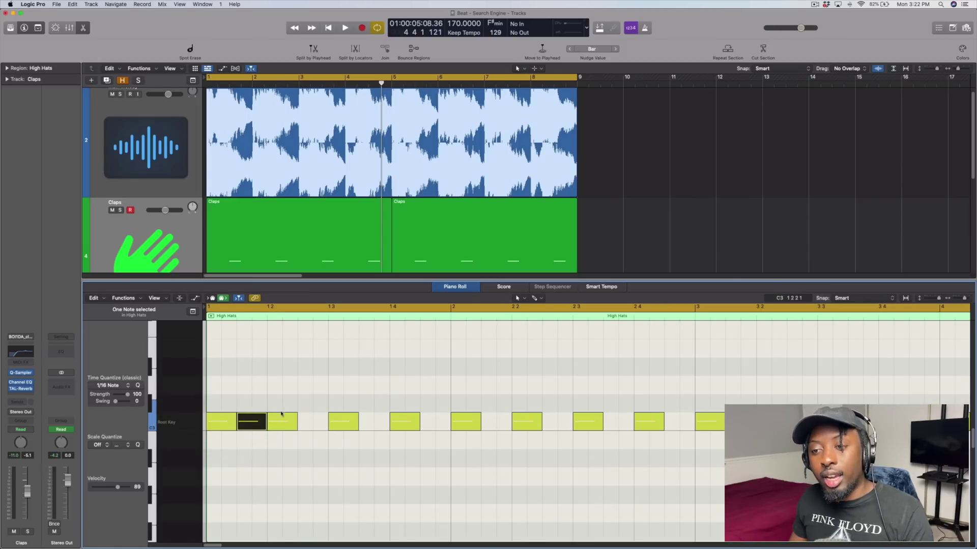
{"action": "left_click_drag", "start_coordinate": [280, 423], "coordinate": [441, 424]}
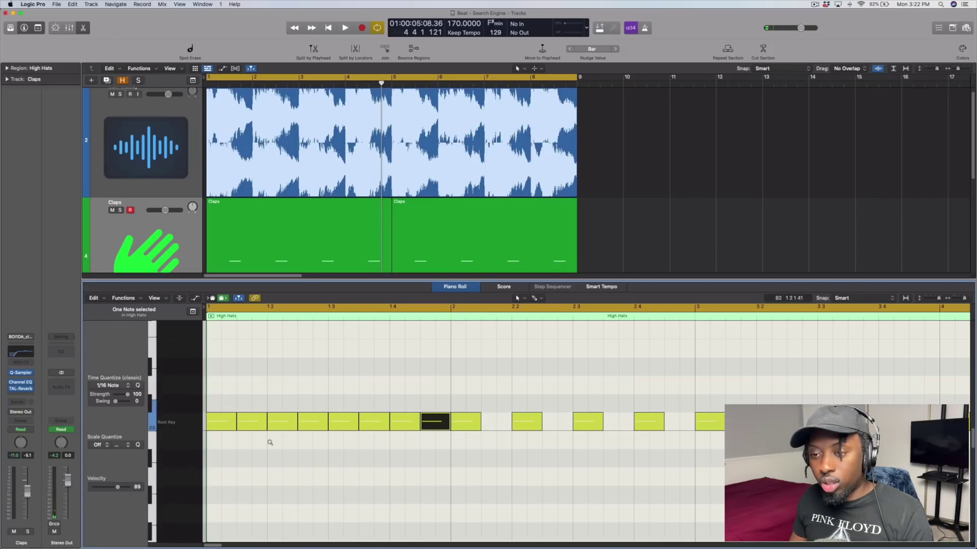
Step: Repeat bar 1's four off-beat hi-hat notes through bars 2 to 4 and trim the region's end back to bar 5
{"action": "scroll", "coordinate": [267, 443], "scroll_direction": "down", "scroll_amount": 5}
{"action": "left_click", "coordinate": [223, 423]}
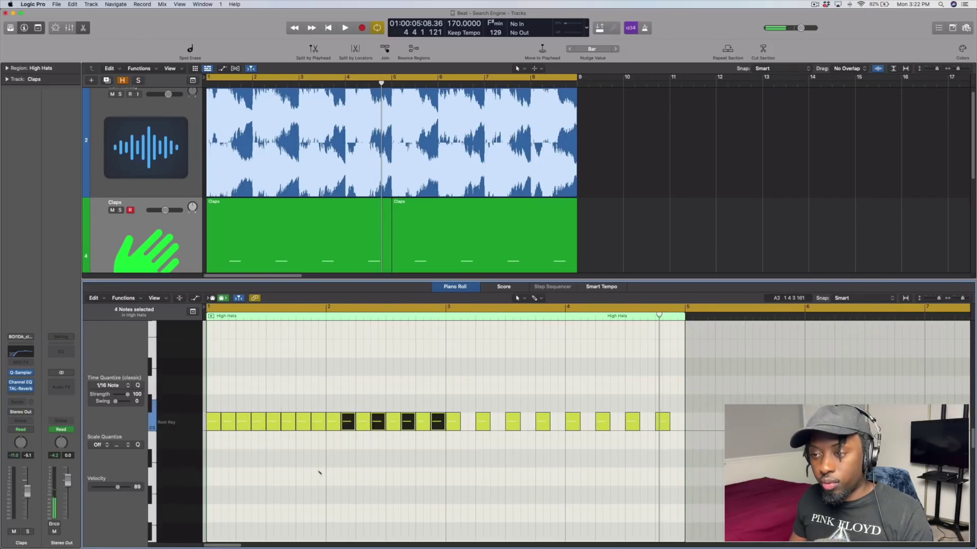
{"action": "key", "text": "super+r"}
{"action": "key", "text": "super+r"}
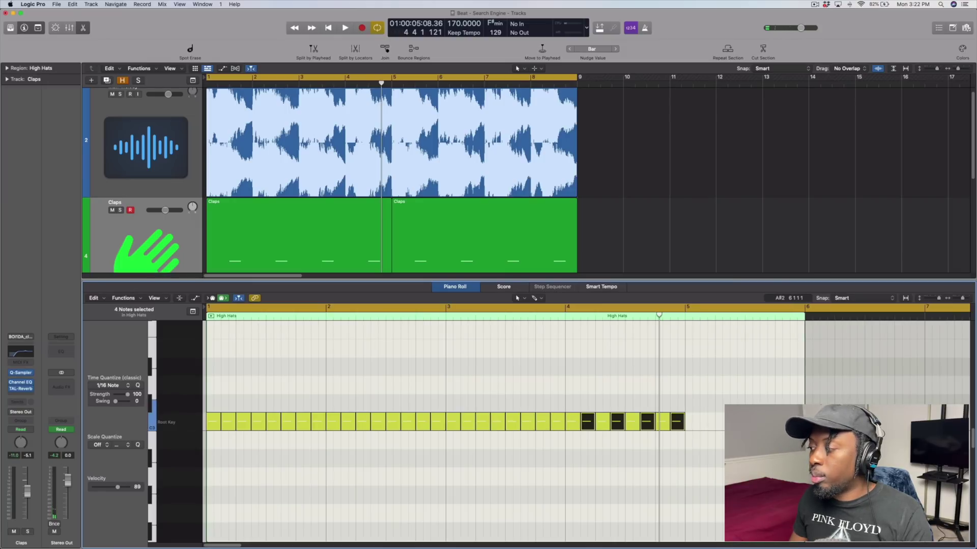
{"action": "left_click_drag", "start_coordinate": [805, 456], "coordinate": [683, 456]}
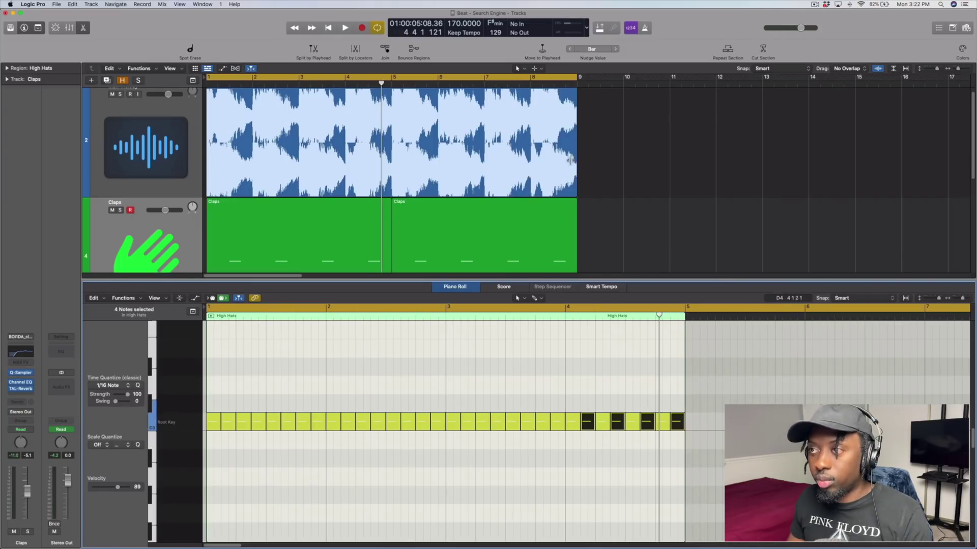
Step: Play the beat from the start to hear the eighth-note hi-hats with the claps and melody
{"action": "scroll", "coordinate": [543, 174], "scroll_direction": "down", "scroll_amount": 5}
{"action": "key", "text": "space"}
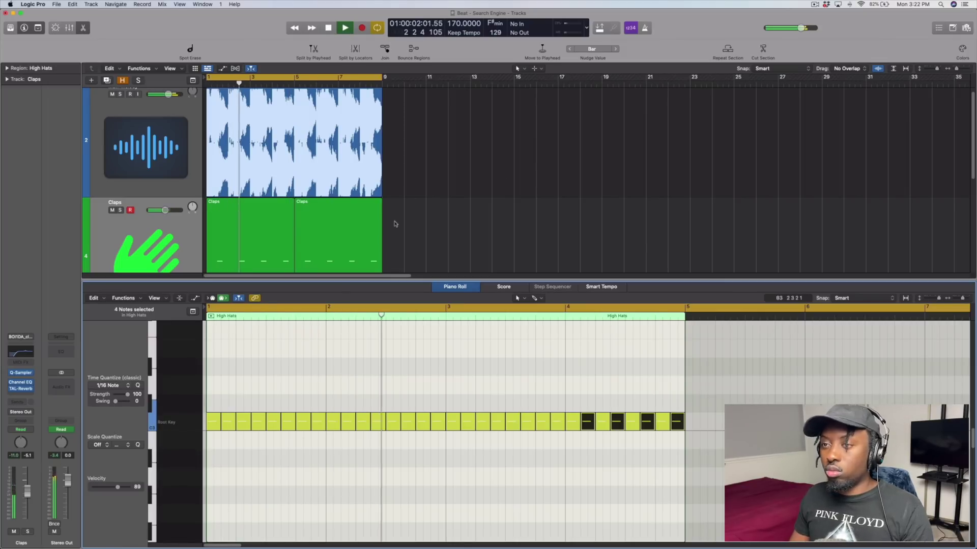
{"action": "scroll", "coordinate": [392, 209], "scroll_direction": "down", "scroll_amount": 3}
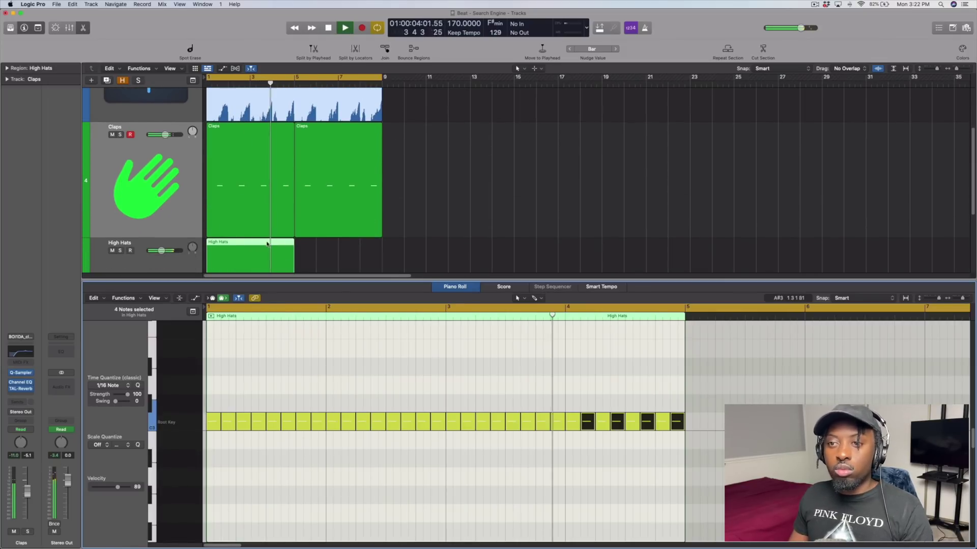
Step: Repeat the bars 1 to 4 High Hats region across bars 5 to 8 and give the tracks area more height
{"action": "key", "text": "super+r"}
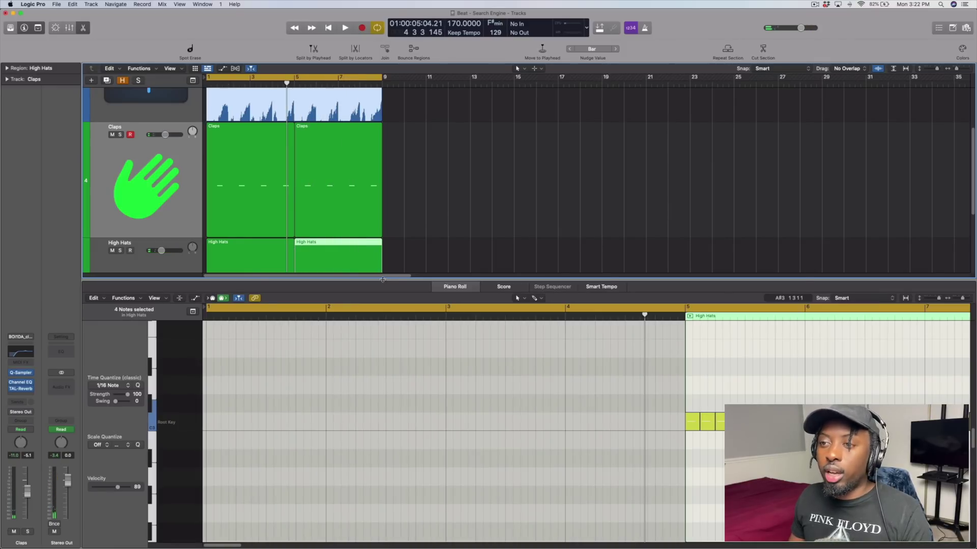
{"action": "left_click_drag", "start_coordinate": [382, 281], "coordinate": [385, 412]}
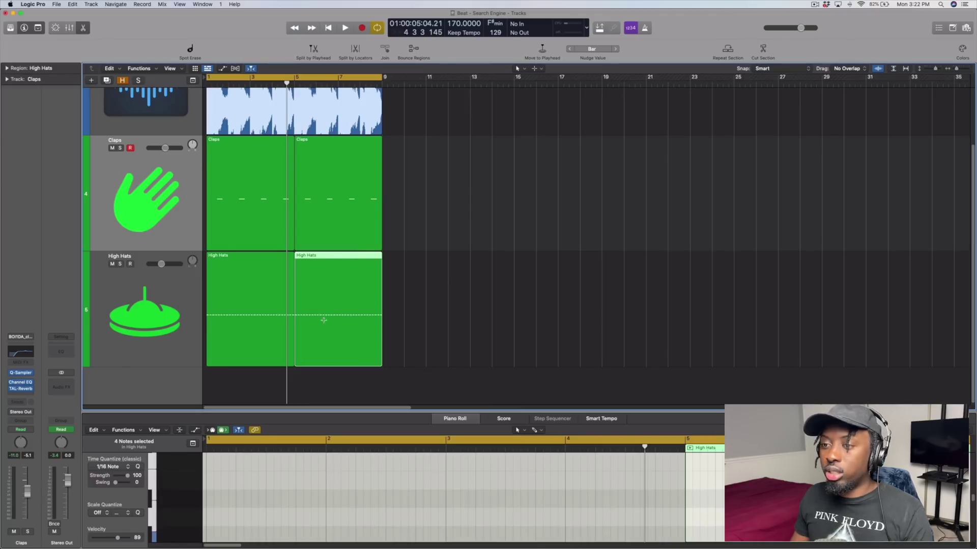
{"action": "left_click_drag", "start_coordinate": [517, 412], "coordinate": [514, 433]}
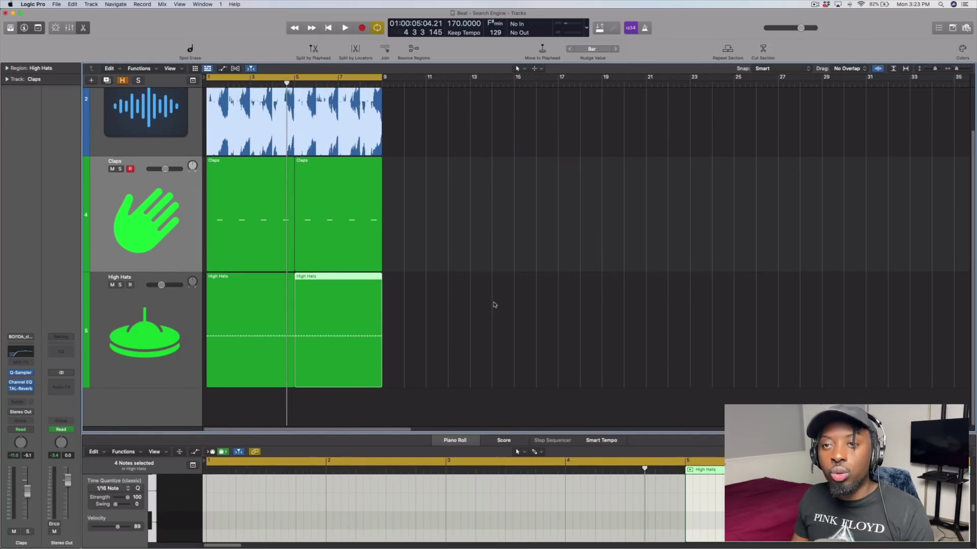
Step: Try moving the claps in bars 1 to 3 away from beat 3 and play the beat to hear the misplaced hits
{"action": "left_click", "coordinate": [264, 188]}
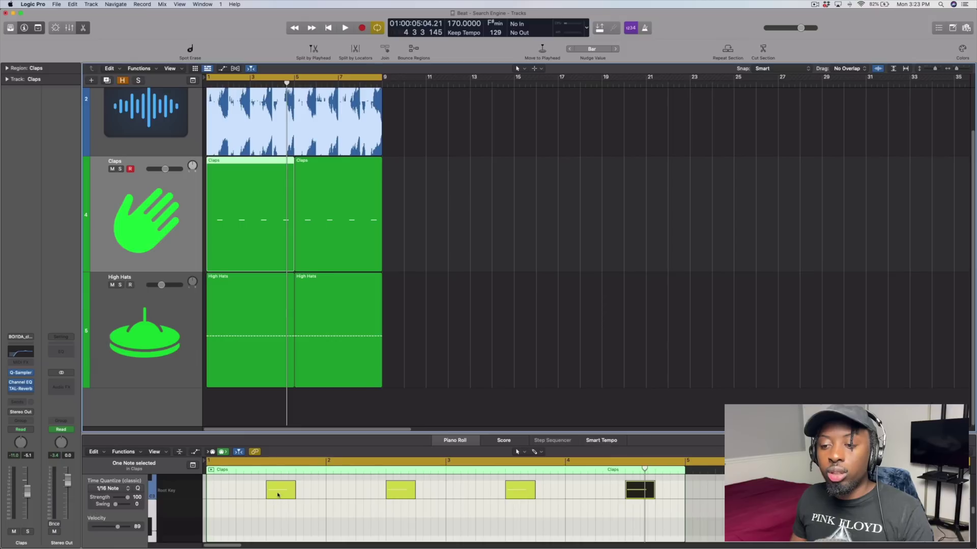
{"action": "left_click", "coordinate": [273, 490]}
{"action": "left_click_drag", "start_coordinate": [274, 489], "coordinate": [256, 489]}
{"action": "left_click_drag", "start_coordinate": [402, 489], "coordinate": [450, 490]}
{"action": "left_click_drag", "start_coordinate": [520, 490], "coordinate": [509, 490]}
{"action": "key", "text": "Return"}
{"action": "key", "text": "space"}
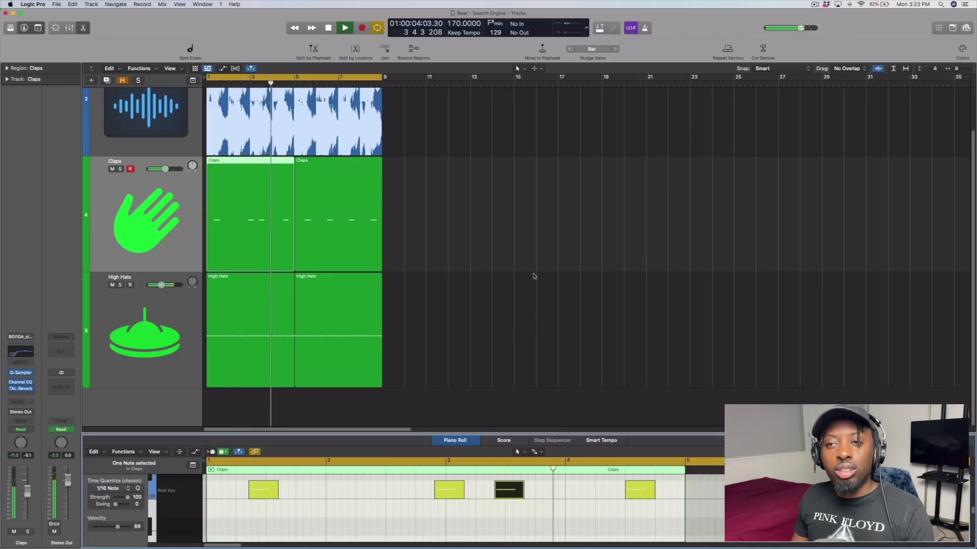
{"action": "key", "text": "space"}
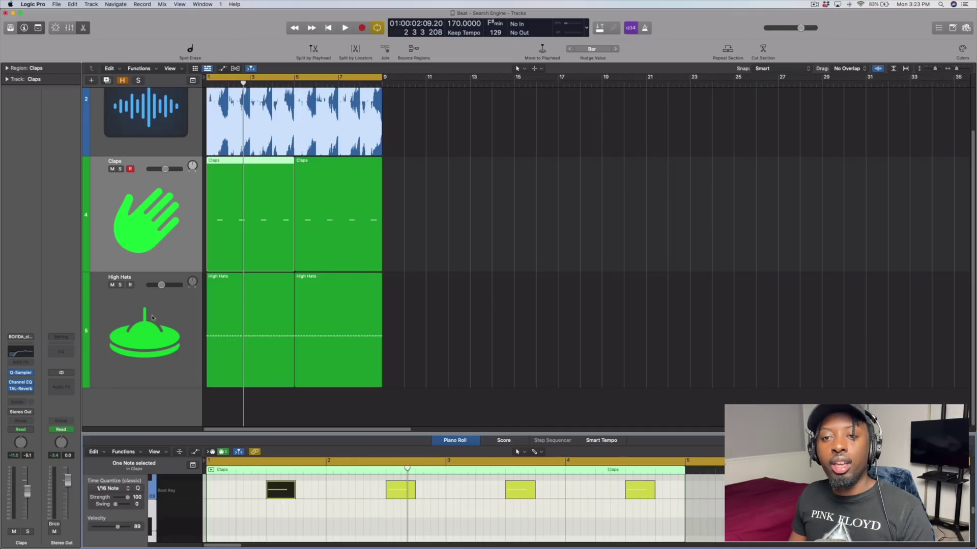
Step: Unhide the Kick track and show its notes in an enlarged piano roll
{"action": "key", "text": "h"}
{"action": "scroll", "coordinate": [240, 320], "scroll_direction": "down", "scroll_amount": 5}
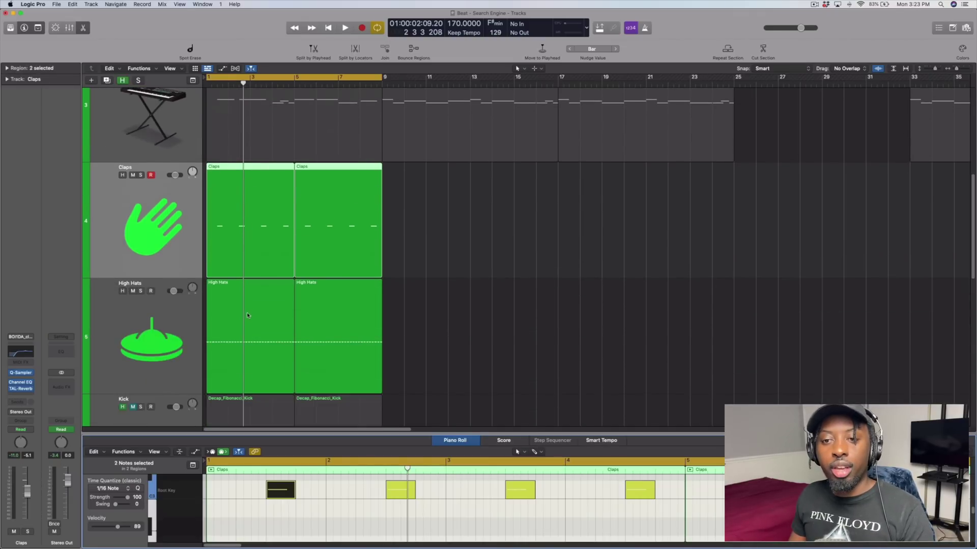
{"action": "scroll", "coordinate": [240, 320], "scroll_direction": "down", "scroll_amount": 3}
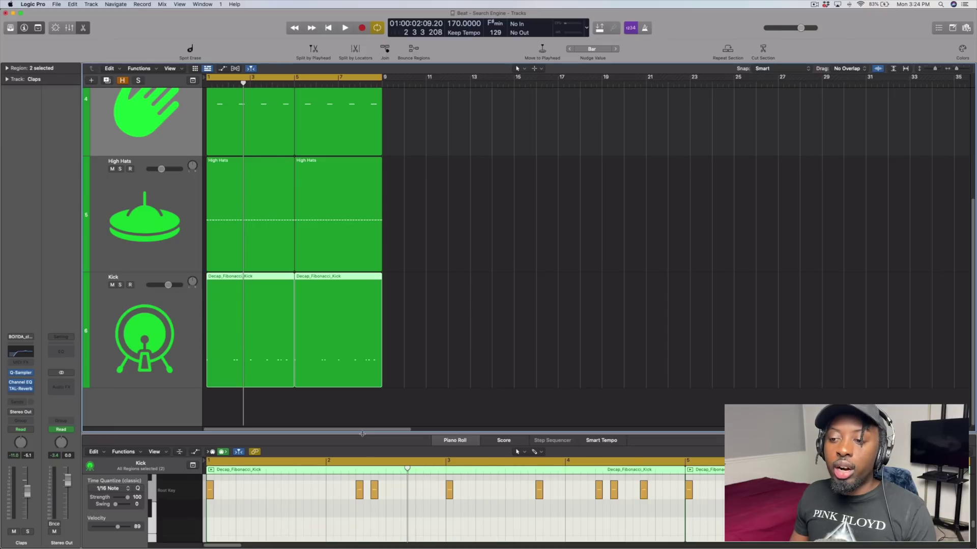
{"action": "left_click_drag", "start_coordinate": [362, 434], "coordinate": [365, 316]}
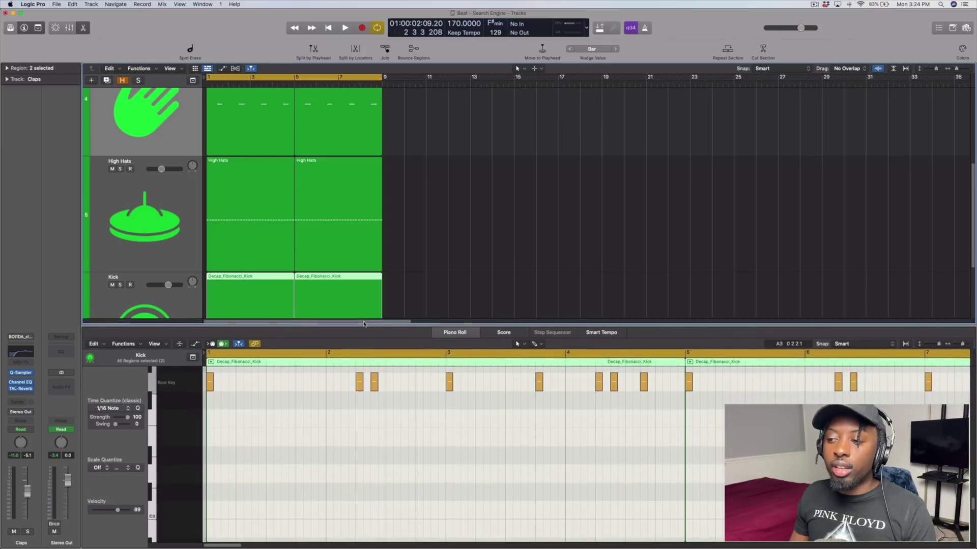
{"action": "scroll", "coordinate": [406, 451], "scroll_direction": "up", "scroll_amount": 1}
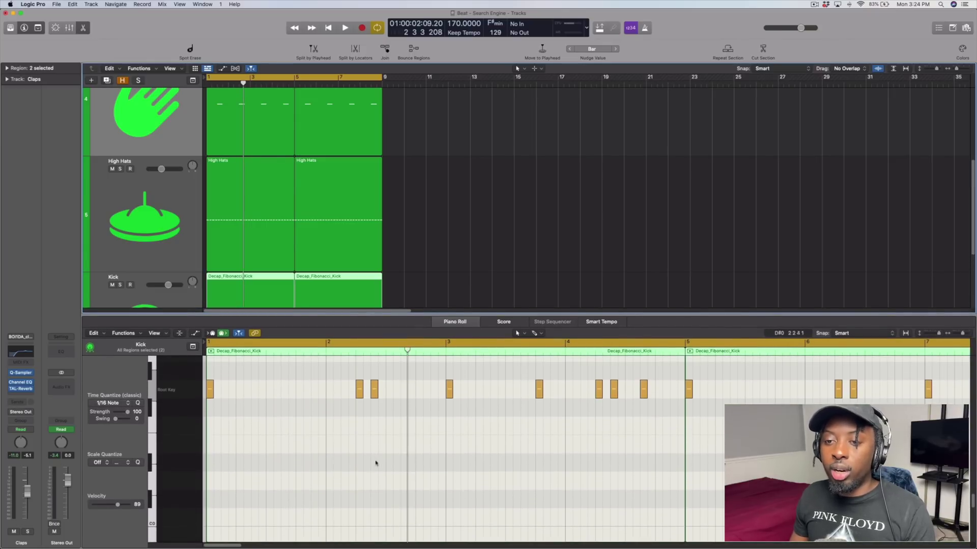
Step: Play the beat from the start to hear the kick with the claps and hi-hats
{"action": "key", "text": "Return"}
{"action": "key", "text": "space"}
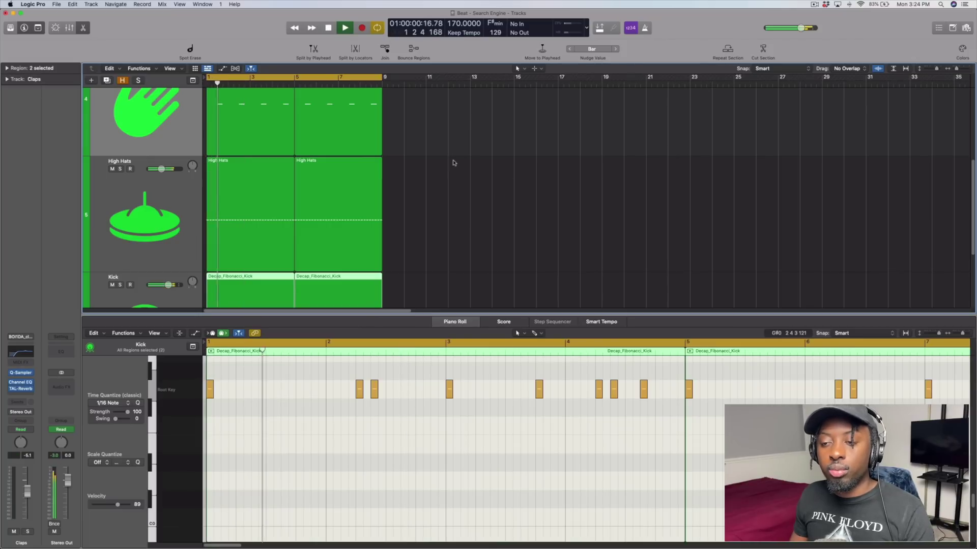
{"action": "scroll", "coordinate": [491, 215], "scroll_direction": "up", "scroll_amount": 1}
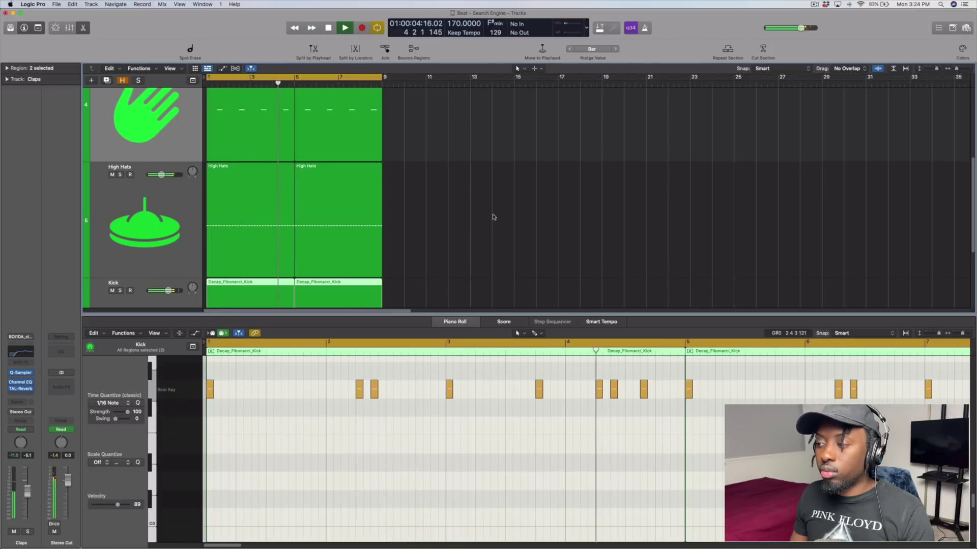
{"action": "key", "text": "space"}
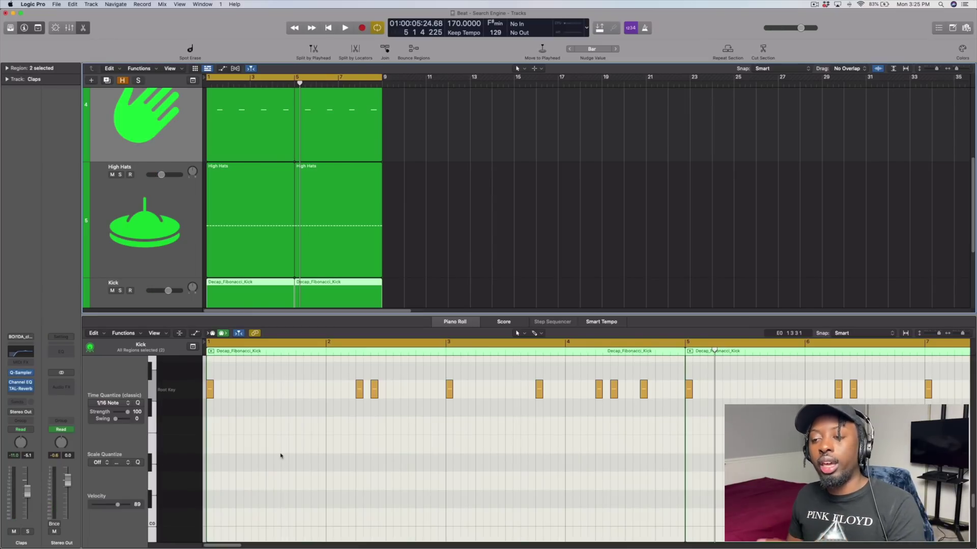
Step: Examine the kick notes' positions against the bars, beats and divisions in the piano roll
{"action": "scroll", "coordinate": [470, 422], "scroll_direction": "up", "scroll_amount": 5}
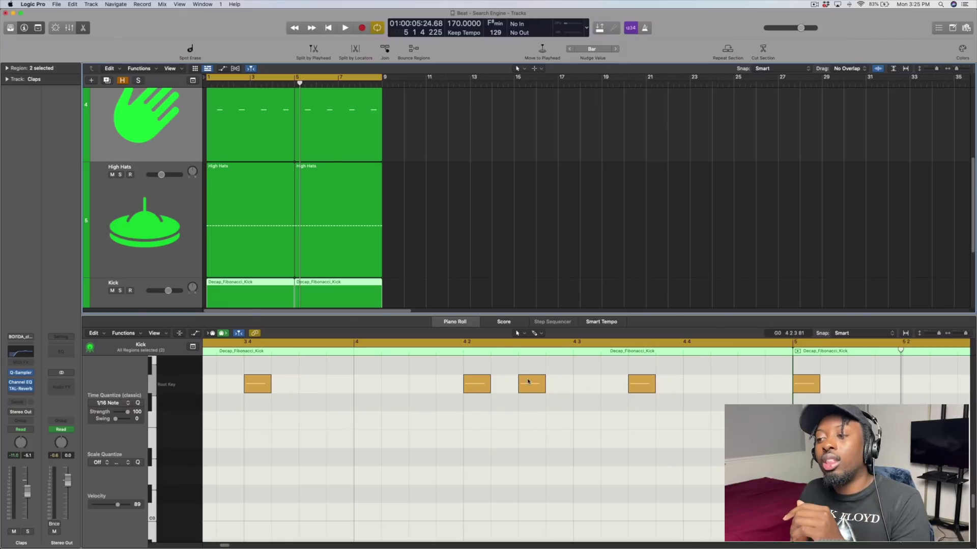
{"action": "mouse_move", "coordinate": [532, 395]}
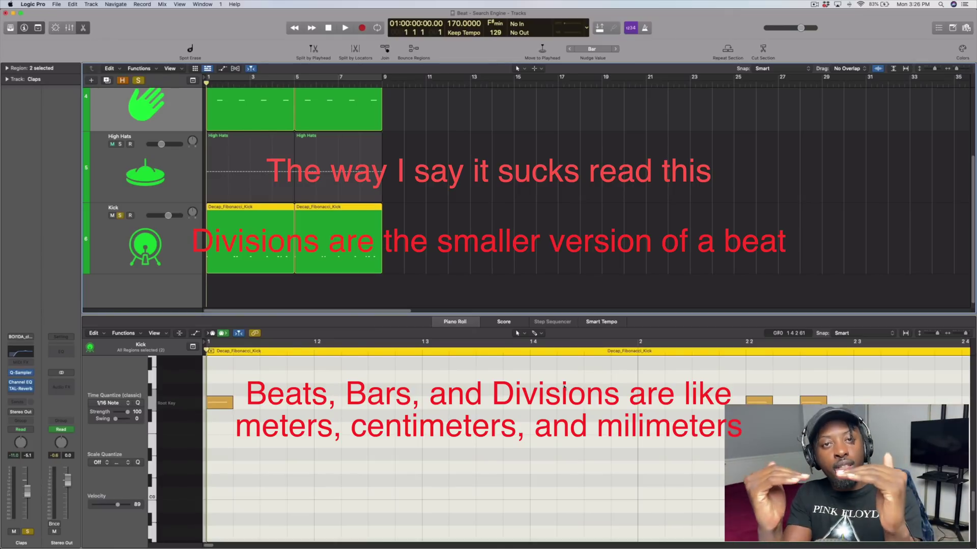
{"action": "key", "text": "super+Right"}
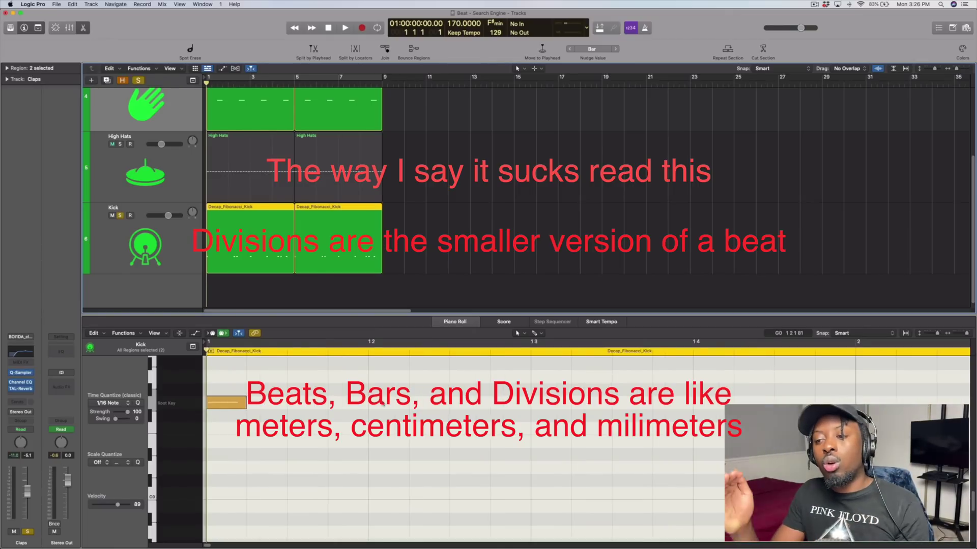
{"action": "key", "text": "super+Left"}
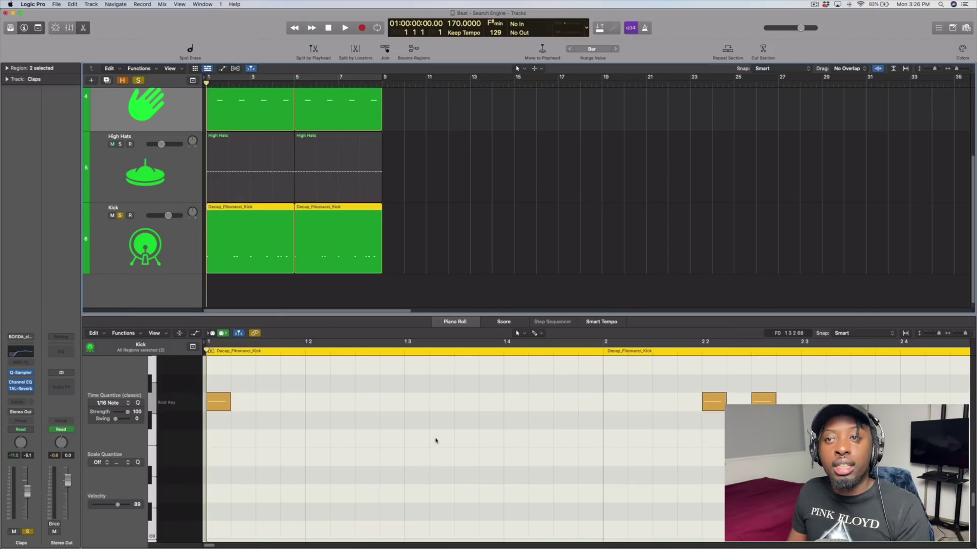
{"action": "scroll", "coordinate": [397, 215], "scroll_direction": "up", "scroll_amount": 3}
{"action": "scroll", "coordinate": [396, 215], "scroll_direction": "down", "scroll_amount": 1}
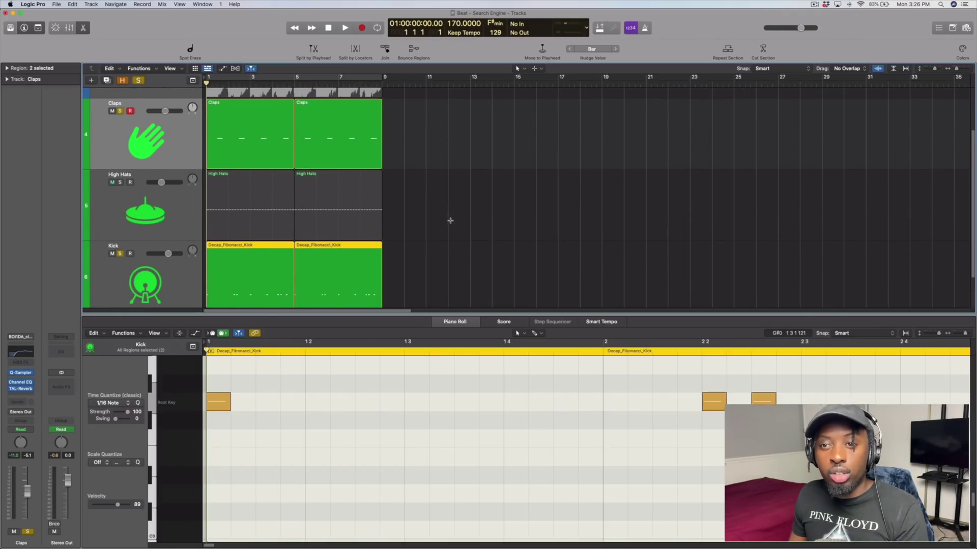
Step: Play the soloed kick and claps without the hi-hats, add the Main Melody to the solo and return to the start
{"action": "key", "text": "space"}
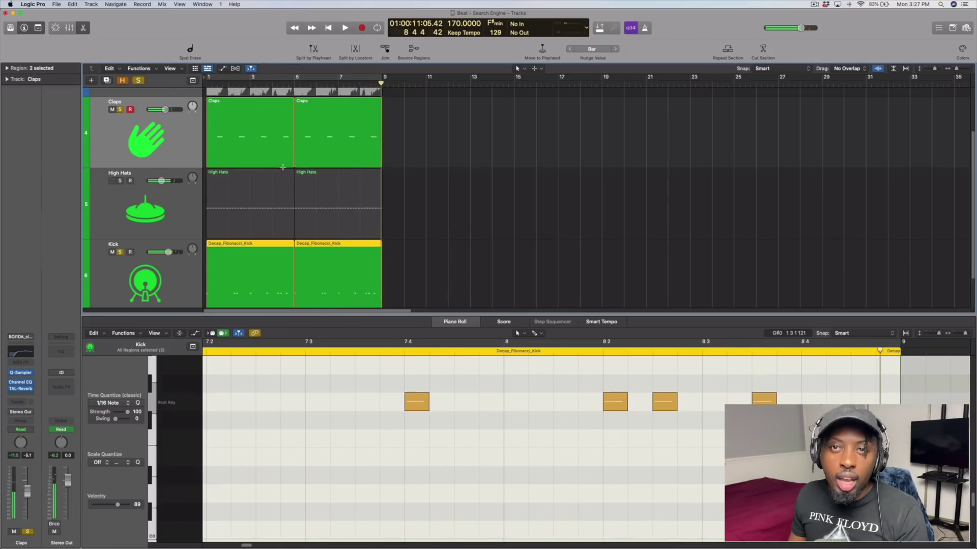
{"action": "scroll", "coordinate": [282, 167], "scroll_direction": "up", "scroll_amount": 2}
{"action": "left_click", "coordinate": [120, 100]}
{"action": "key", "text": "Return"}
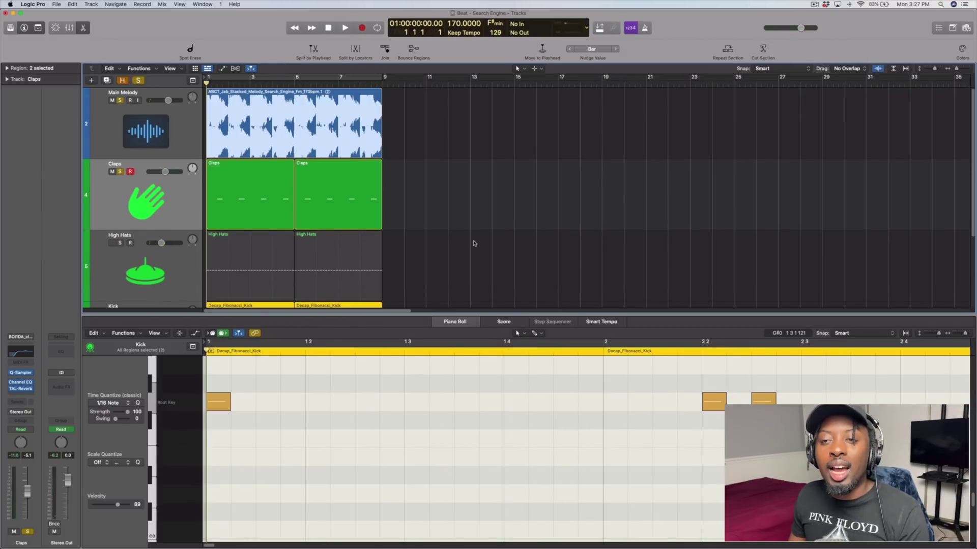
Step: Examine the soloed kick's notes across bars 1 and 2 and select the note on beat 2 of bar 2
{"action": "scroll", "coordinate": [473, 243], "scroll_direction": "down", "scroll_amount": 1}
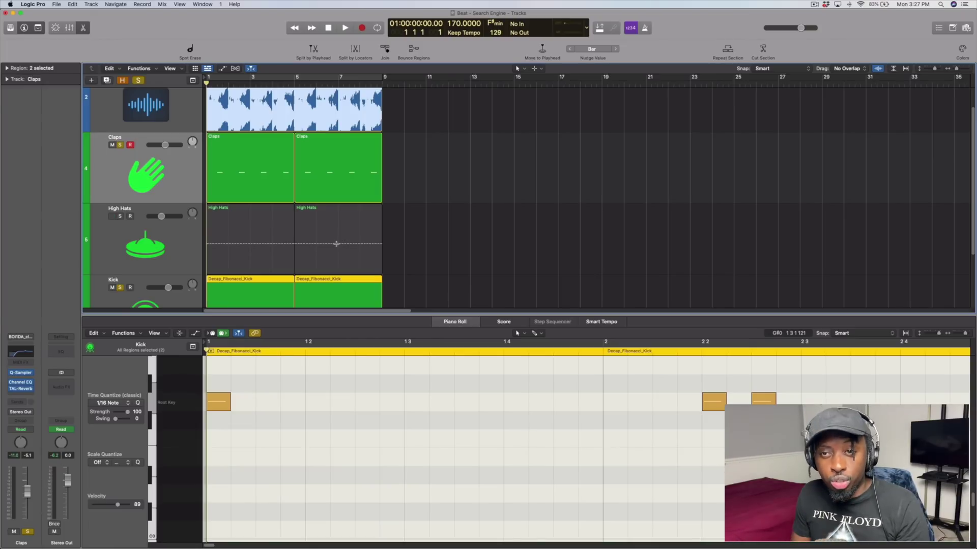
{"action": "scroll", "coordinate": [336, 243], "scroll_direction": "down", "scroll_amount": 1}
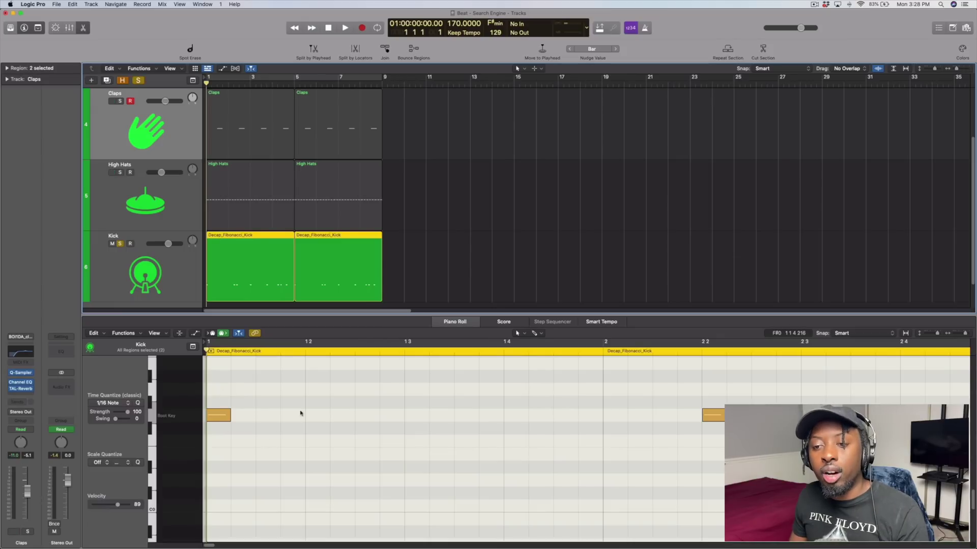
{"action": "scroll", "coordinate": [625, 455], "scroll_direction": "right", "scroll_amount": 10}
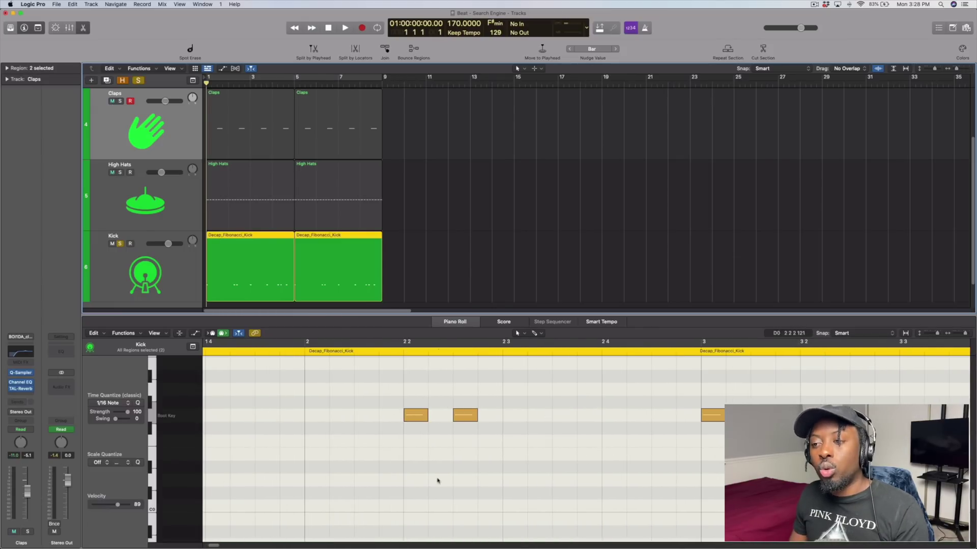
{"action": "left_click", "coordinate": [420, 416]}
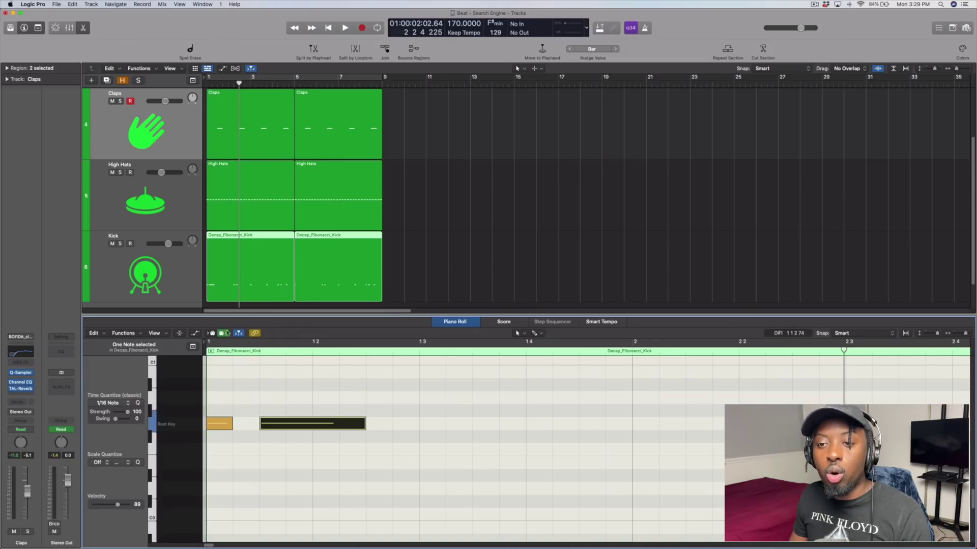
Step: Play the beat with the extra long kick note in bar 1 and delete that note
{"action": "key", "text": "Return"}
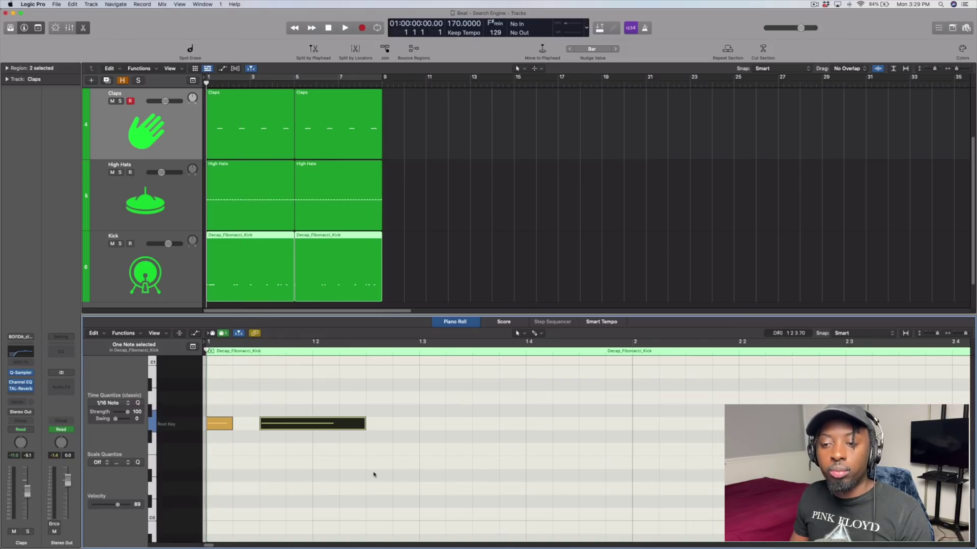
{"action": "key", "text": "space"}
{"action": "scroll", "coordinate": [545, 458], "scroll_direction": "down", "scroll_amount": 6}
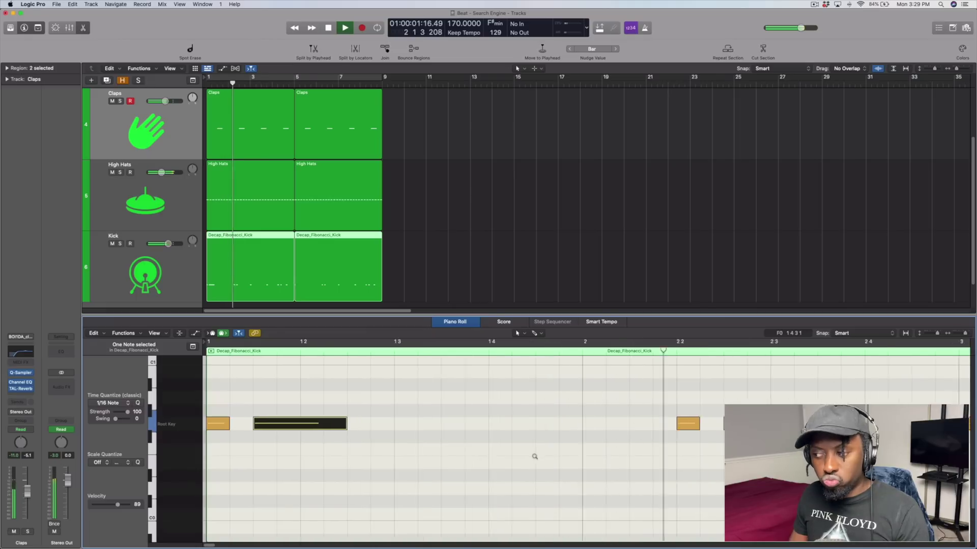
{"action": "key", "text": "space"}
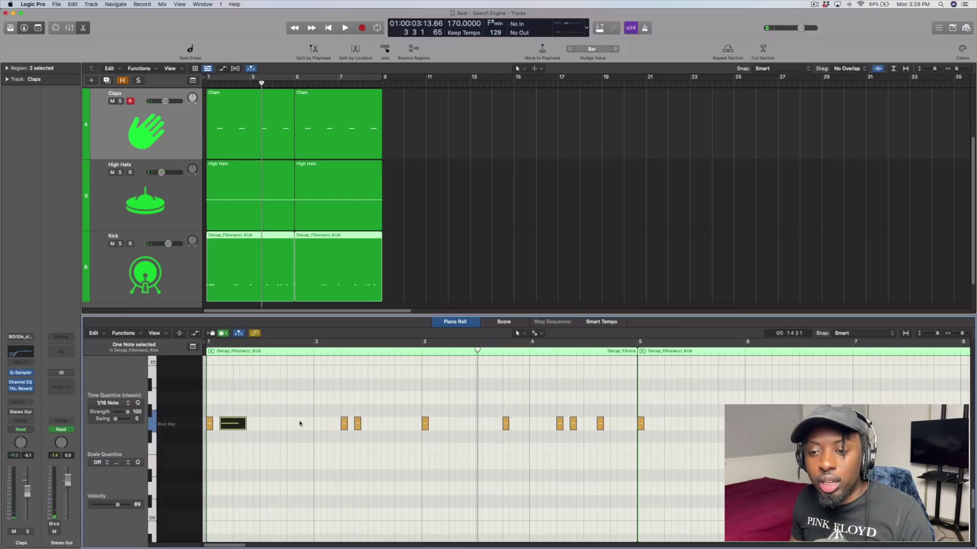
{"action": "key", "text": "Delete"}
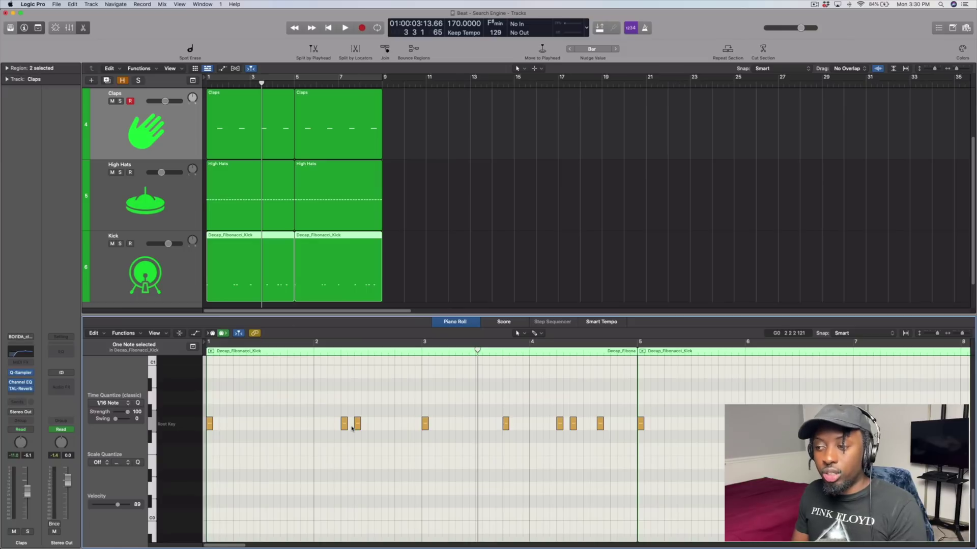
Step: Enlarge the tracks area and copy both Kick regions onto the 808 track in place of its MIDI regions
{"action": "left_click_drag", "start_coordinate": [306, 316], "coordinate": [306, 426]}
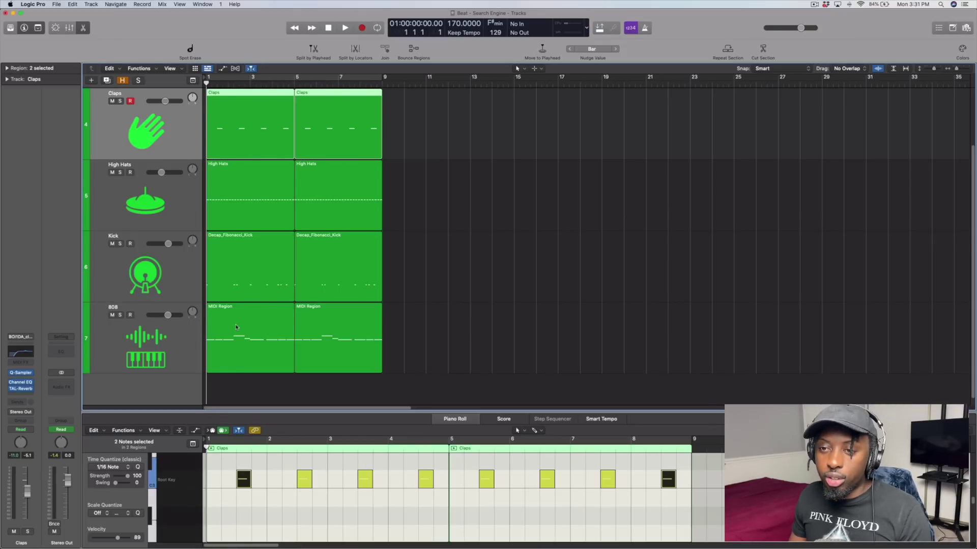
{"action": "key", "text": "super+z"}
{"action": "key", "text": "super+z"}
{"action": "left_click_drag", "start_coordinate": [248, 248], "coordinate": [251, 320]}
{"action": "left_click", "coordinate": [325, 248]}
{"action": "left_click_drag", "start_coordinate": [325, 250], "coordinate": [327, 313]}
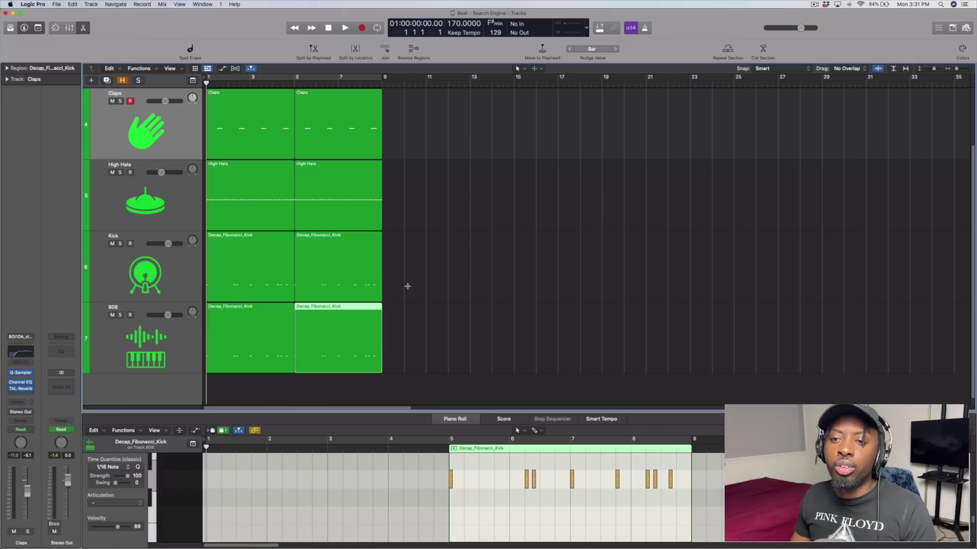
Step: Select the first copied kick region on the 808 track and play the pattern through the 808
{"action": "key", "text": "super+Right"}
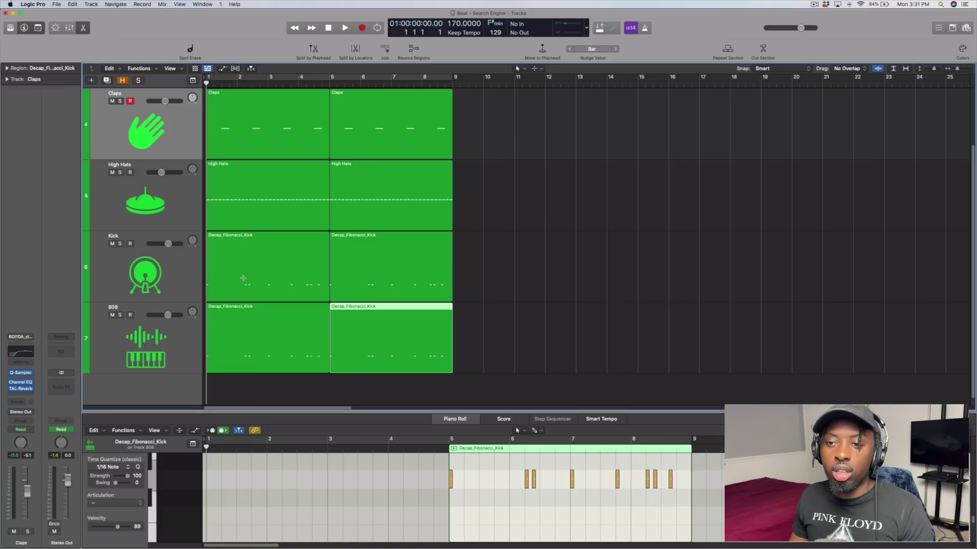
{"action": "left_click", "coordinate": [258, 331]}
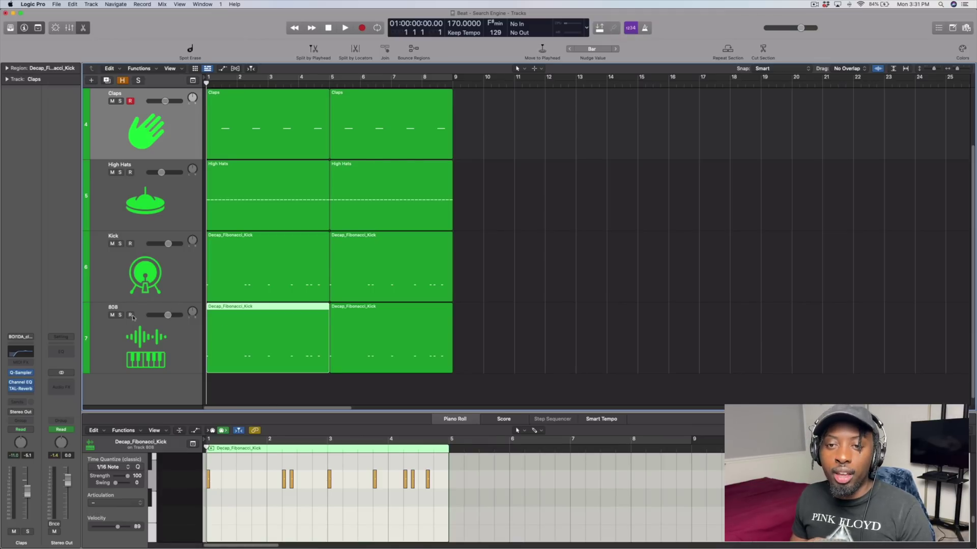
{"action": "left_click", "coordinate": [118, 311]}
{"action": "key", "text": "space"}
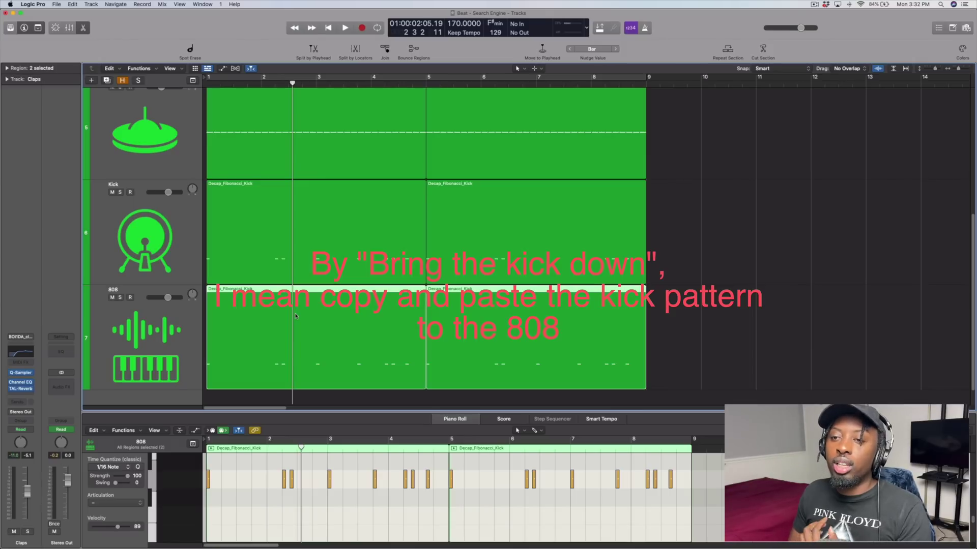
Step: Remove the copied kick regions from the 808 track, bring back its original MIDI regions and zoom in on the first
{"action": "key", "text": "Delete"}
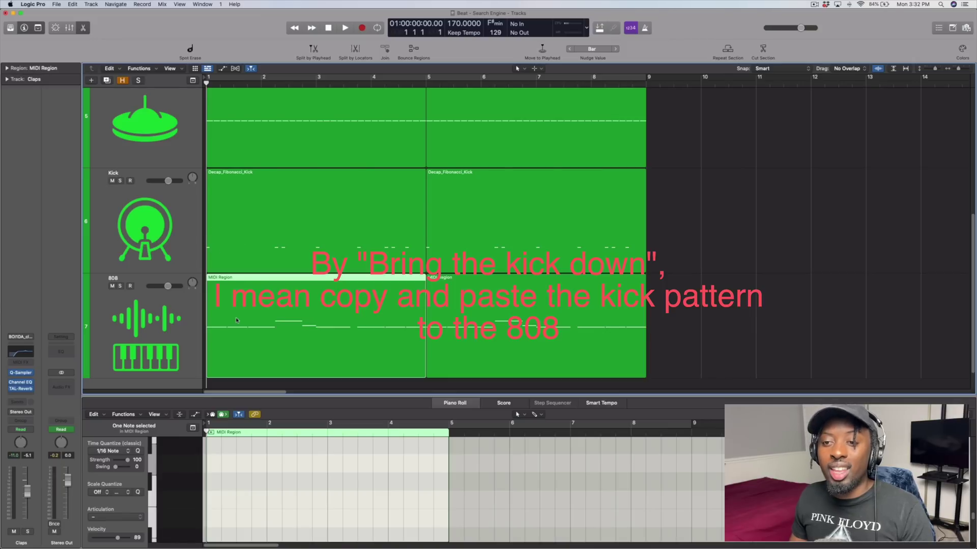
{"action": "key", "text": "z"}
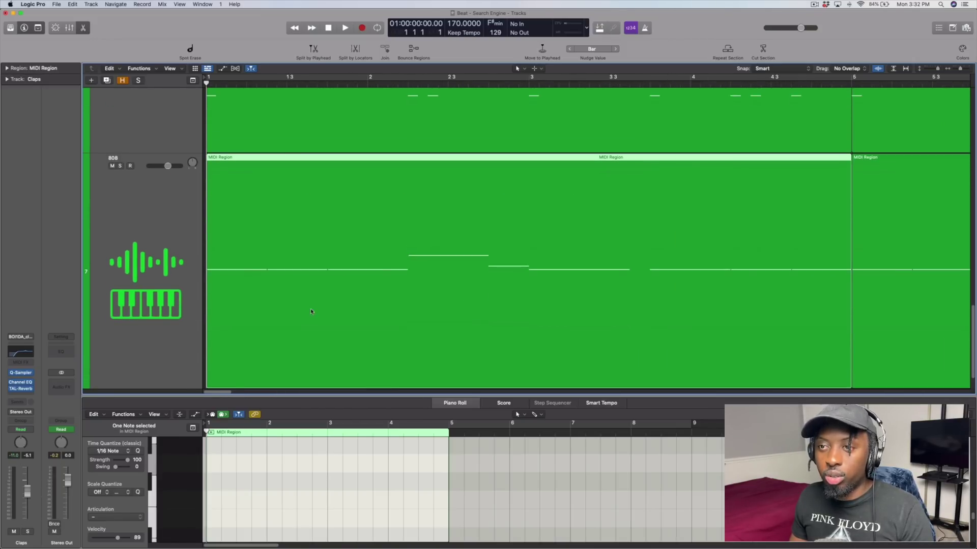
Step: Compare the three 808 notes at the start of the pattern with the kick note beneath them in bar 1
{"action": "scroll", "coordinate": [311, 308], "scroll_direction": "up", "scroll_amount": 3}
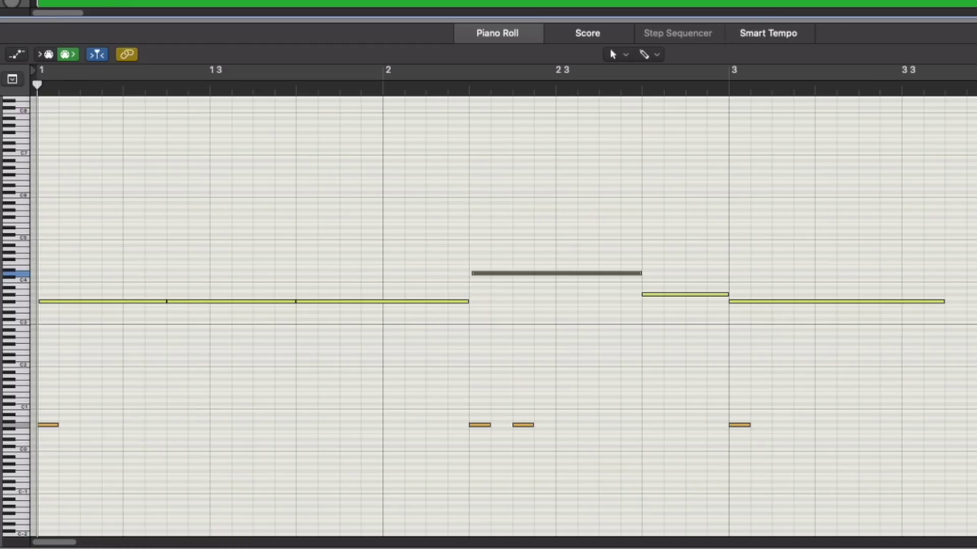
{"action": "left_click_drag", "start_coordinate": [975, 406], "coordinate": [41, 432]}
{"action": "left_click_drag", "start_coordinate": [82, 184], "coordinate": [967, 310]}
{"action": "left_click_drag", "start_coordinate": [440, 229], "coordinate": [402, 209]}
{"action": "left_click", "coordinate": [183, 304]}
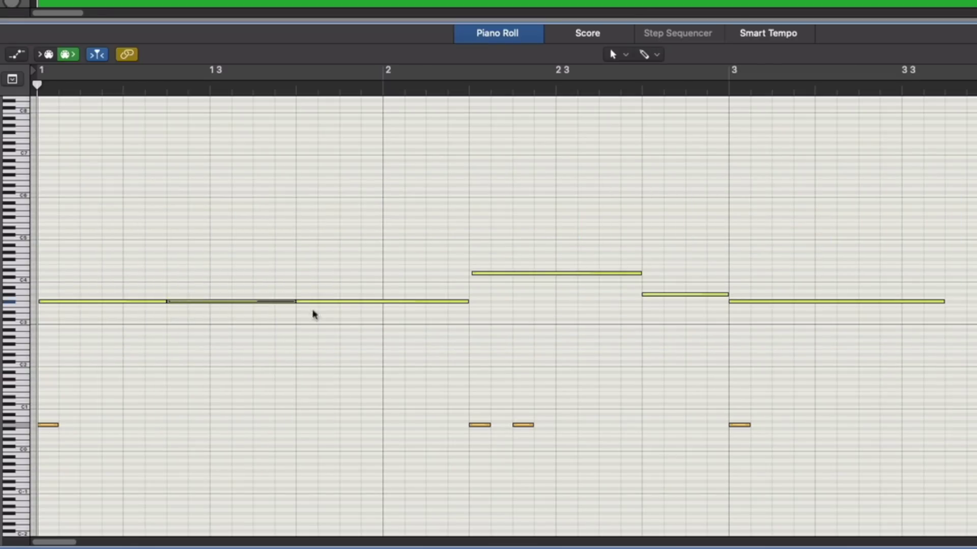
{"action": "left_click", "coordinate": [338, 304]}
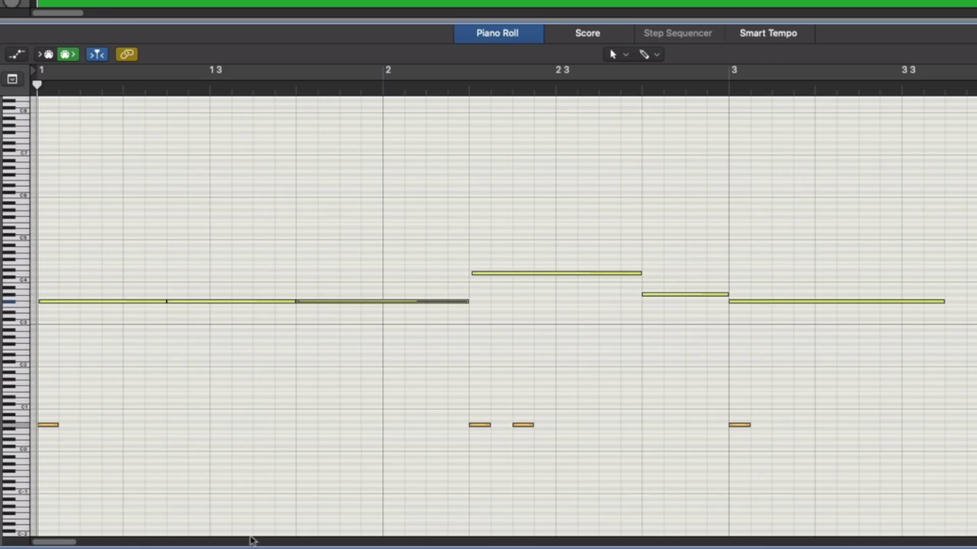
{"action": "left_click", "coordinate": [44, 425]}
{"action": "left_click", "coordinate": [60, 302]}
{"action": "left_click", "coordinate": [259, 273]}
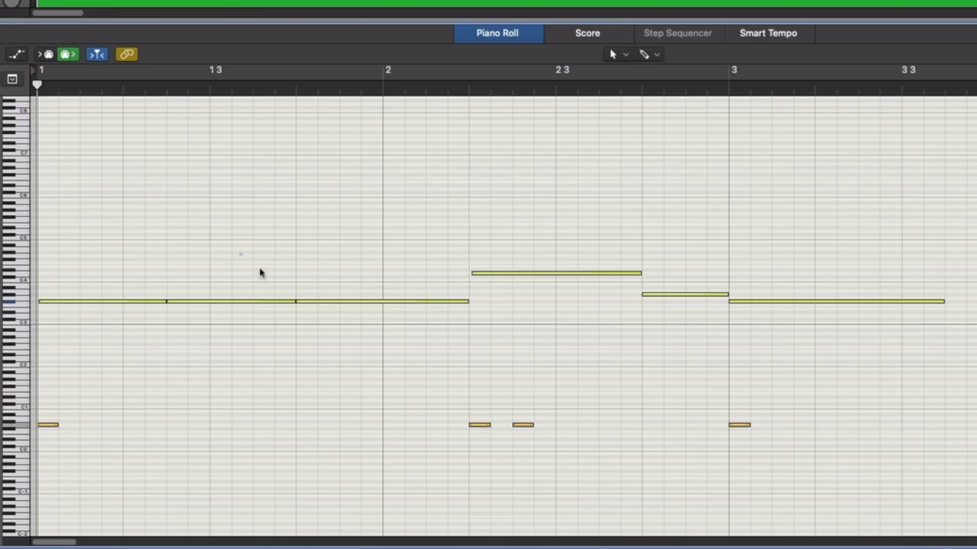
{"action": "left_click_drag", "start_coordinate": [240, 253], "coordinate": [382, 337]}
{"action": "left_click", "coordinate": [340, 413]}
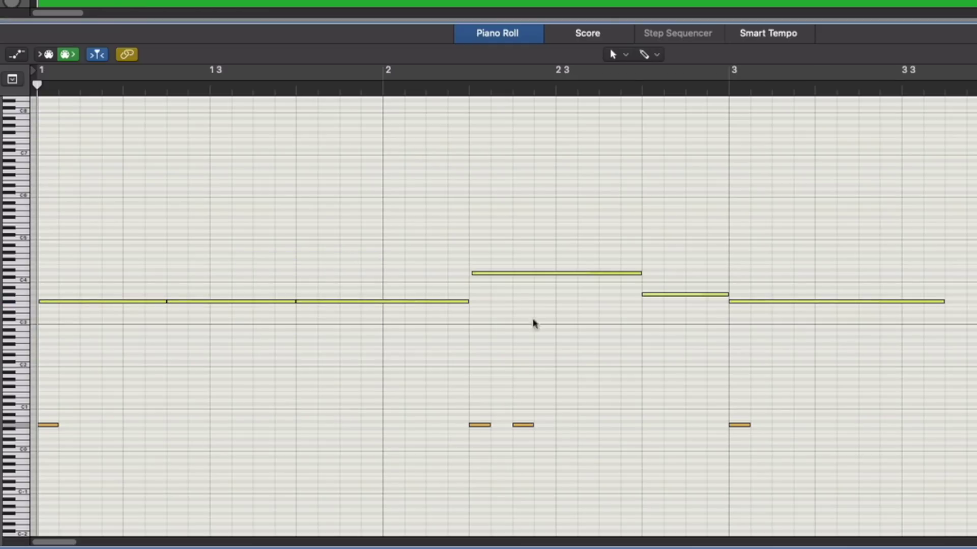
Step: Compare the higher 808 notes in bar 2 with the timing of the two kick notes beneath them
{"action": "left_click", "coordinate": [493, 273]}
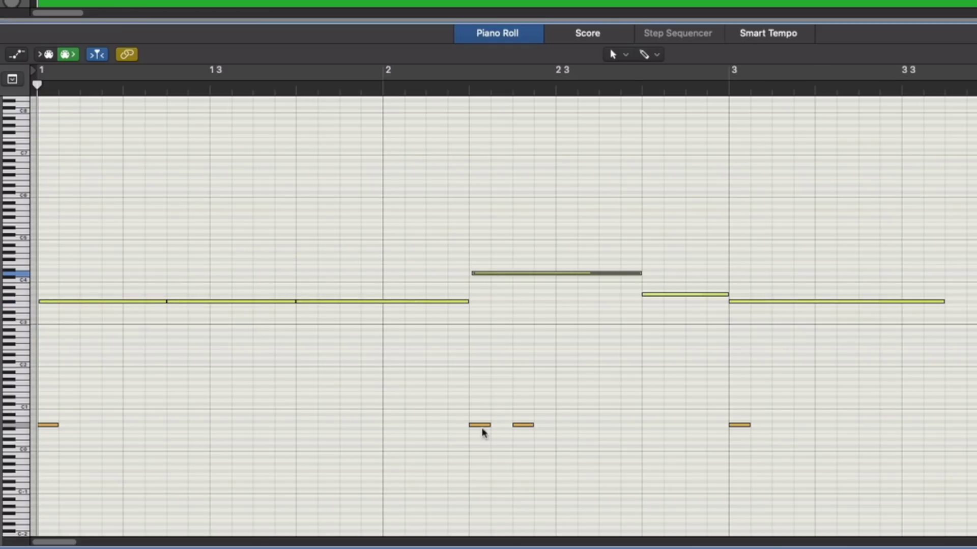
{"action": "left_click", "coordinate": [482, 426]}
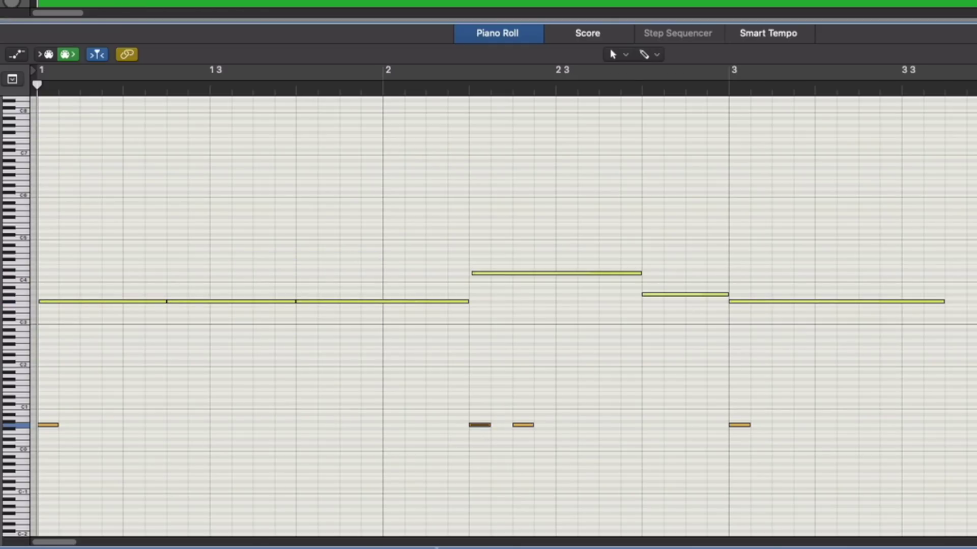
{"action": "left_click_drag", "start_coordinate": [524, 402], "coordinate": [551, 447]}
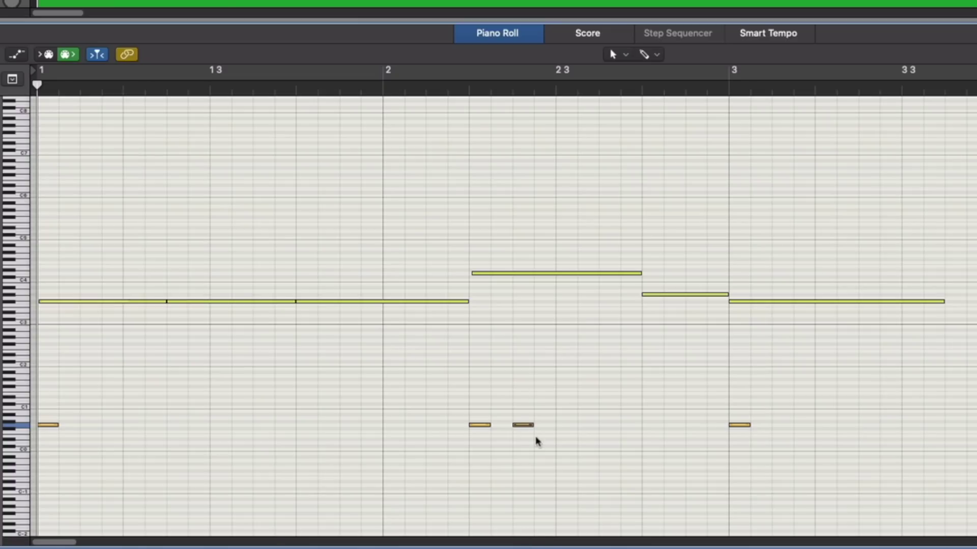
{"action": "mouse_move", "coordinate": [613, 385]}
{"action": "left_mouse_down"}
{"action": "mouse_move", "coordinate": [684, 445]}
{"action": "mouse_move", "coordinate": [677, 445]}
{"action": "left_mouse_up"}
{"action": "left_click_drag", "start_coordinate": [615, 385], "coordinate": [640, 431]}
{"action": "left_click_drag", "start_coordinate": [656, 320], "coordinate": [643, 291]}
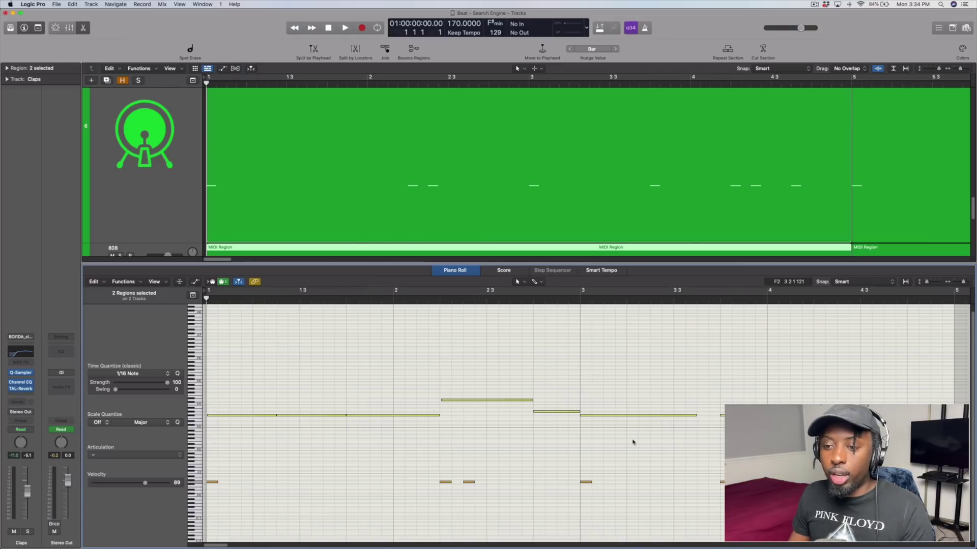
Step: Try replacing the 808 notes with kick notes copied to F#3, play the pattern, and undo the replacement
{"action": "left_click_drag", "start_coordinate": [237, 369], "coordinate": [912, 432]}
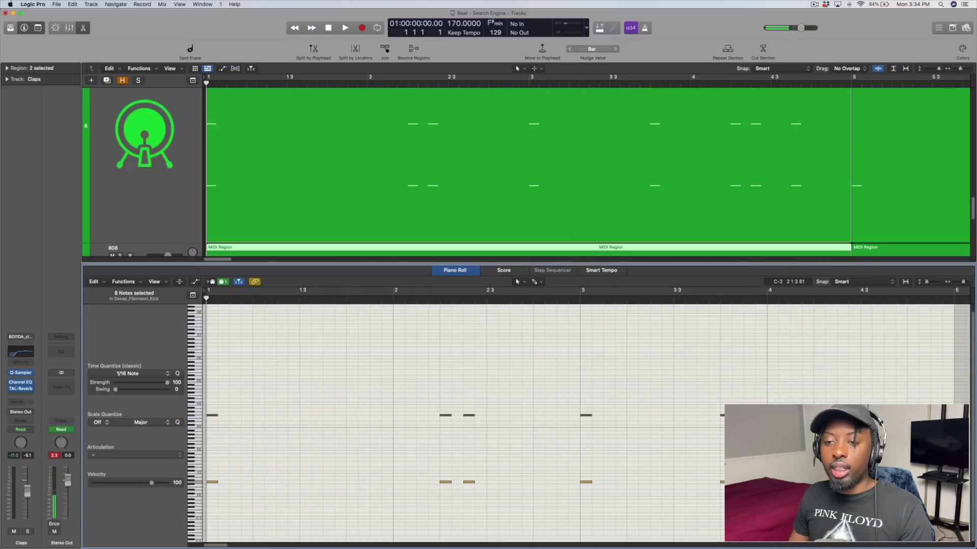
{"action": "key", "text": "space"}
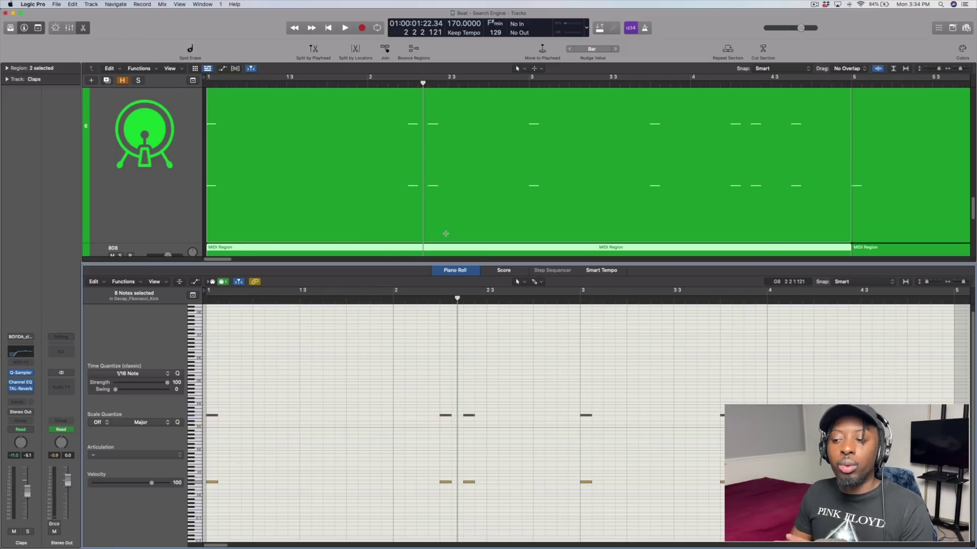
{"action": "key", "text": "super+z"}
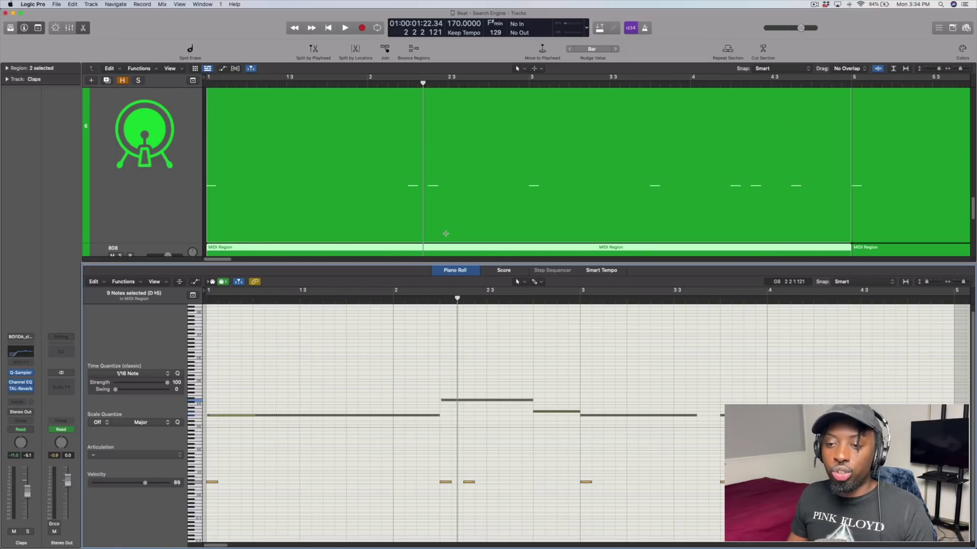
{"action": "left_click", "coordinate": [327, 397]}
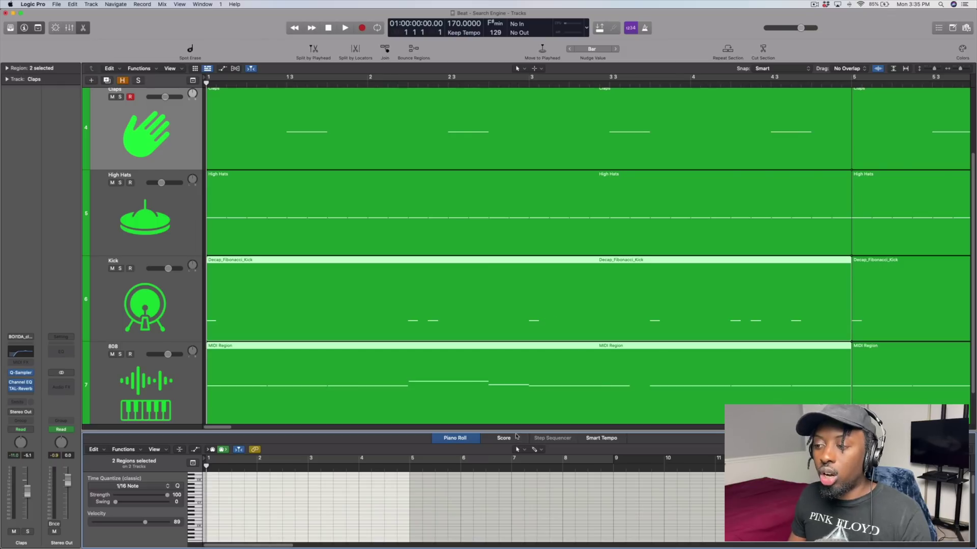
Step: Enlarge the piano roll and show the notes of both 808 track regions from bar 1
{"action": "left_click_drag", "start_coordinate": [516, 432], "coordinate": [501, 289]}
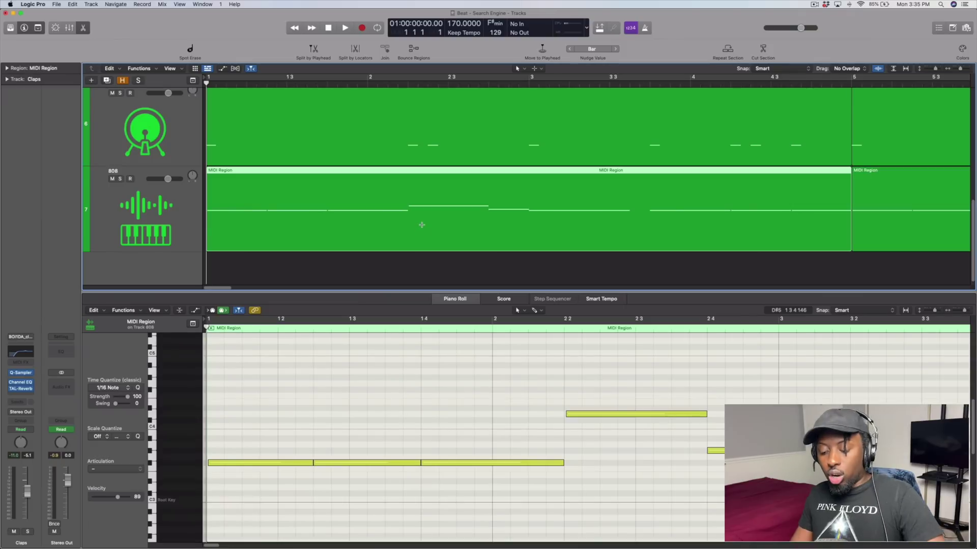
{"action": "scroll", "coordinate": [422, 224], "scroll_direction": "down", "scroll_amount": 3}
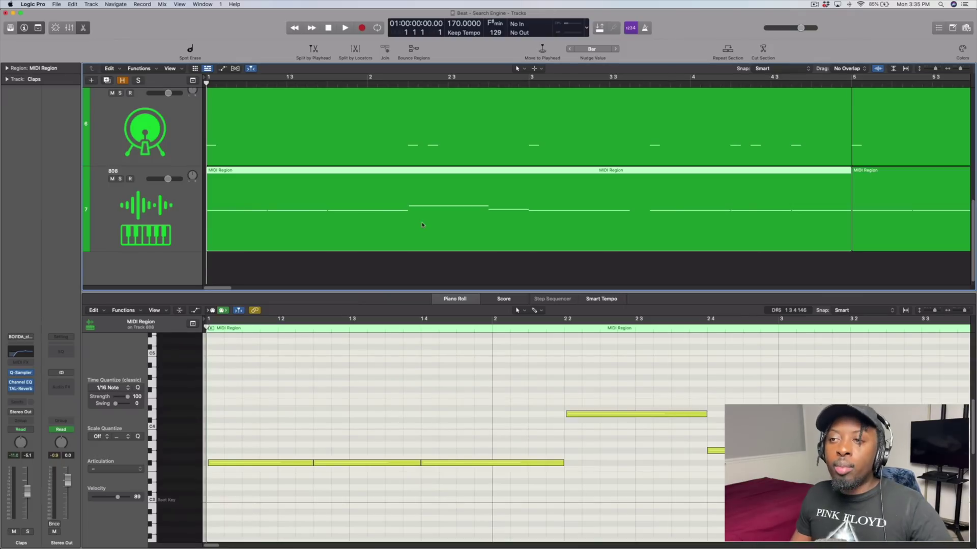
{"action": "scroll", "coordinate": [420, 224], "scroll_direction": "up", "scroll_amount": 2}
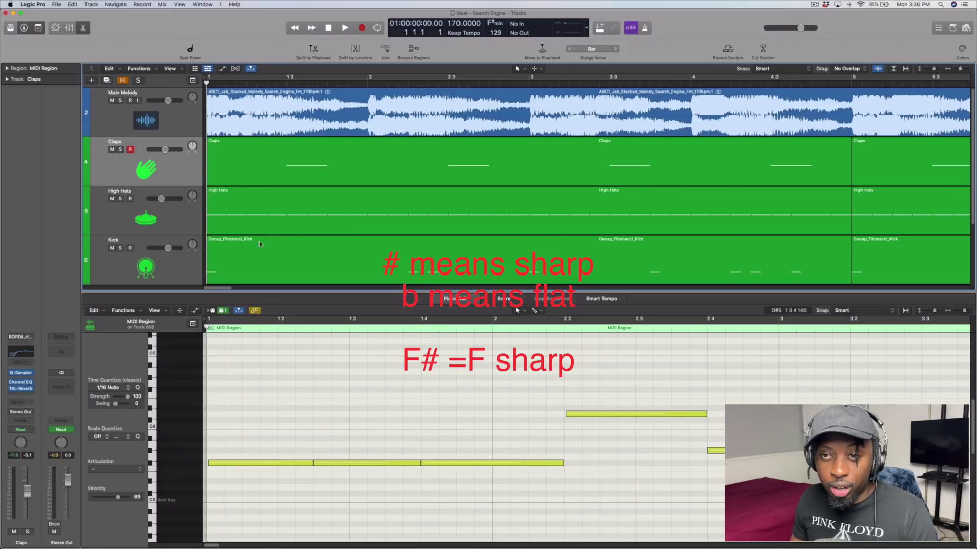
{"action": "scroll", "coordinate": [170, 231], "scroll_direction": "down", "scroll_amount": 3}
{"action": "left_click", "coordinate": [165, 226]}
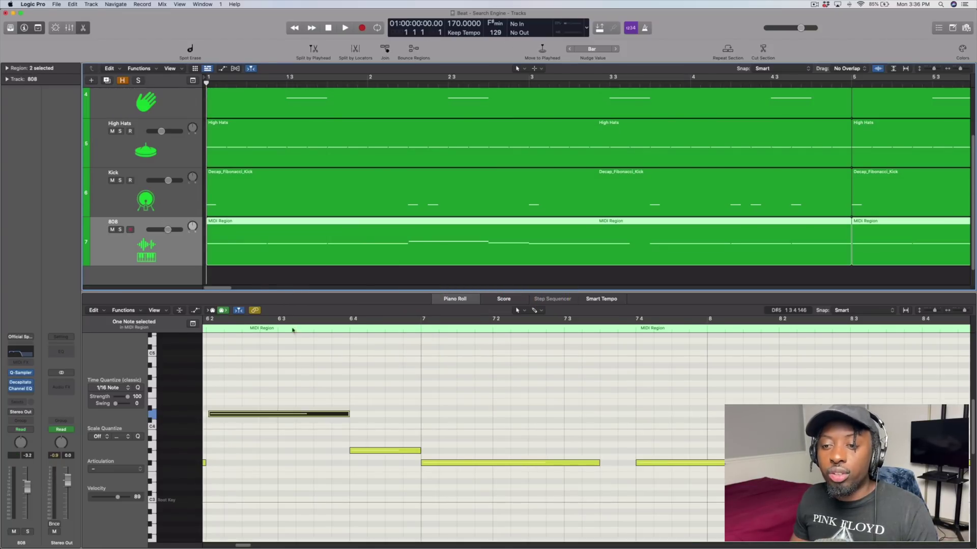
{"action": "scroll", "coordinate": [349, 421], "scroll_direction": "right", "scroll_amount": 10}
{"action": "scroll", "coordinate": [349, 421], "scroll_direction": "left", "scroll_amount": 10}
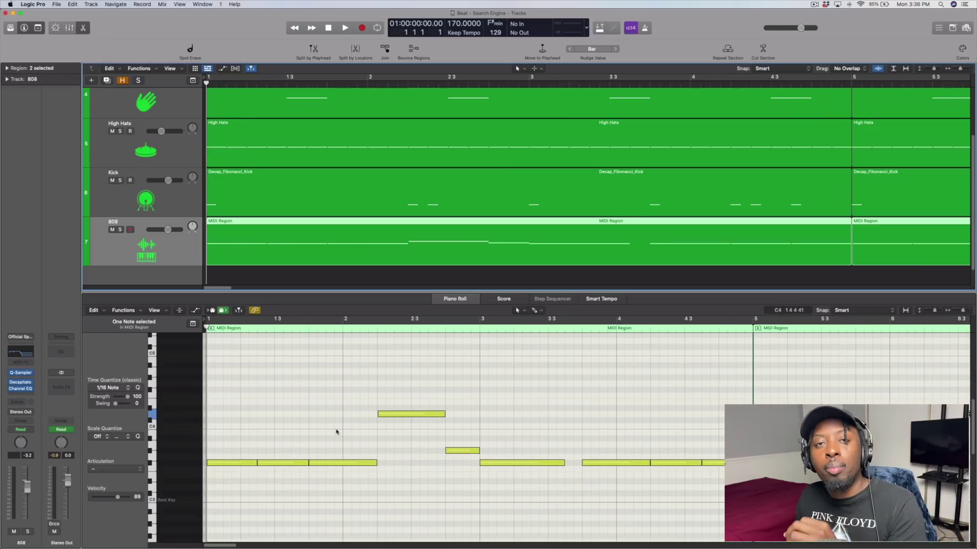
Step: Select the first three 808 notes and switch to Chrome to view the F sharp minor scale keyboard diagram
{"action": "left_click_drag", "start_coordinate": [230, 477], "coordinate": [319, 458]}
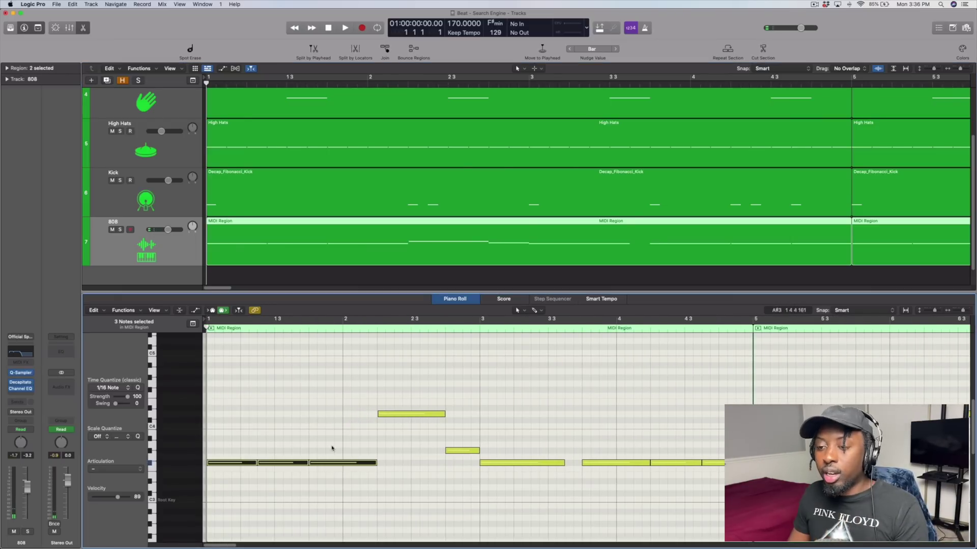
{"action": "key", "text": "super+Tab"}
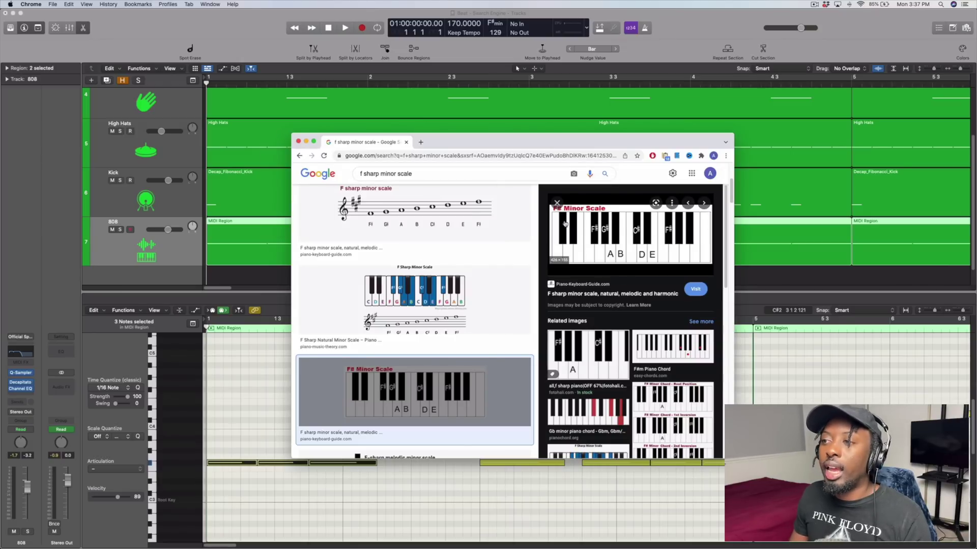
{"action": "left_click_drag", "start_coordinate": [580, 142], "coordinate": [608, 110]}
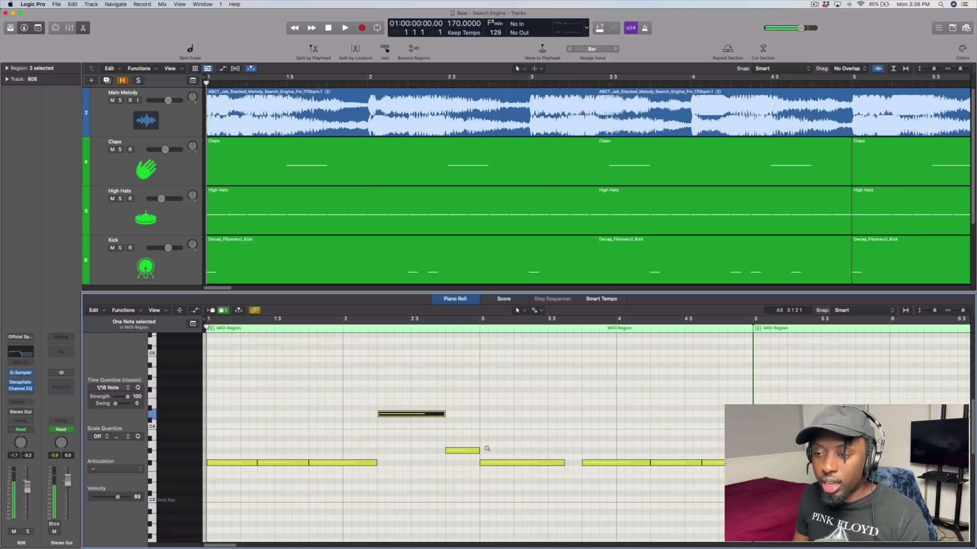
Step: Lower the high 808 note in bar 2 and the short note following it to F#3
{"action": "key", "text": "alt+Down"}
{"action": "key", "text": "alt+Down"}
{"action": "key", "text": "alt+Down"}
{"action": "key", "text": "alt+Down"}
{"action": "key", "text": "alt+Down"}
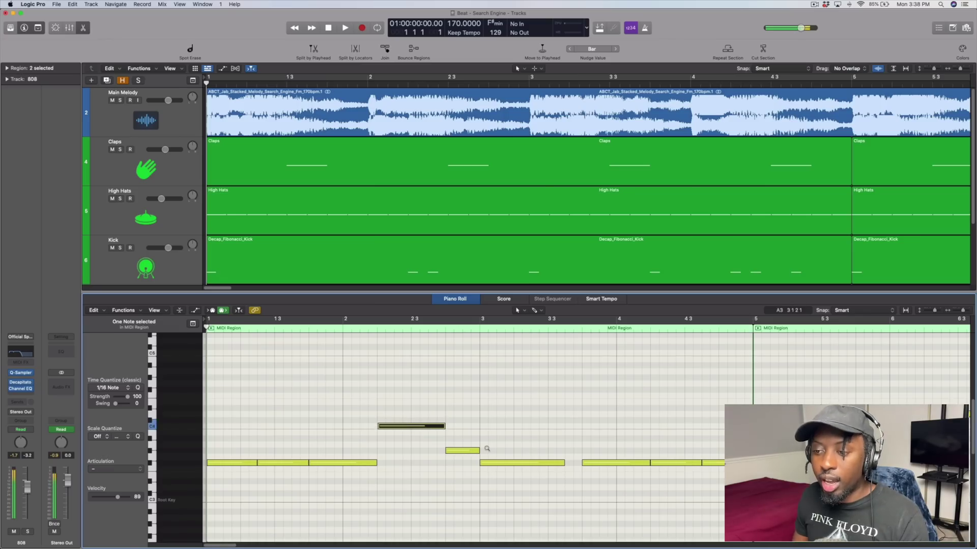
{"action": "key", "text": "alt+Down"}
{"action": "key", "text": "alt+Down"}
{"action": "key", "text": "alt+Down"}
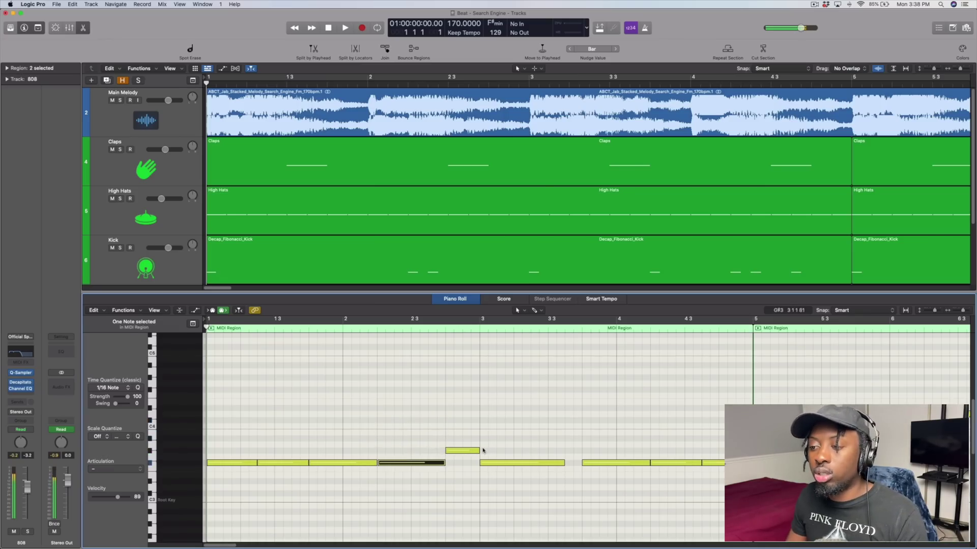
{"action": "left_click", "coordinate": [468, 452]}
{"action": "key", "text": "alt+Down"}
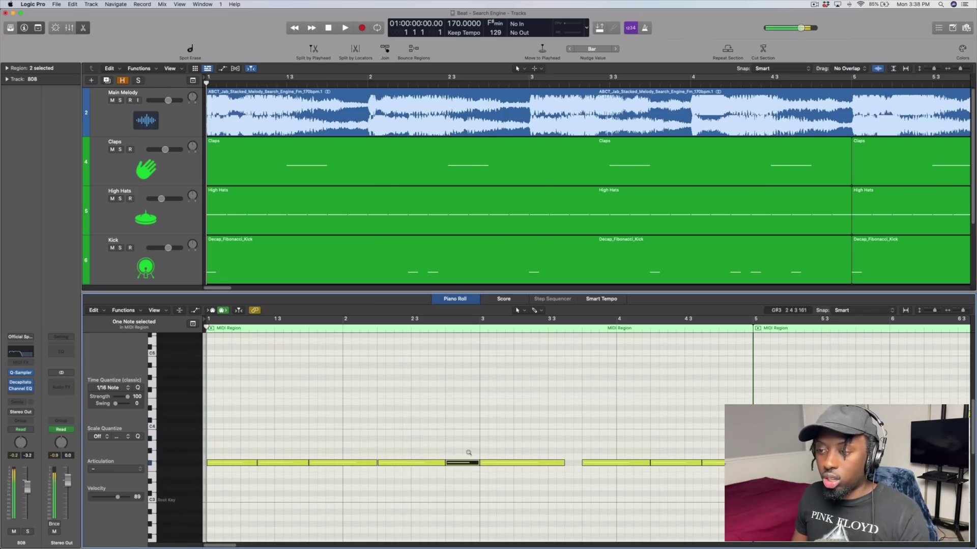
Step: Check the pitch of the first region's 808 notes up close and play the beat through bar 4
{"action": "key", "text": "super+Right"}
{"action": "key", "text": "super+Right"}
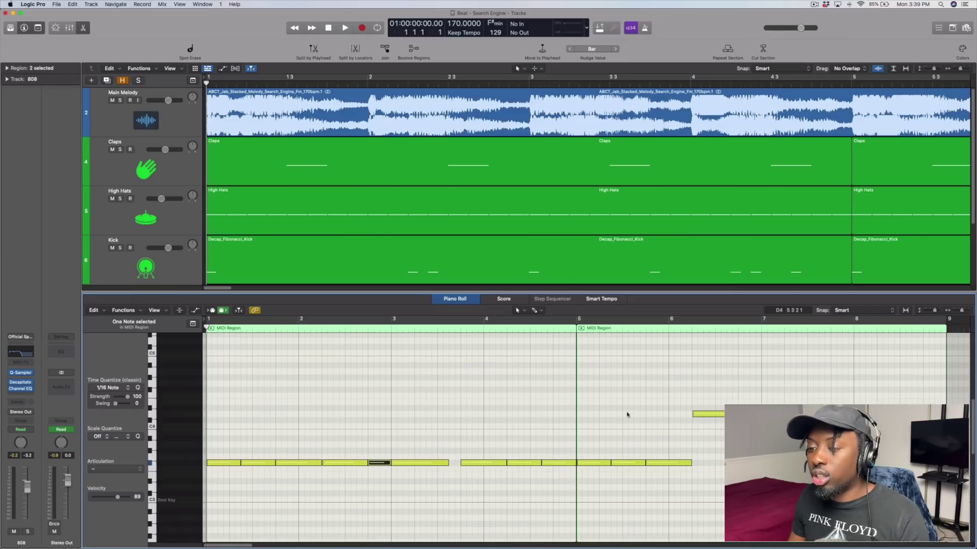
{"action": "scroll", "coordinate": [516, 415], "scroll_direction": "up", "scroll_amount": 6}
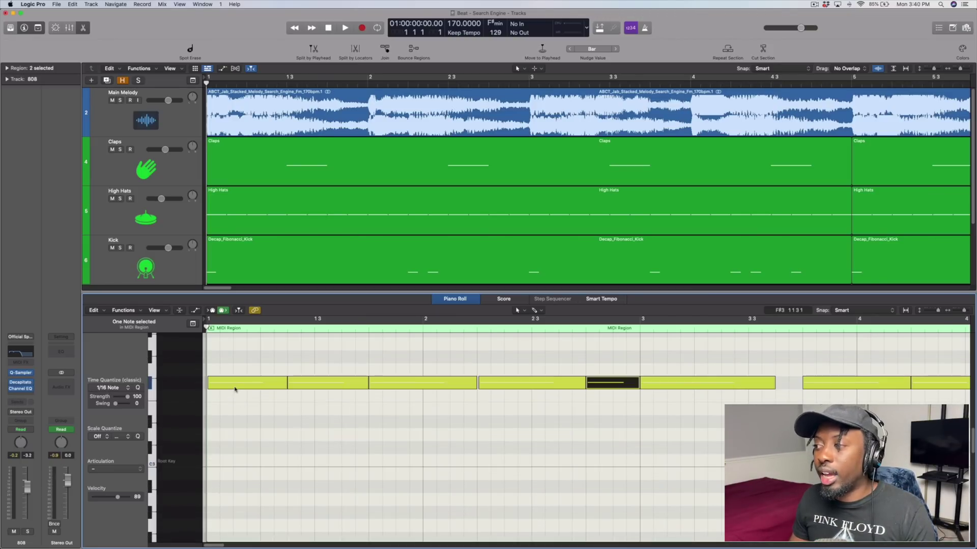
{"action": "mouse_move", "coordinate": [235, 389]}
{"action": "key", "text": "super+Down"}
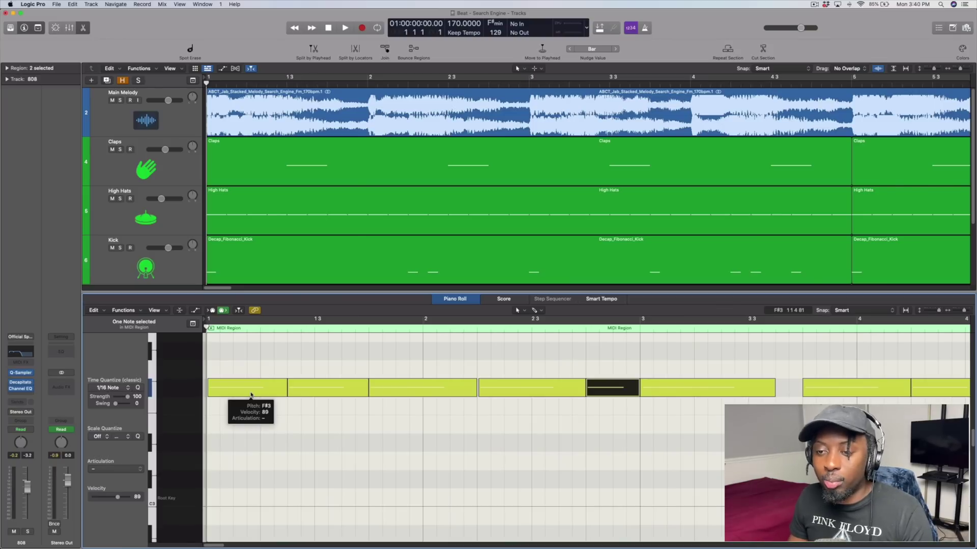
{"action": "scroll", "coordinate": [251, 395], "scroll_direction": "up", "scroll_amount": 3}
{"action": "left_click", "coordinate": [480, 460], "text": "ctrl+alt"}
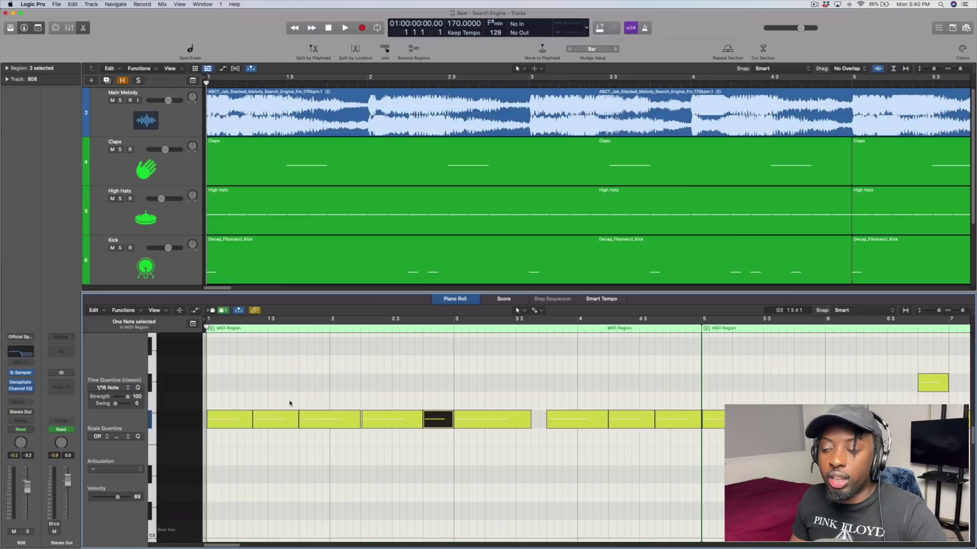
{"action": "key", "text": "space"}
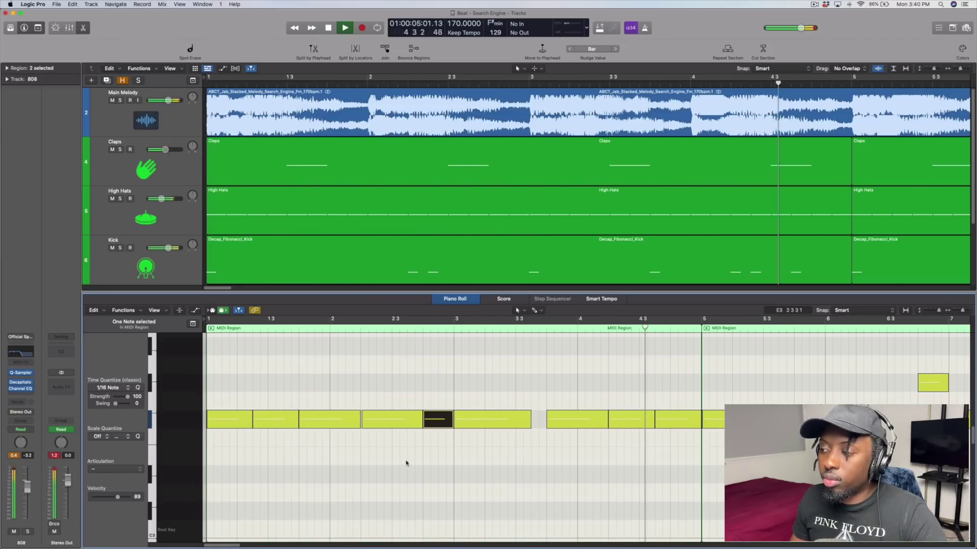
{"action": "key", "text": "space"}
Step: Raise all nine 808 notes in the first region by one semitone to G3 and play the beat from the start
{"action": "left_click_drag", "start_coordinate": [225, 390], "coordinate": [667, 458]}
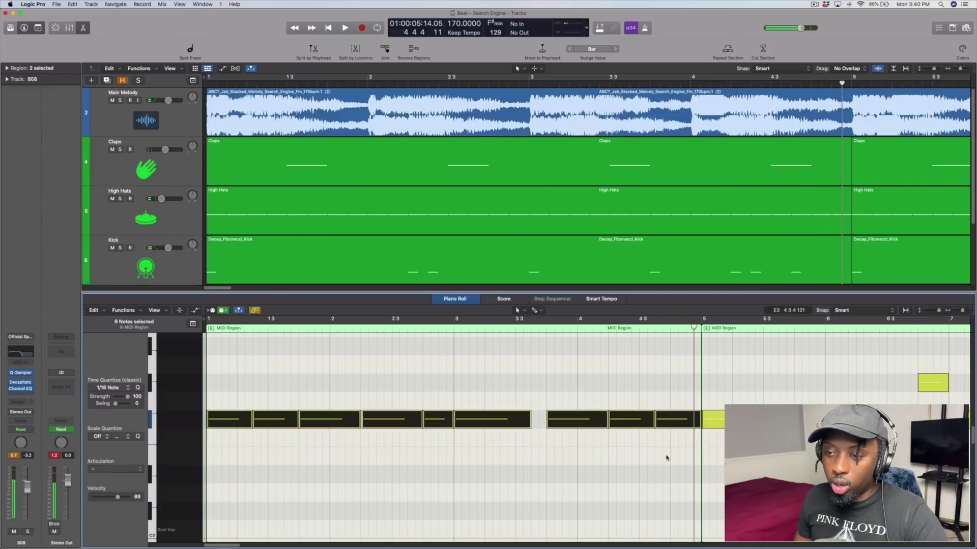
{"action": "key", "text": "alt+Up"}
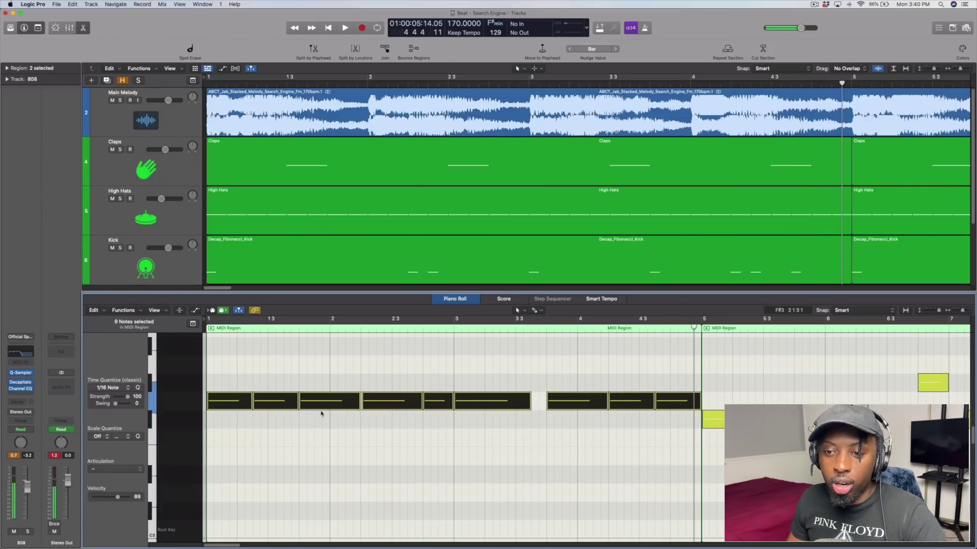
{"action": "key", "text": "Return"}
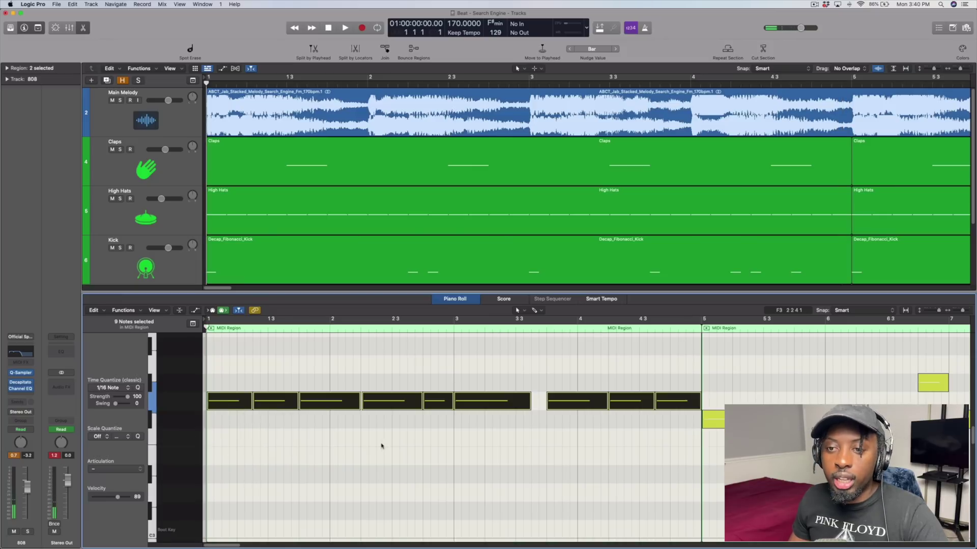
{"action": "key", "text": "space"}
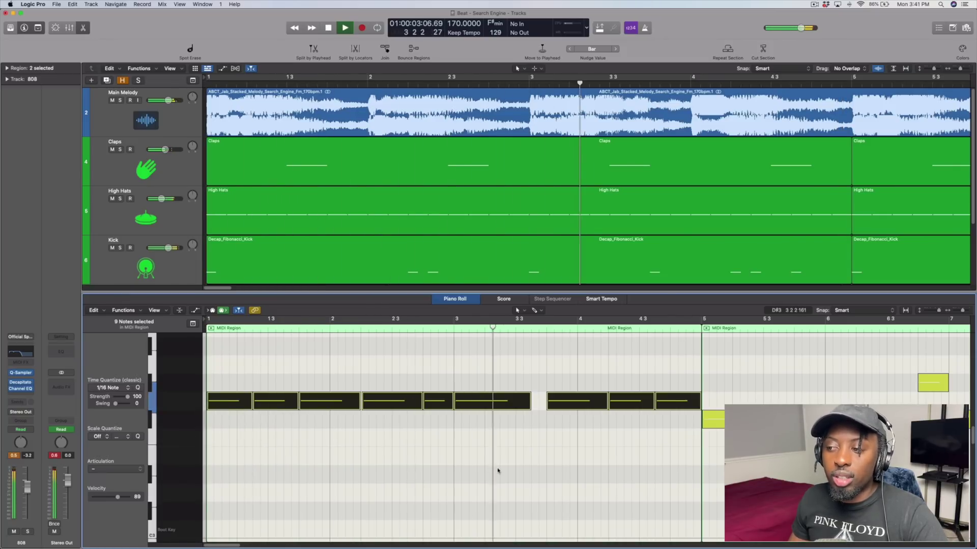
{"action": "key", "text": "space"}
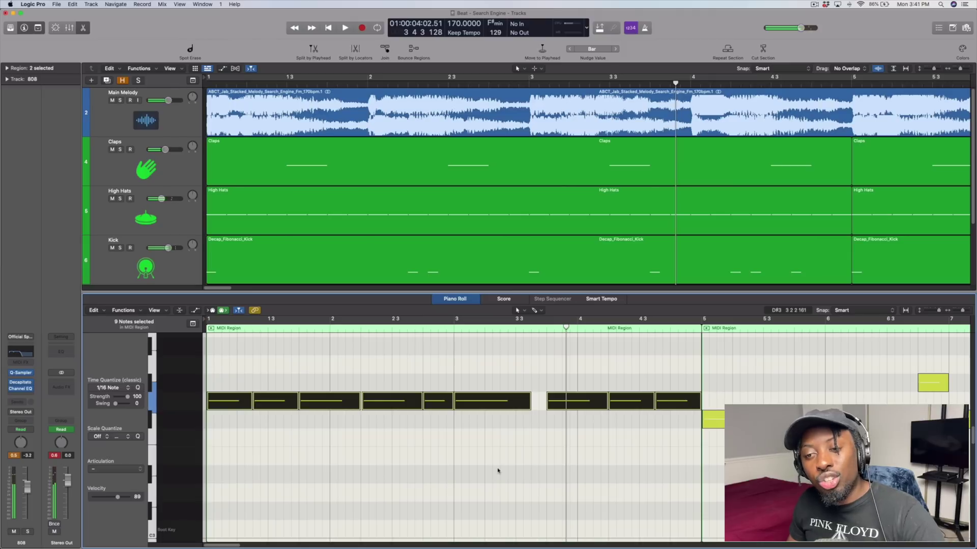
{"action": "key", "text": "Return"}
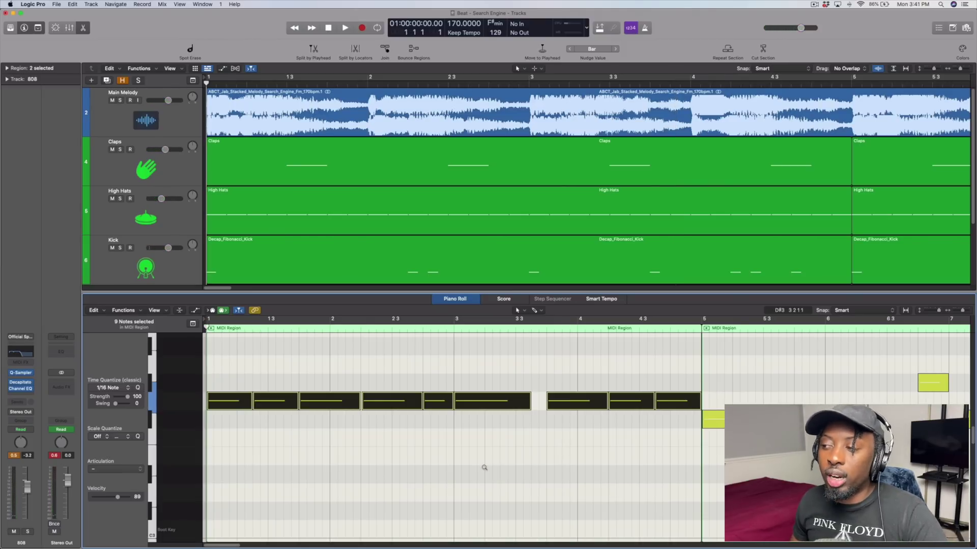
Step: Lower all nine 808 notes in the first region by one semitone to F#3 and play the beat into bar 2
{"action": "key", "text": "alt+Up"}
{"action": "key", "text": "alt+Down"}
{"action": "key", "text": "alt+Down"}
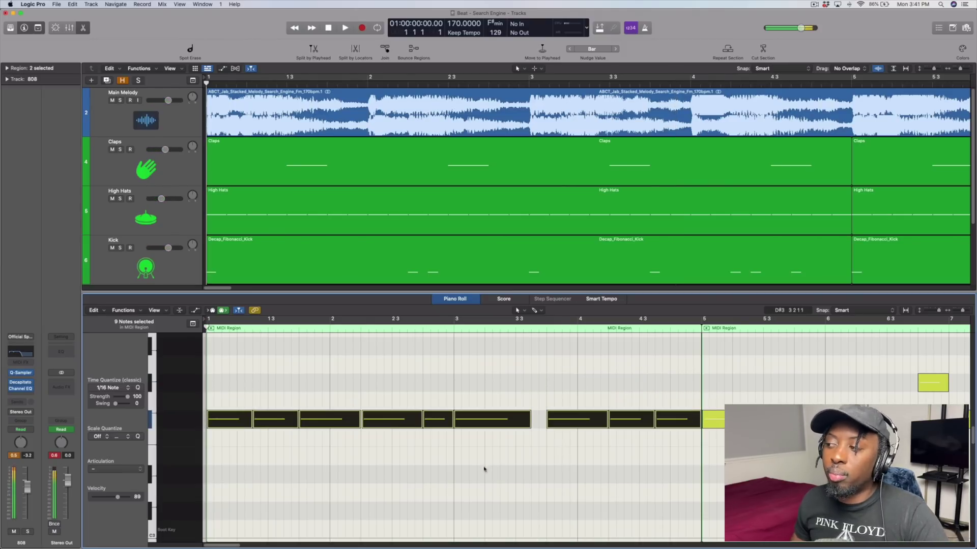
{"action": "left_click", "coordinate": [363, 437]}
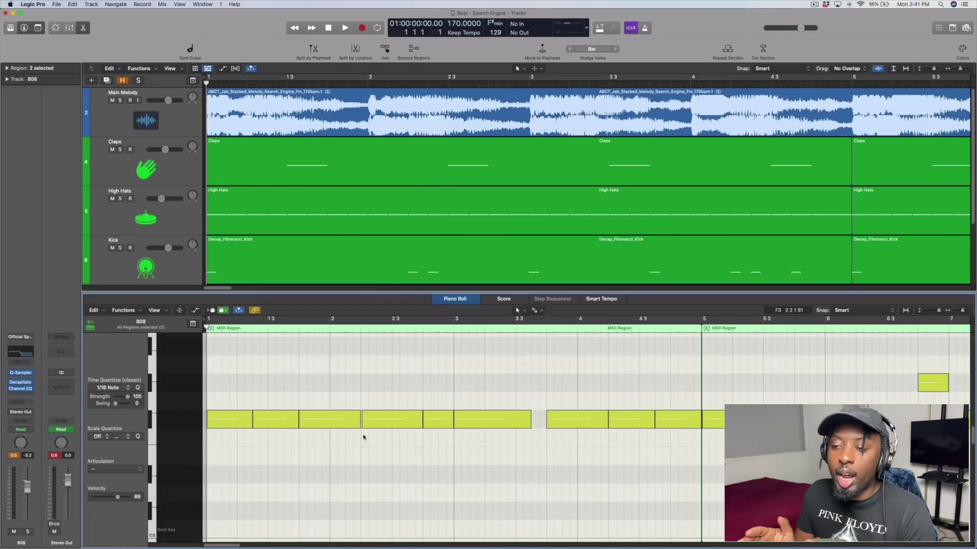
{"action": "key", "text": "space"}
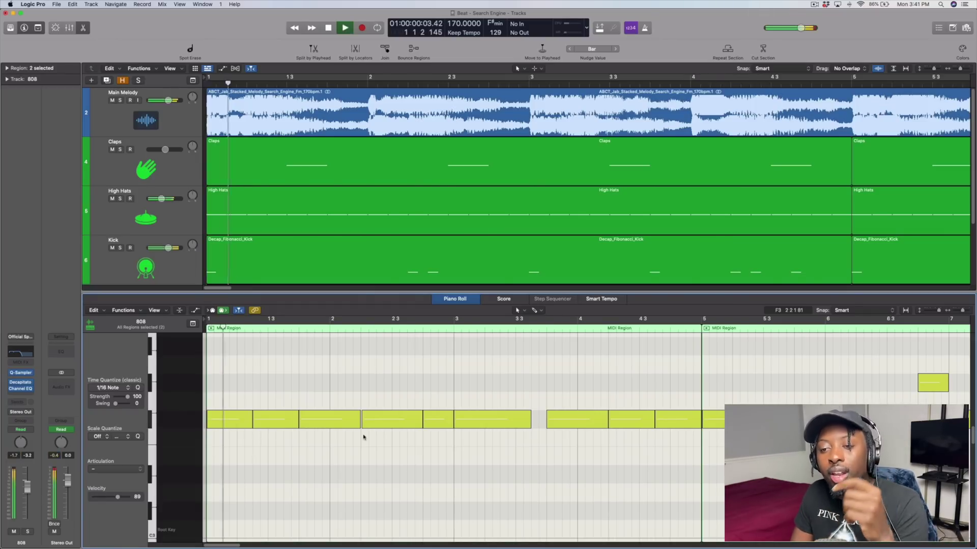
{"action": "key", "text": "space"}
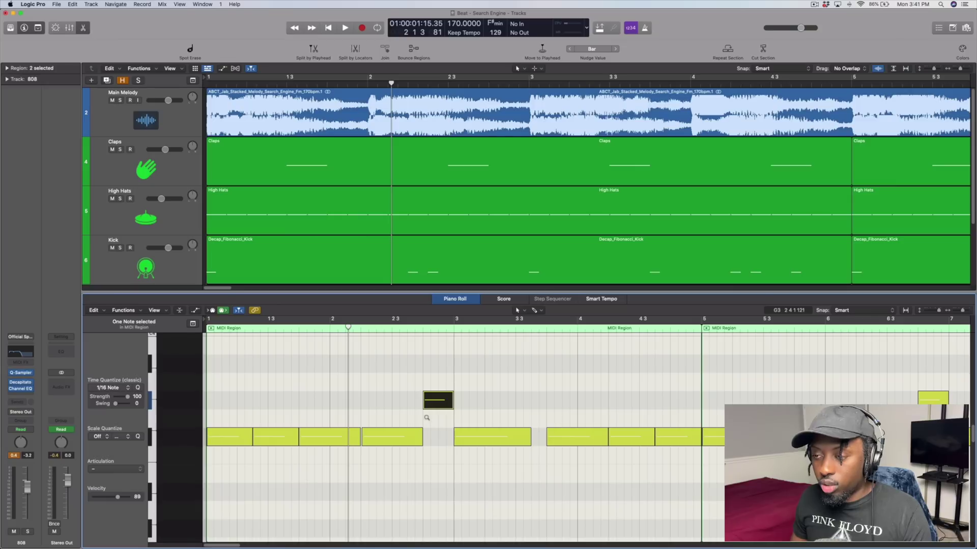
Step: Audition the short 808 note at the end of bar 2 at different pitches between F#3 and A#3
{"action": "key", "text": "alt+Down"}
{"action": "key", "text": "alt+Down"}
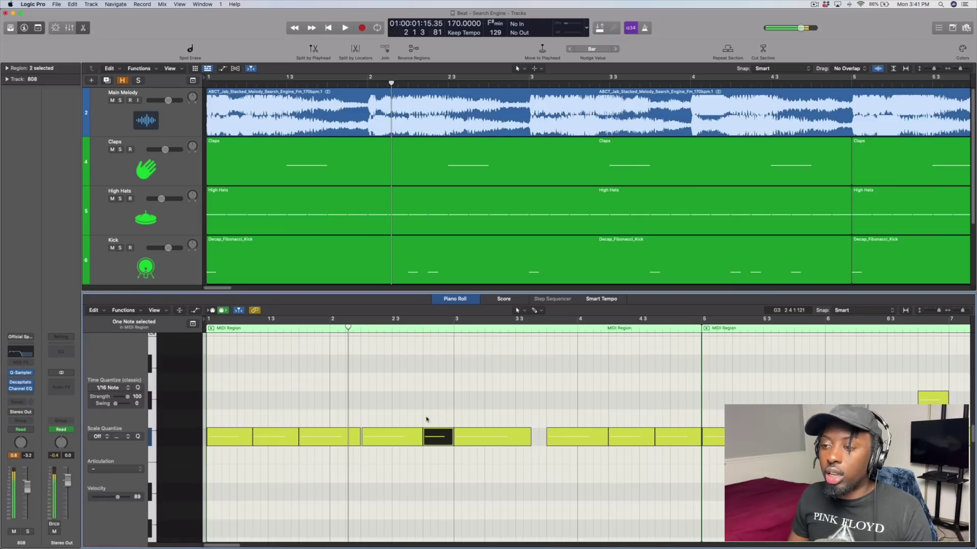
{"action": "key", "text": "alt+Up"}
{"action": "key", "text": "alt+Up"}
{"action": "key", "text": "alt+Up"}
{"action": "key", "text": "alt+Up"}
{"action": "key", "text": "alt+Up"}
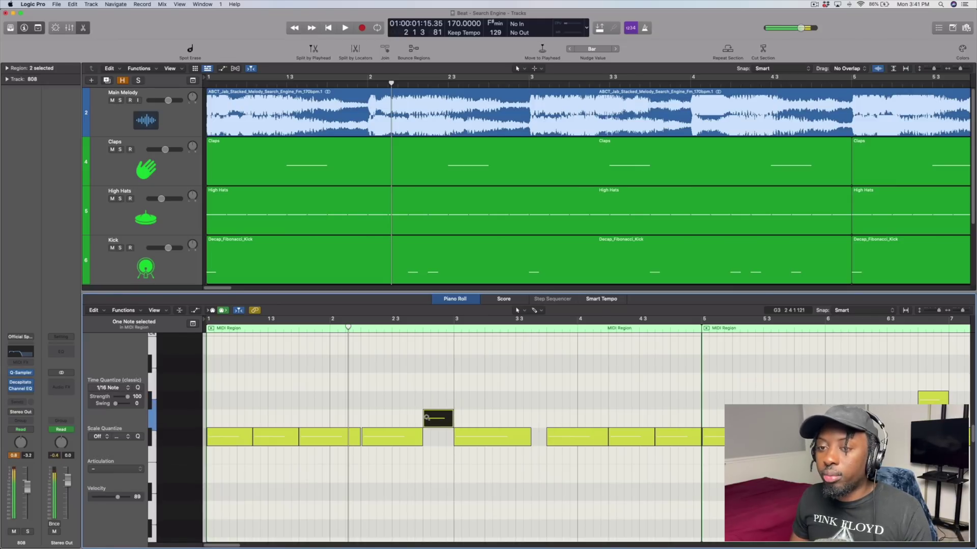
{"action": "key", "text": "alt+Down"}
{"action": "key", "text": "alt+Down"}
{"action": "key", "text": "alt+Down"}
{"action": "key", "text": "alt+Down"}
{"action": "key", "text": "alt+Down"}
{"action": "key", "text": "alt+Down"}
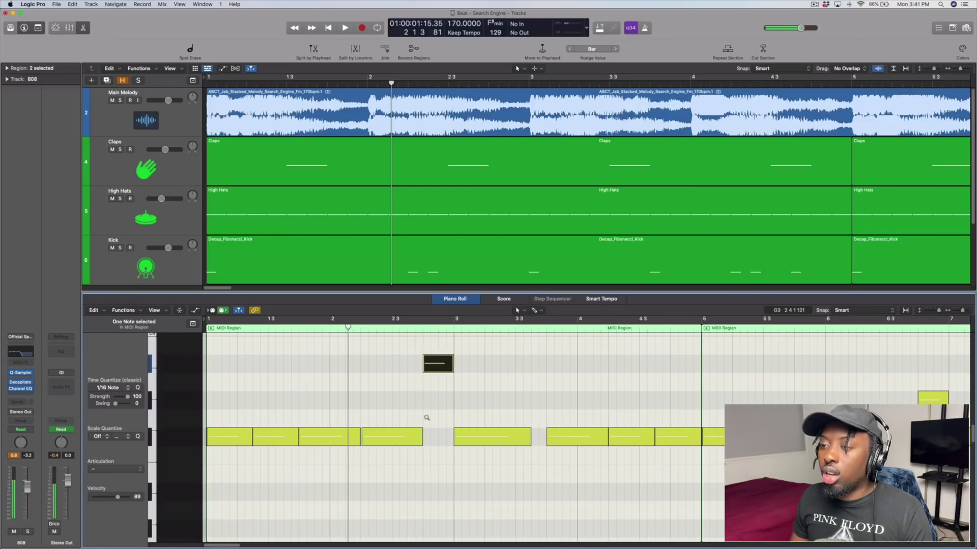
{"action": "key", "text": "alt+Up"}
{"action": "key", "text": "alt+Up"}
{"action": "key", "text": "alt+Up"}
{"action": "key", "text": "alt+Up"}
{"action": "key", "text": "alt+Up"}
{"action": "key", "text": "alt+Up"}
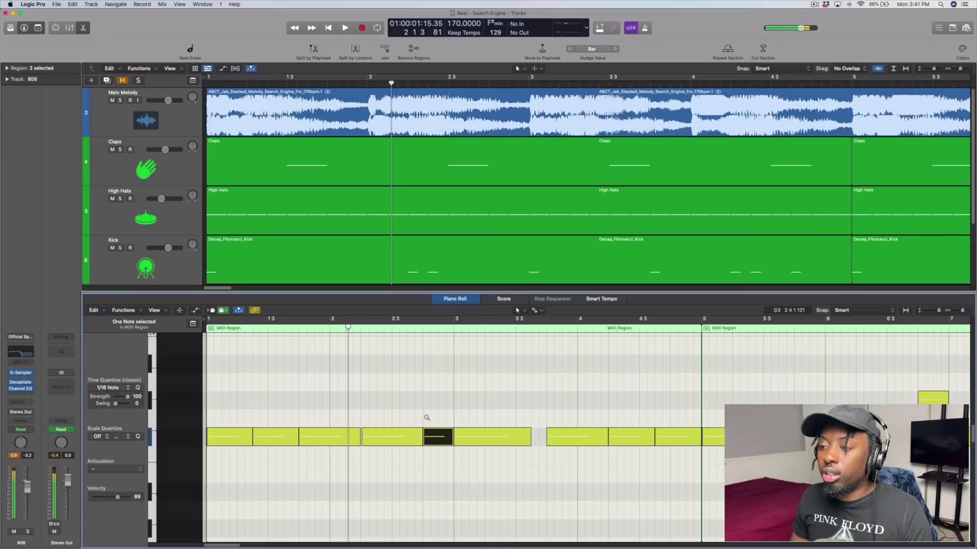
Step: Raise the short 808 note at the end of bar 2 to D4, using the F sharp minor scale diagram in Chrome as reference
{"action": "scroll", "coordinate": [426, 420], "scroll_direction": "up", "scroll_amount": 3}
{"action": "key", "text": "alt+Up"}
{"action": "key", "text": "alt+Up"}
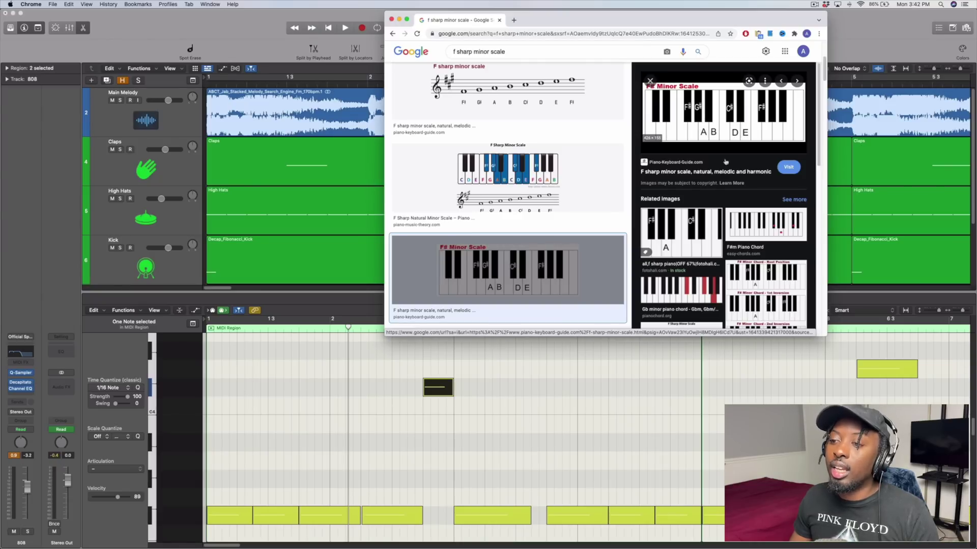
{"action": "left_click", "coordinate": [438, 401]}
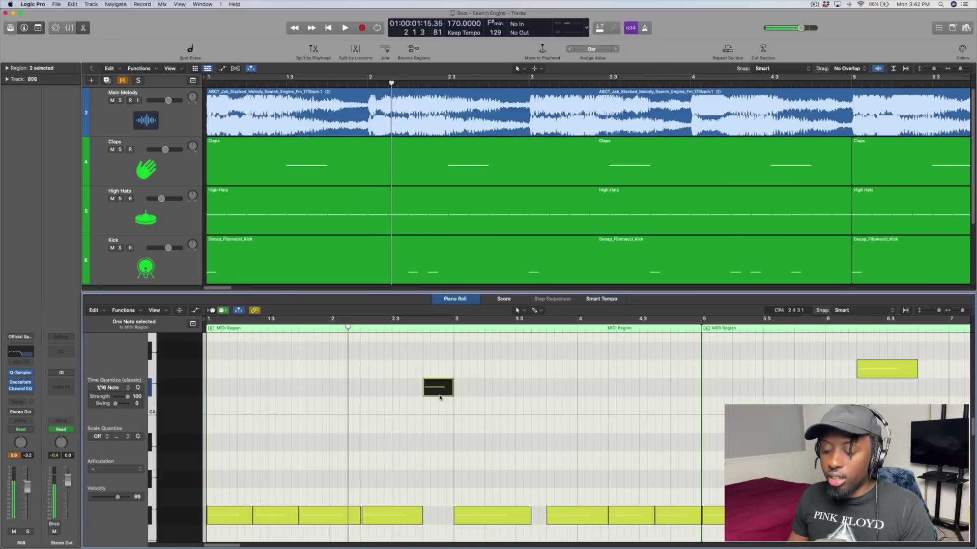
{"action": "left_click_drag", "start_coordinate": [440, 398], "coordinate": [439, 381]}
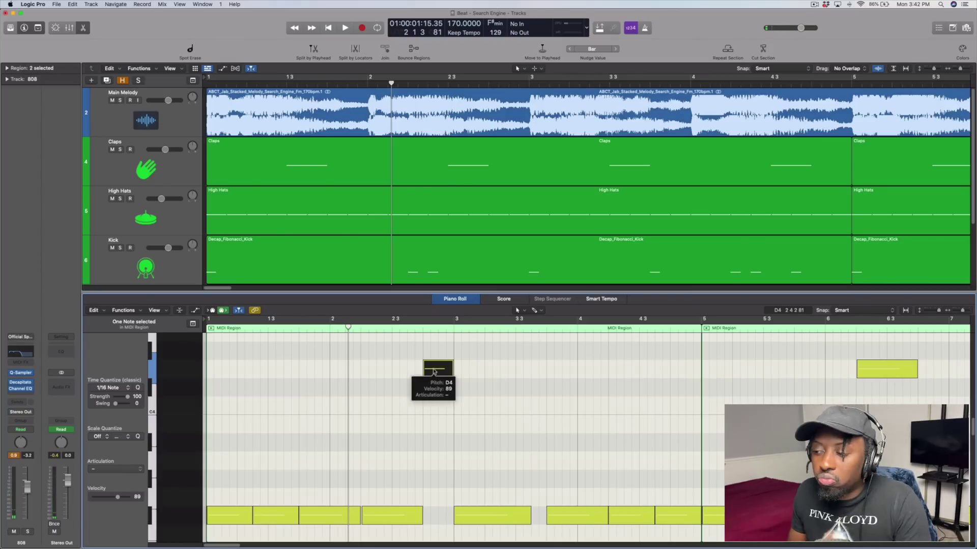
Step: Raise the 808 note starting at bar 3 to G#3 and check it against the F sharp minor scale diagram in Chrome
{"action": "left_click", "coordinate": [478, 514]}
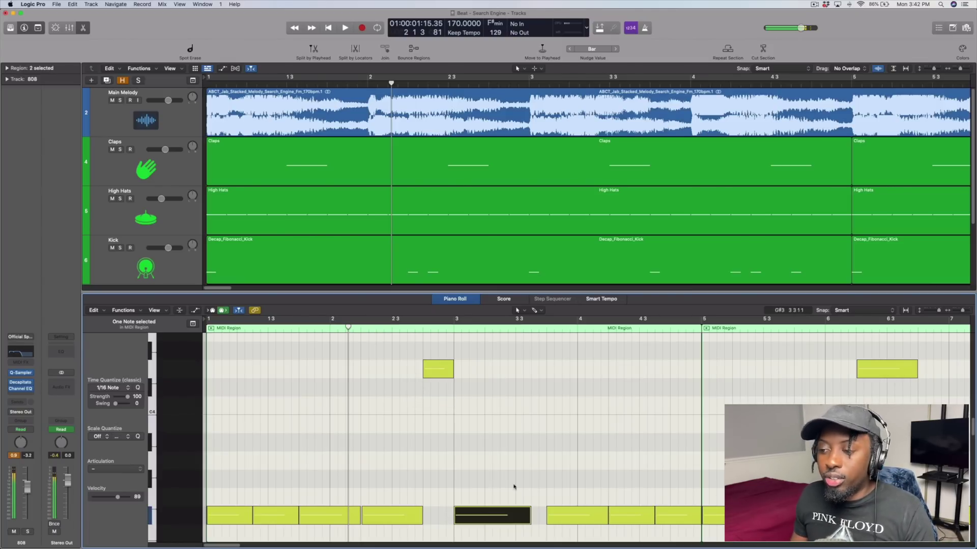
{"action": "left_click_drag", "start_coordinate": [489, 515], "coordinate": [490, 481]}
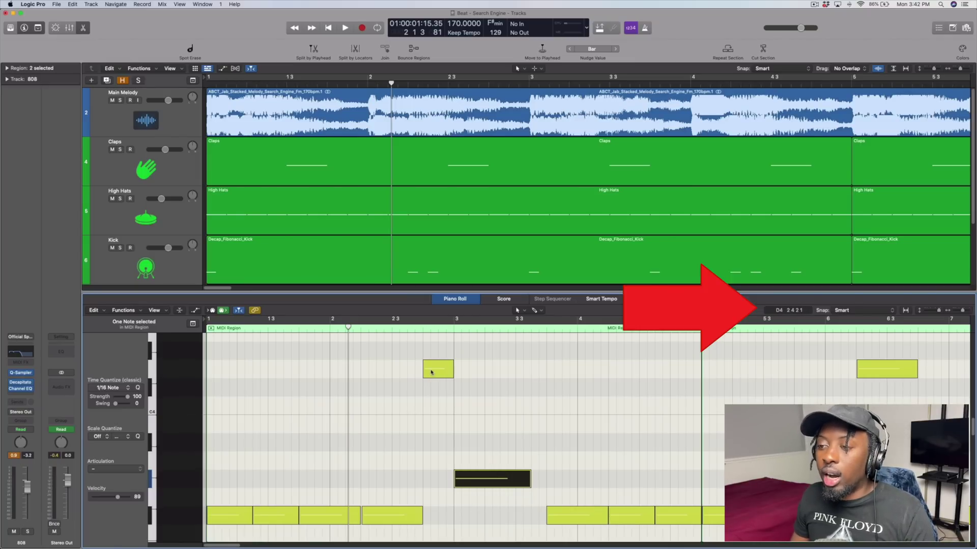
{"action": "key", "text": "ctrl+Up"}
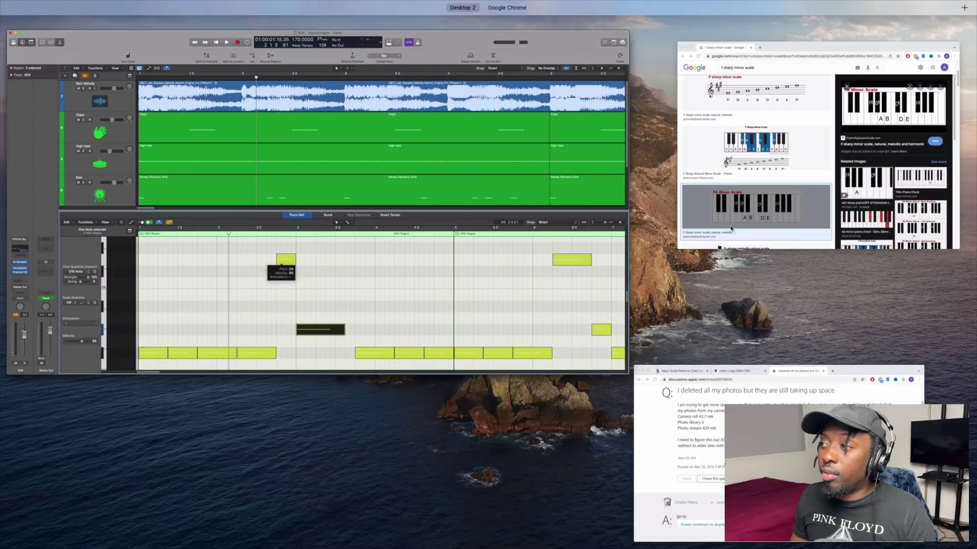
{"action": "left_click", "coordinate": [733, 223]}
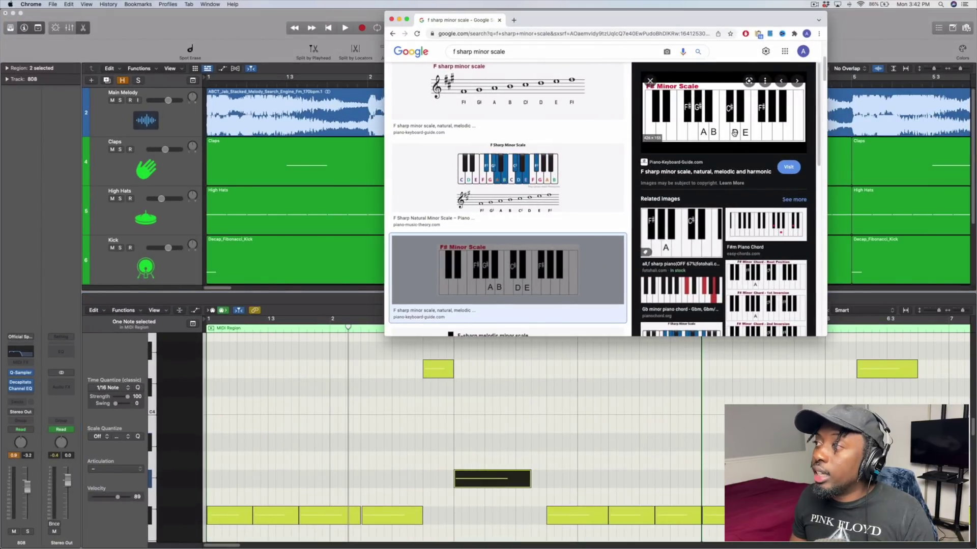
{"action": "left_click", "coordinate": [872, 27]}
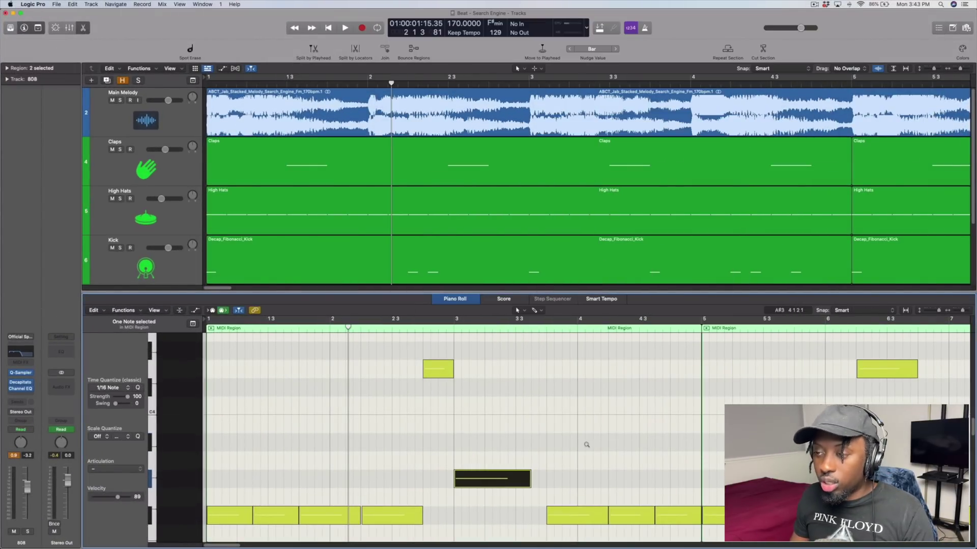
Step: Return the playhead to the start, try the fourth 808 note at F3, and audition the notes leading into bar 4
{"action": "scroll", "coordinate": [587, 444], "scroll_direction": "down", "scroll_amount": 3}
{"action": "key", "text": "Return"}
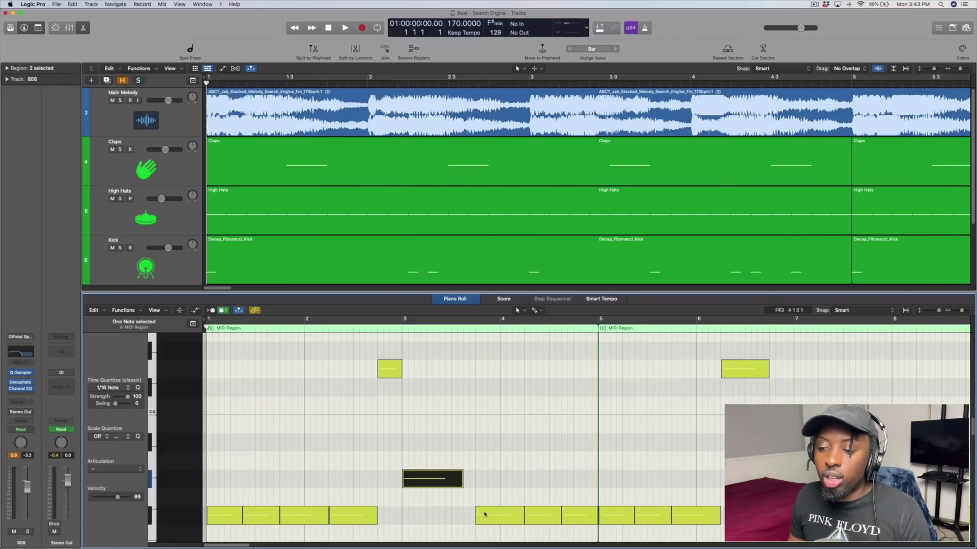
{"action": "left_click", "coordinate": [356, 514]}
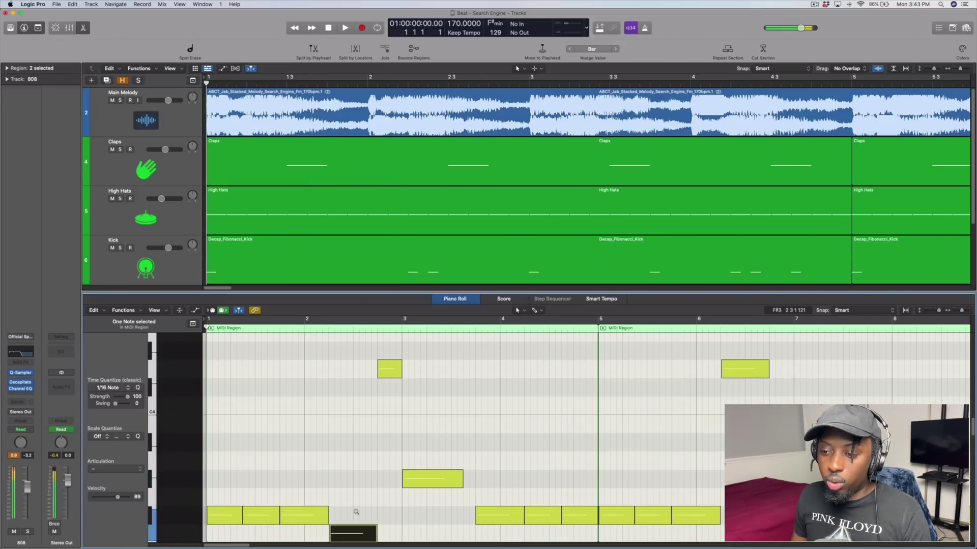
{"action": "left_click", "coordinate": [501, 515]}
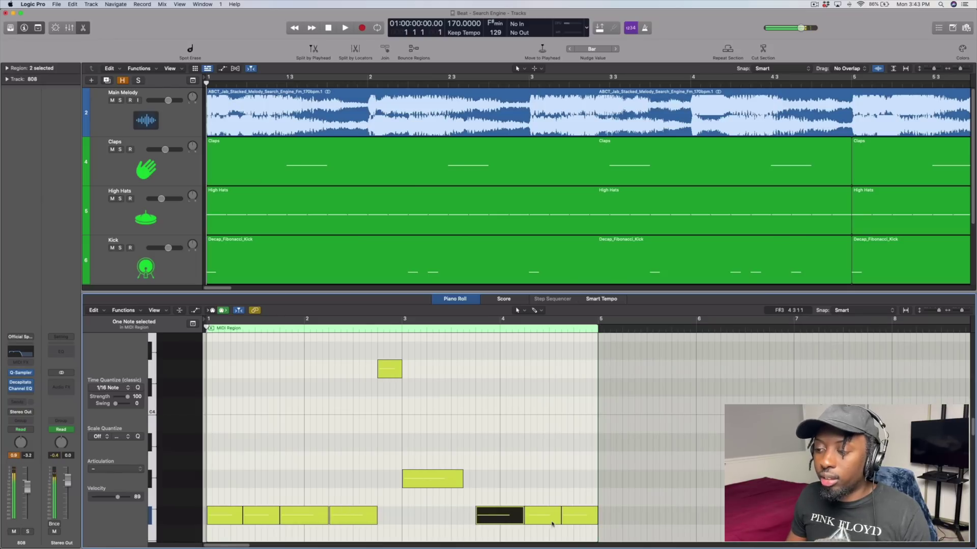
{"action": "left_click", "coordinate": [550, 515]}
{"action": "mouse_move", "coordinate": [550, 515]}
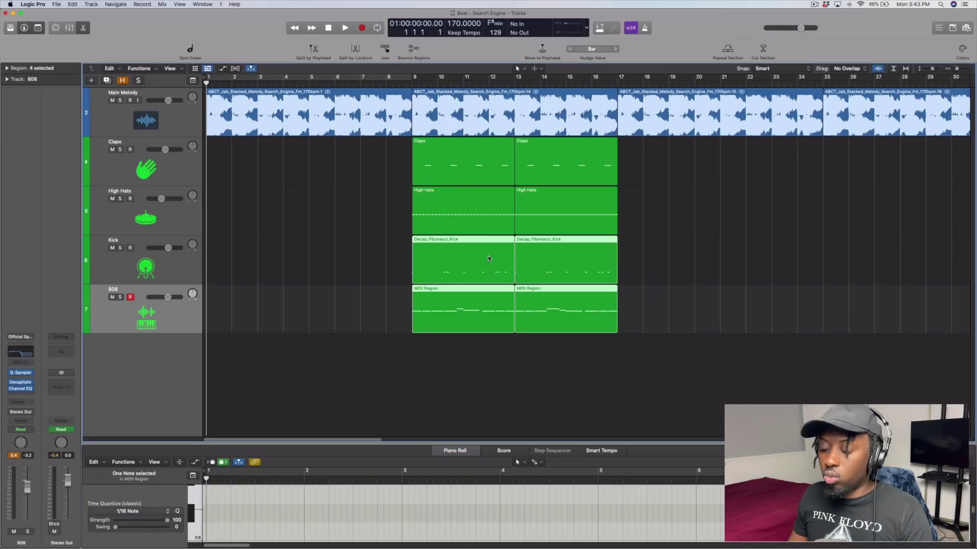
Step: Nudge the four selected kick and 808 regions eight bars later to start at bar 17
{"action": "key", "text": "alt+Right"}
{"action": "key", "text": "alt+Right"}
{"action": "key", "text": "alt+Right"}
{"action": "key", "text": "alt+Right"}
{"action": "key", "text": "alt+Right"}
{"action": "key", "text": "alt+Right"}
{"action": "key", "text": "alt+Right"}
{"action": "key", "text": "alt+Right"}
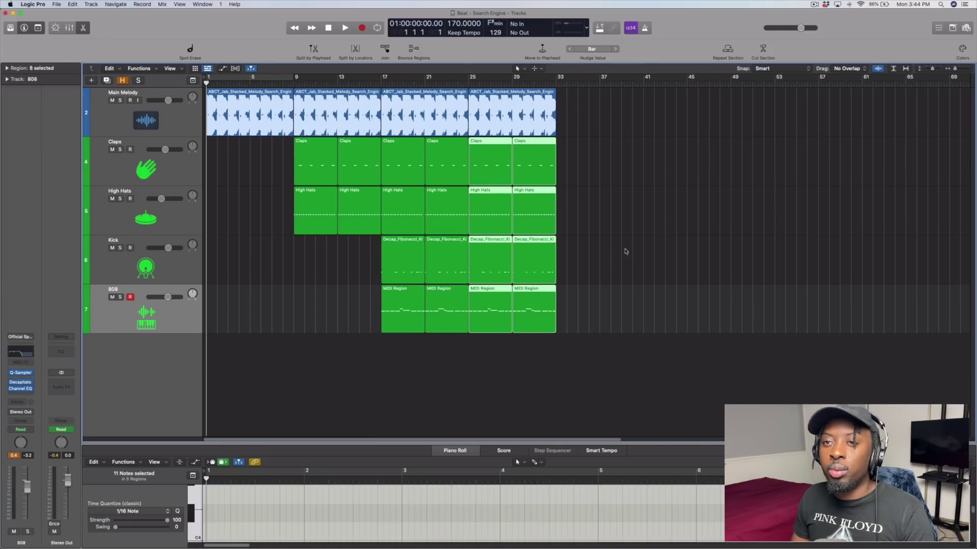
Step: Play the arrangement from the start to bar 33 with all regions deselected
{"action": "key", "text": "space"}
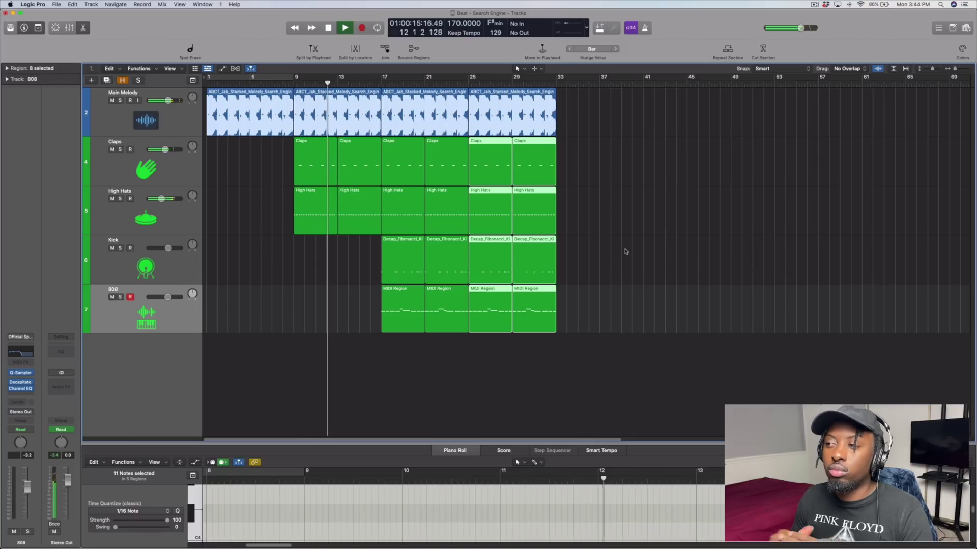
{"action": "left_click", "coordinate": [625, 251]}
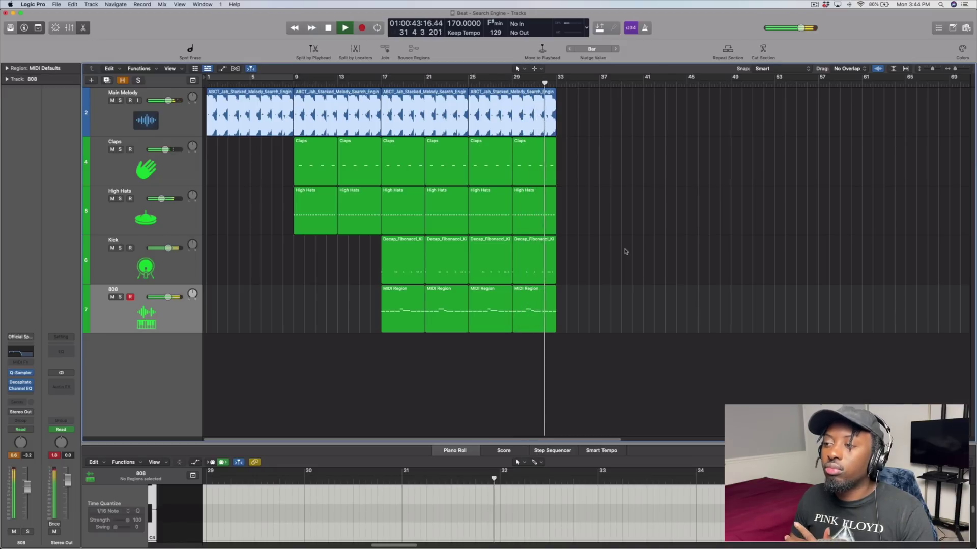
{"action": "key", "text": "space"}
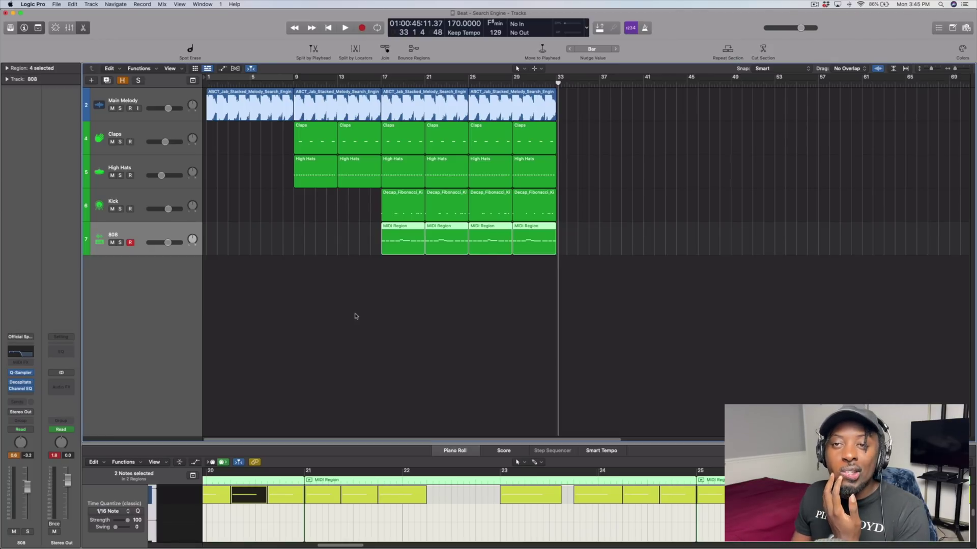
Step: Try the High Hats track volume at -5.4 dB
{"action": "left_click", "coordinate": [162, 176]}
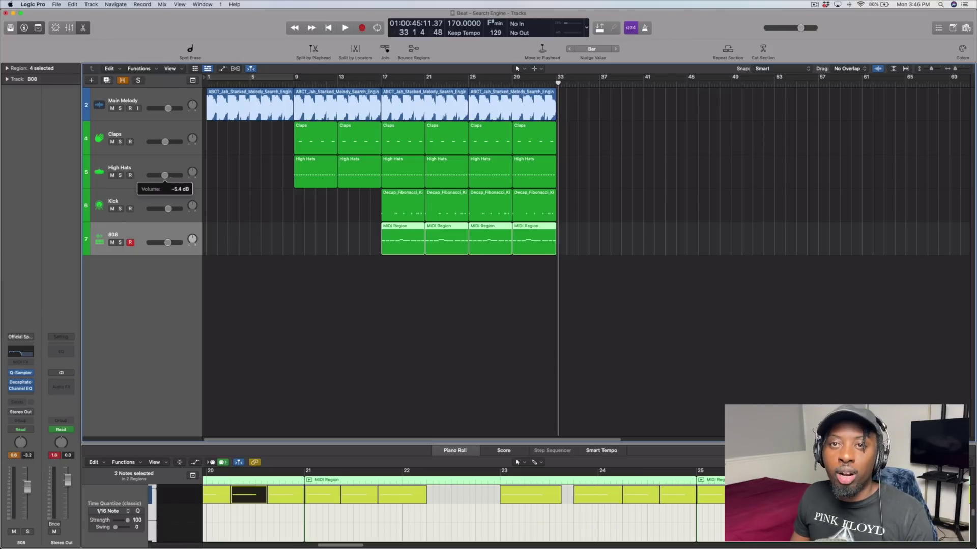
{"action": "left_click_drag", "start_coordinate": [167, 179], "coordinate": [165, 178]}
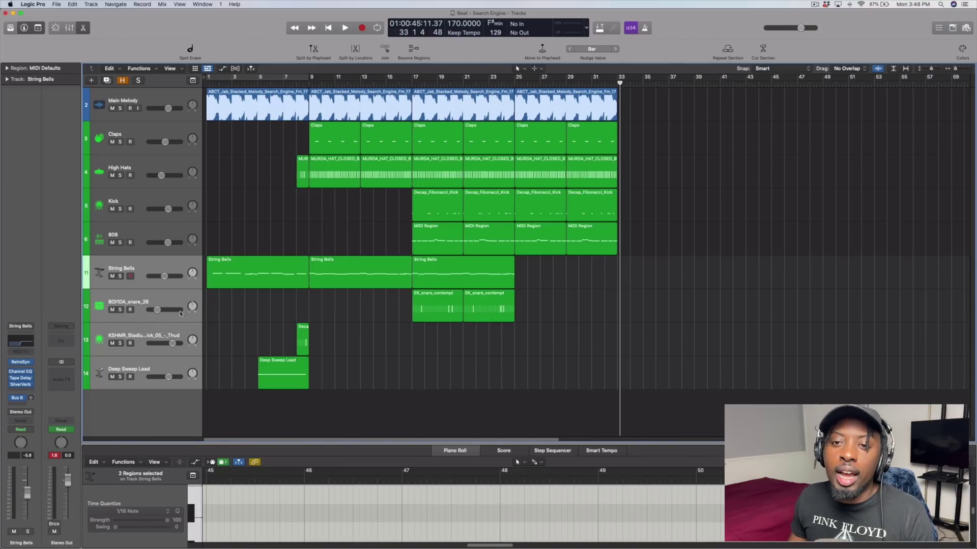
Step: Move the String Bells track above Claps and preview it soloed from the start of the song
{"action": "left_click_drag", "start_coordinate": [152, 270], "coordinate": [142, 135]}
{"action": "left_click", "coordinate": [124, 141]}
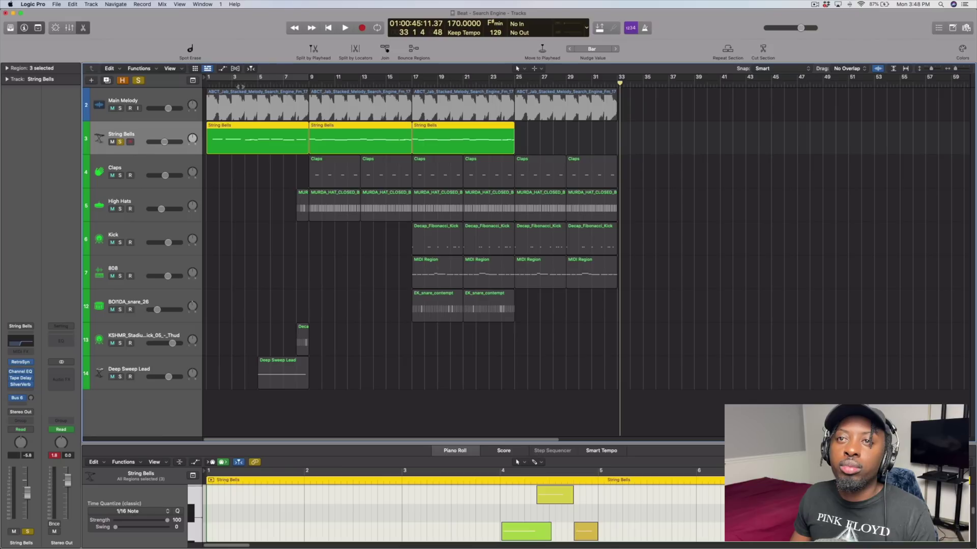
{"action": "key", "text": "Return"}
{"action": "key", "text": "space"}
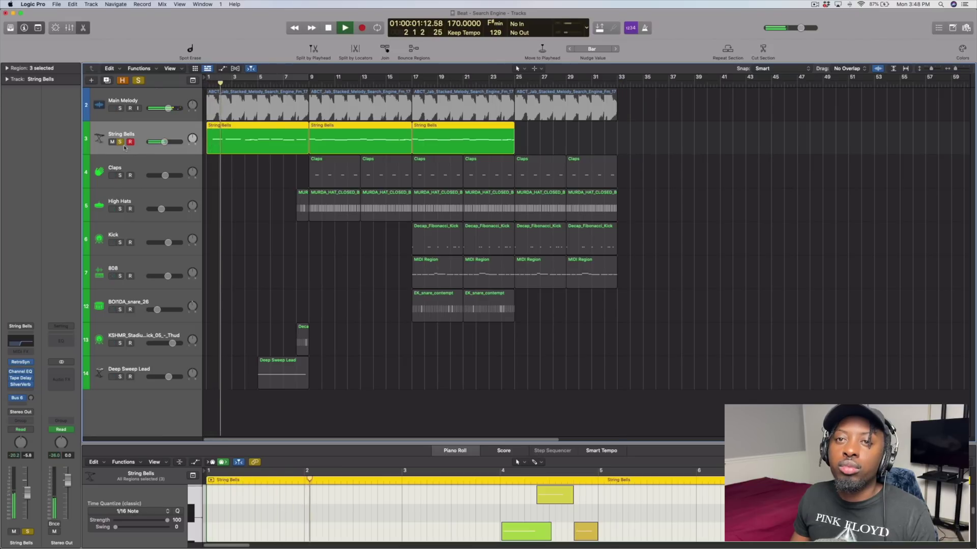
{"action": "key", "text": "space"}
{"action": "left_click", "coordinate": [120, 143]}
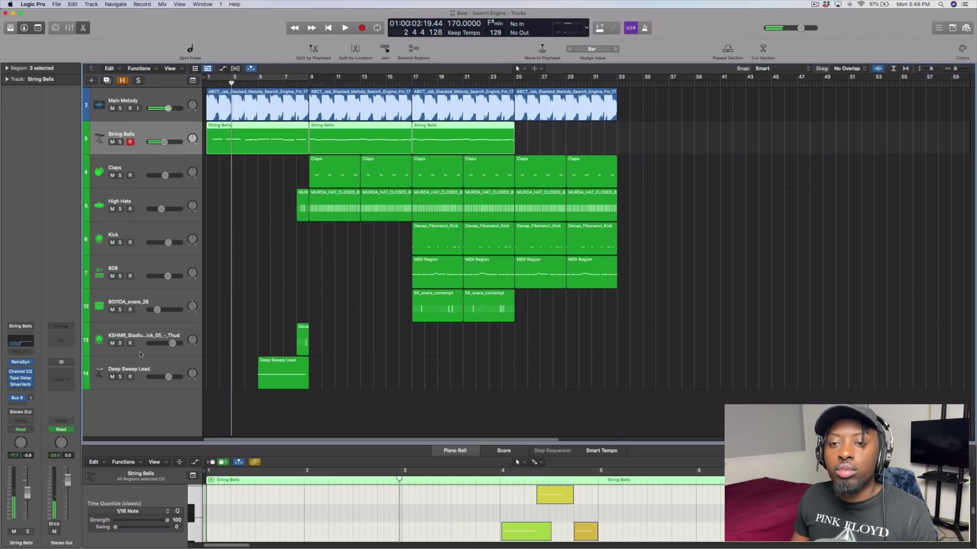
Step: Preview the KSHMR Thud track soloed up to bar 9 and move it above the BOI1DA_snare_26 track
{"action": "key", "text": "s"}
{"action": "key", "text": "space"}
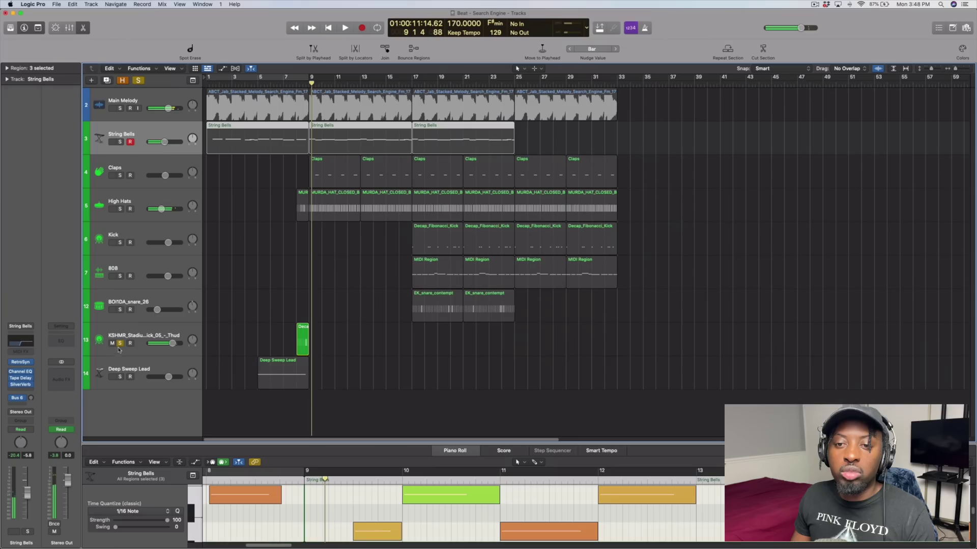
{"action": "key", "text": "s"}
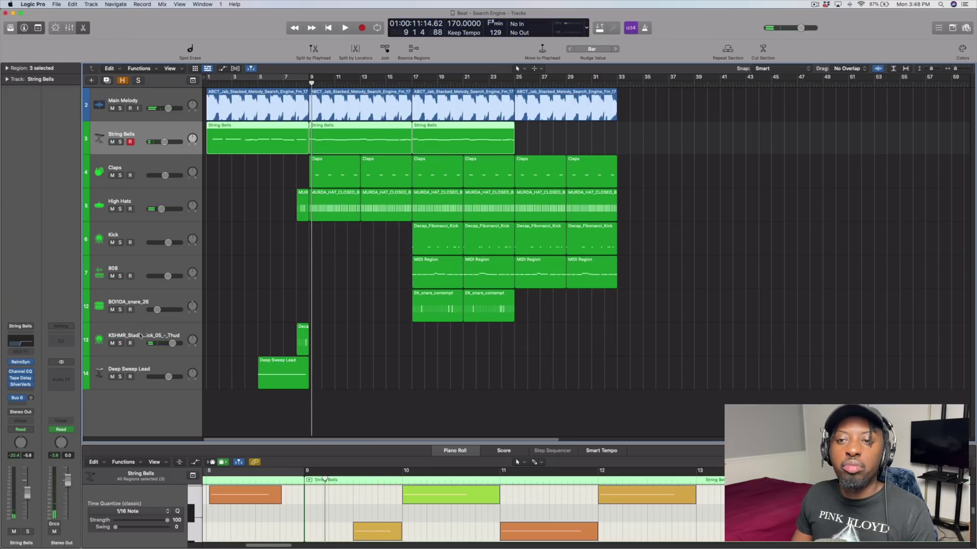
{"action": "left_click_drag", "start_coordinate": [141, 335], "coordinate": [141, 303]}
Step: Preview the Deep Sweep Lead track soloed from bar 5 to bar 6, and turn its solo off
{"action": "left_click", "coordinate": [283, 374]}
{"action": "key", "text": "s"}
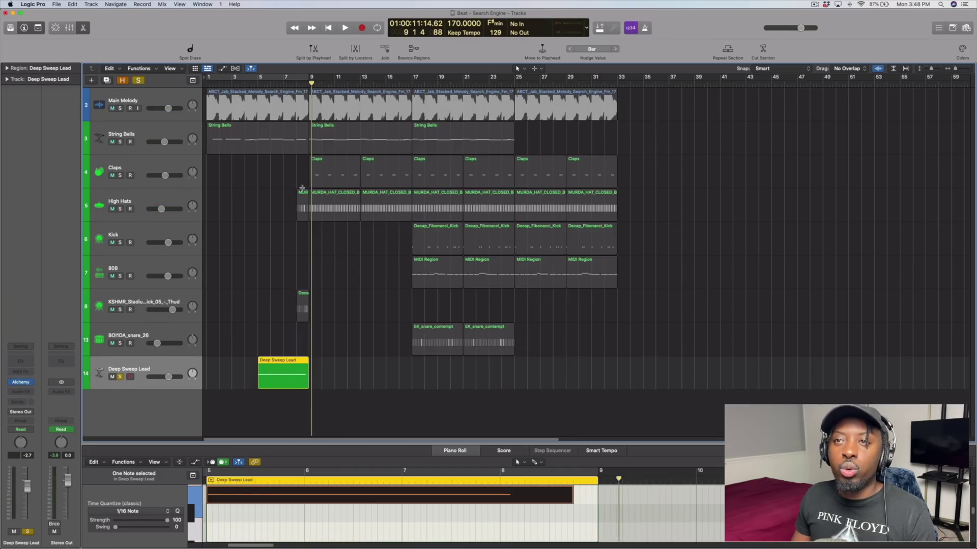
{"action": "left_click", "coordinate": [260, 87]}
{"action": "key", "text": "space"}
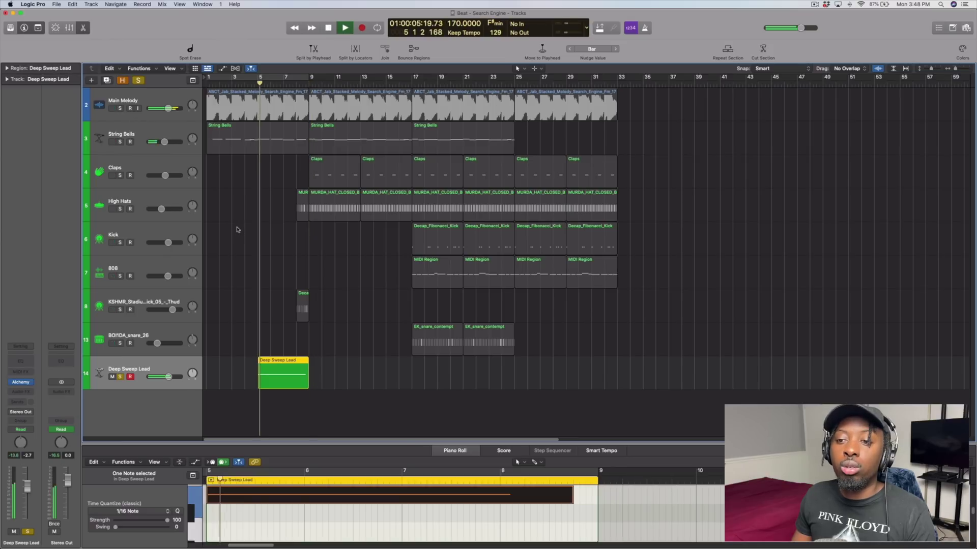
{"action": "key", "text": "space"}
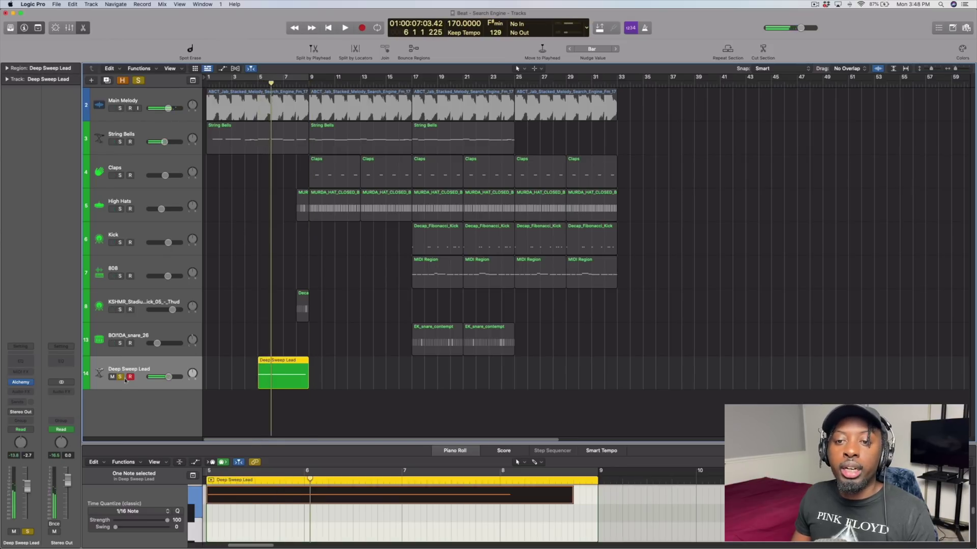
{"action": "left_click", "coordinate": [121, 376]}
Step: Preview the BOI1DA_snare_26 track soloed from bar 17 to bar 20, and turn its solo off
{"action": "left_click", "coordinate": [120, 343]}
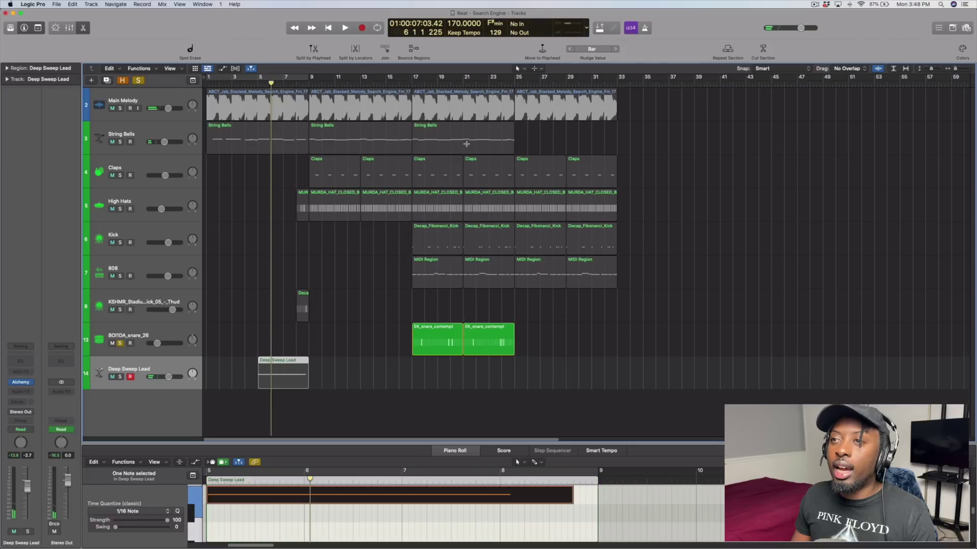
{"action": "left_click", "coordinate": [415, 85]}
{"action": "key", "text": "space"}
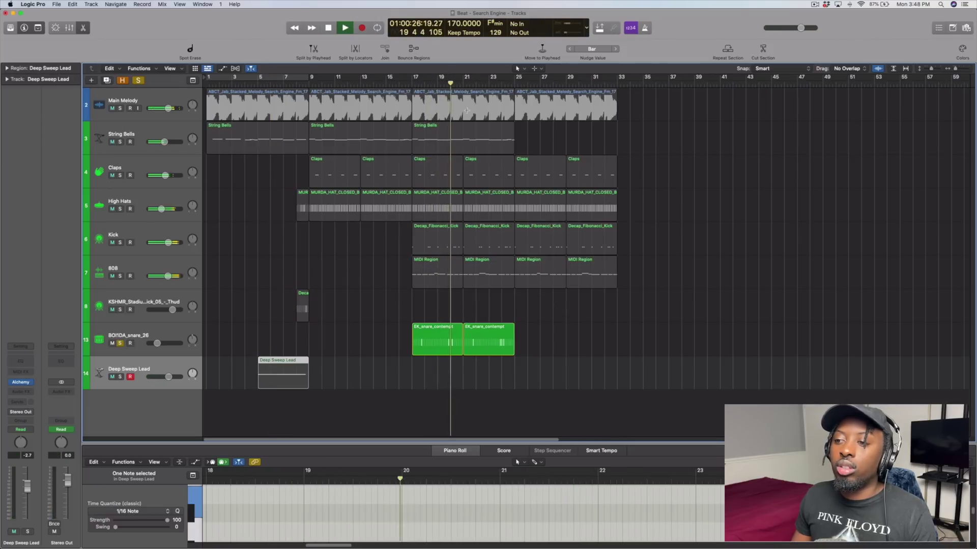
{"action": "key", "text": "space"}
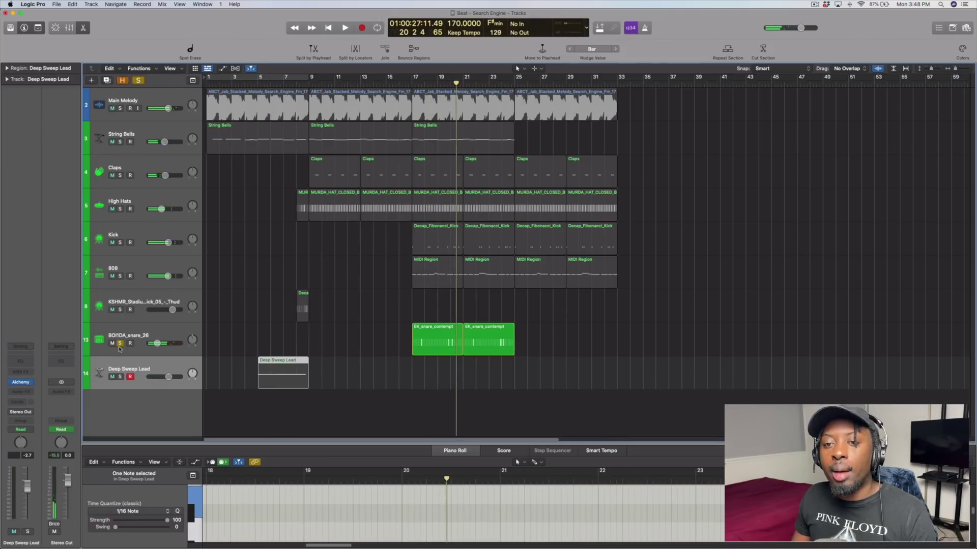
{"action": "left_click", "coordinate": [120, 344]}
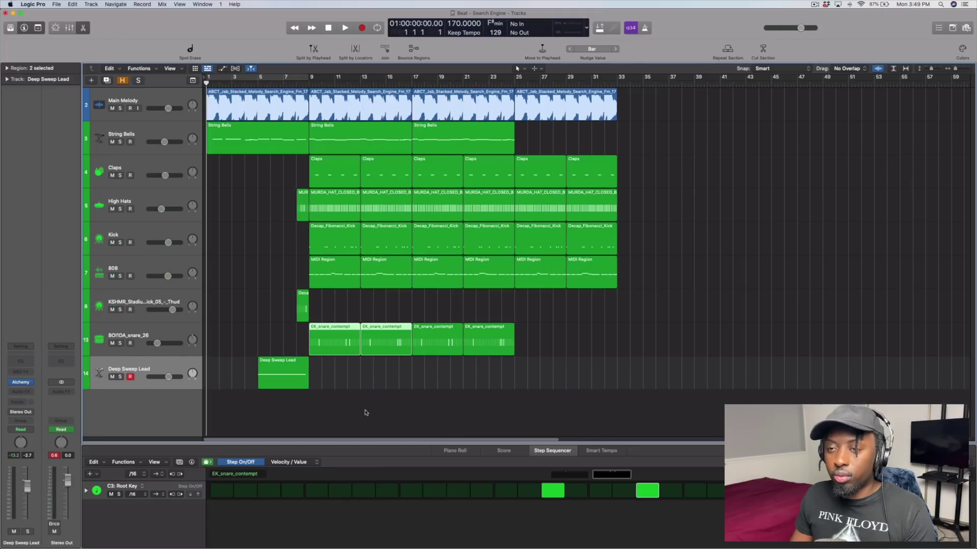
Step: Play the full arrangement from the start to bar 17 and select the KSHMR Thud region before bar 9
{"action": "key", "text": "space"}
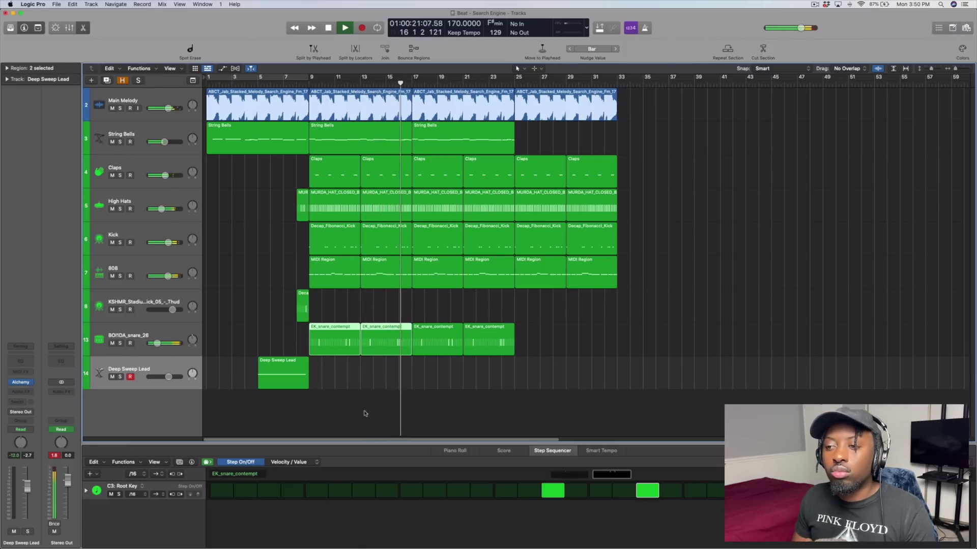
{"action": "left_click", "coordinate": [302, 307]}
{"action": "key", "text": "space"}
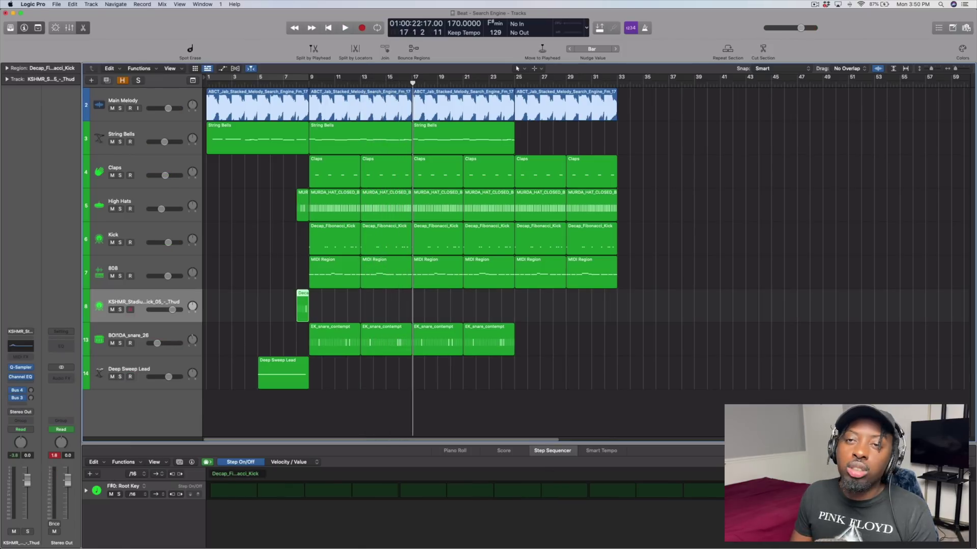